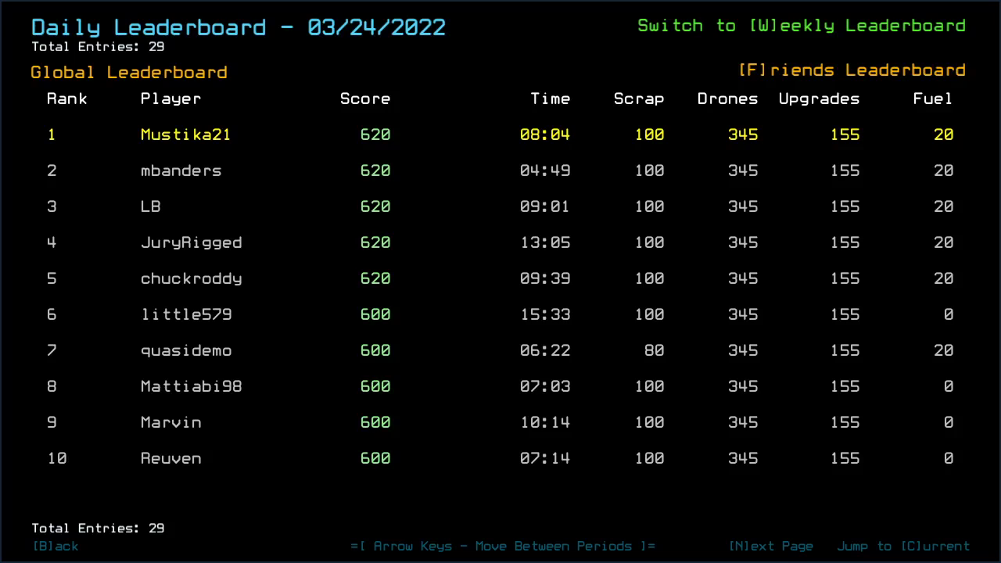
Load page two of the 03/24/2022 daily global leaderboard, showing ranks 11–20.
key(n)
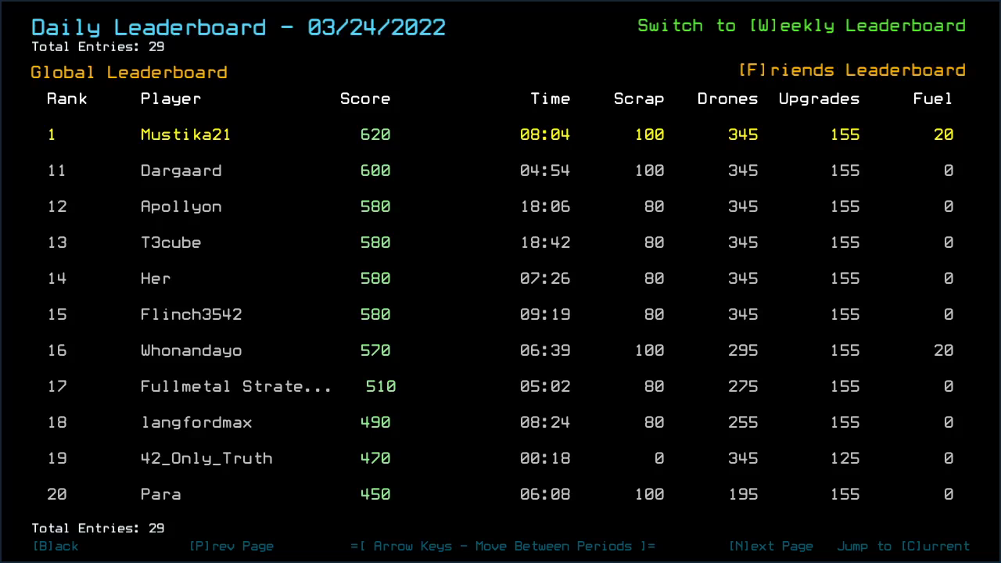
Show the last global leaderboard page and the friends leaderboard, then return to the launcher.
key(n)
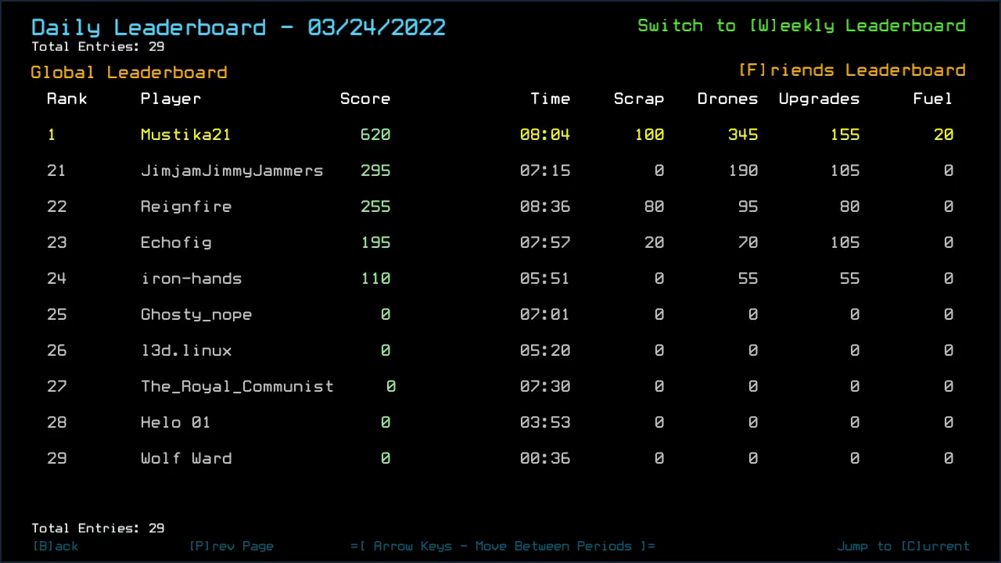
key(f)
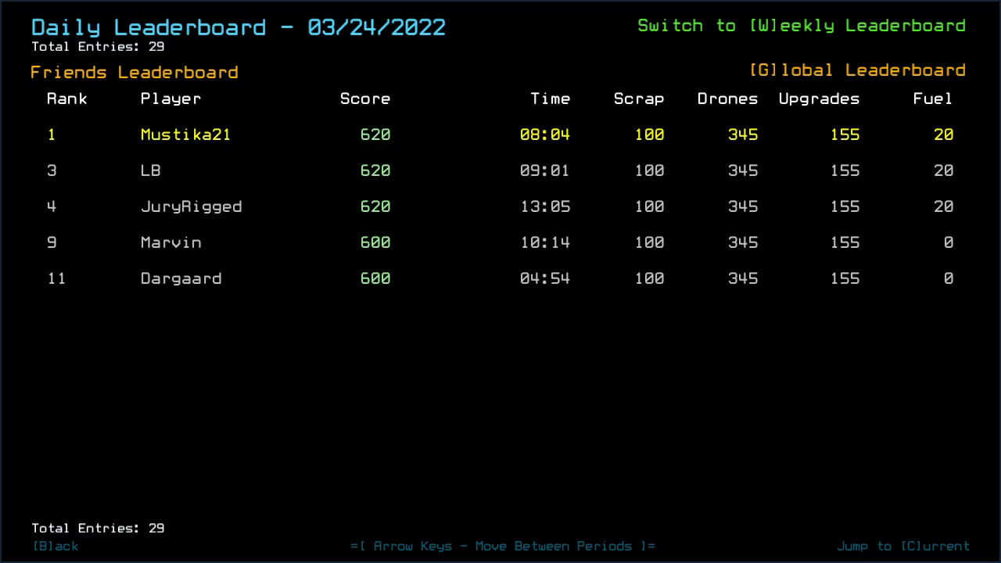
key(b)
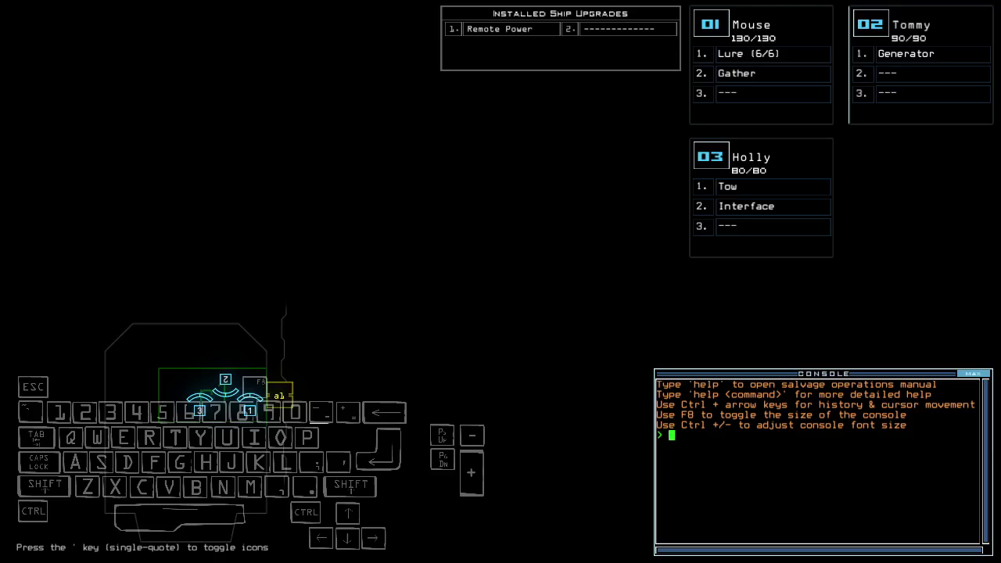
Run 'ready 3' and 'set 2 status' to get Barge B's status, then list aliases.
key(Up)
key(Left)
key(Down)
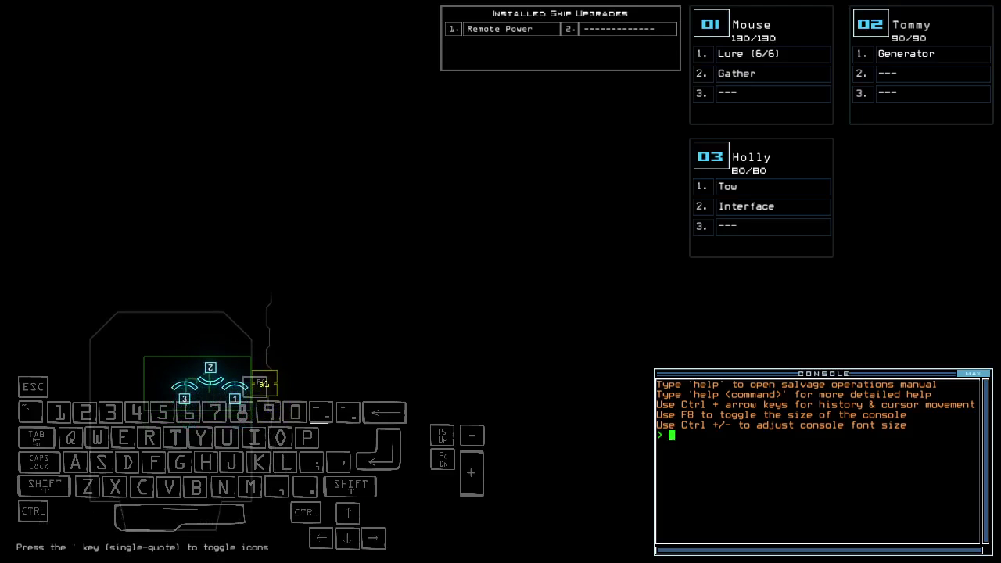
text(re)
key(BackSpace)
text(eady 3)
key(Return)
text(set 2 status)
key(Return)
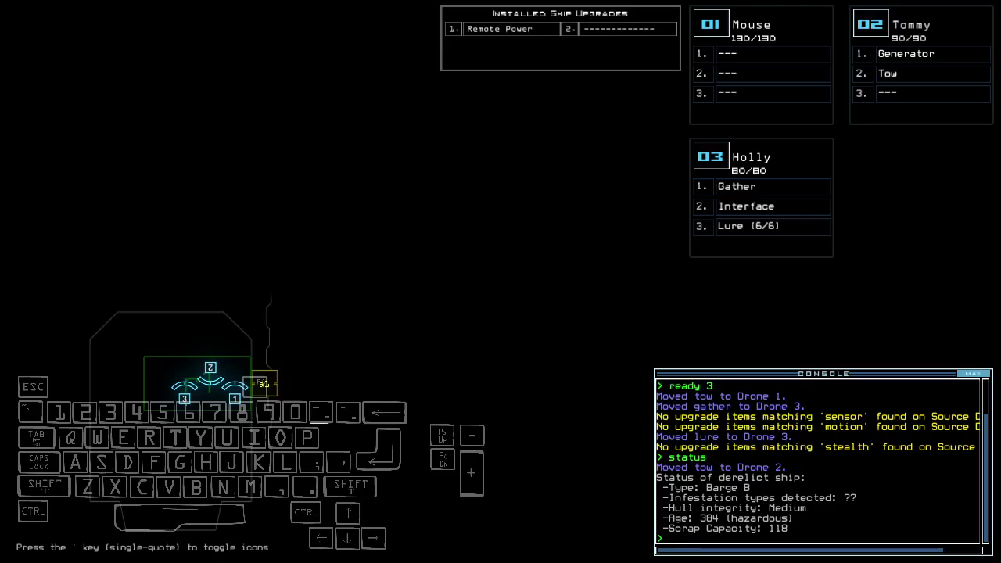
text(alias)
key(Return)
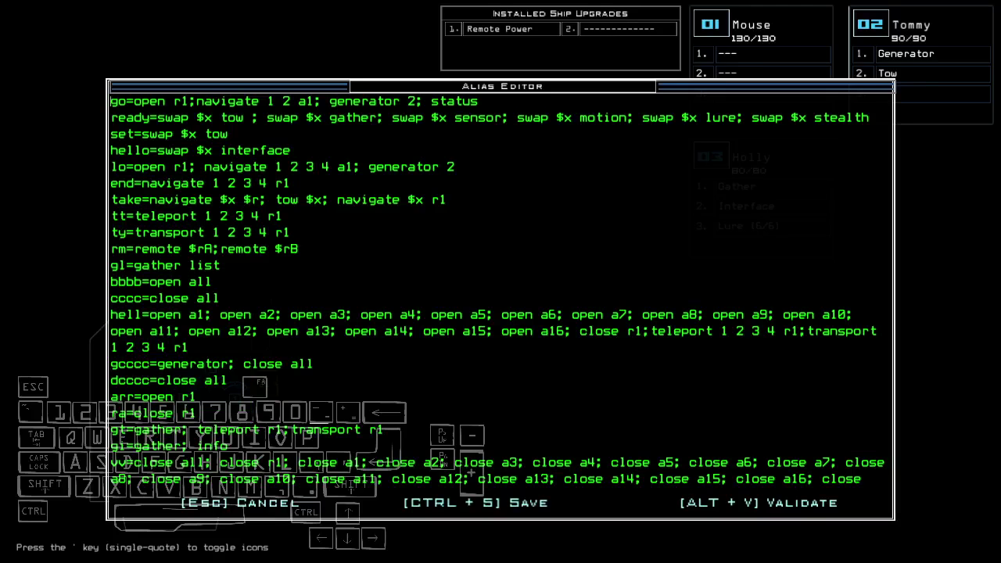
Remove drone 1 from the go alias and save the aliases.
click(272, 102)
key(Delete)
key(Delete)
key(ctrl+s)
key(3)
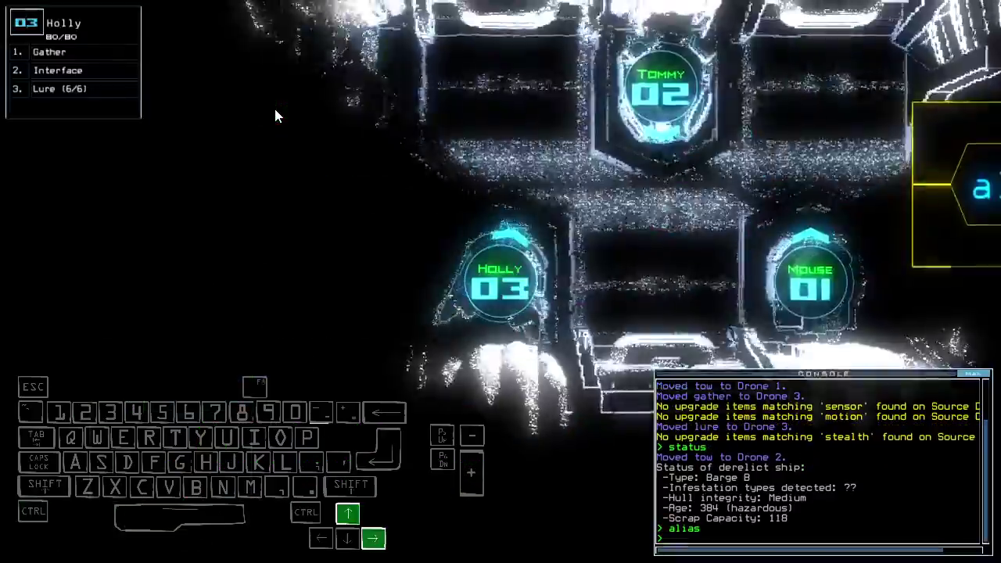
Check each drone's camera, then run the go alias to start the mission.
key(1)
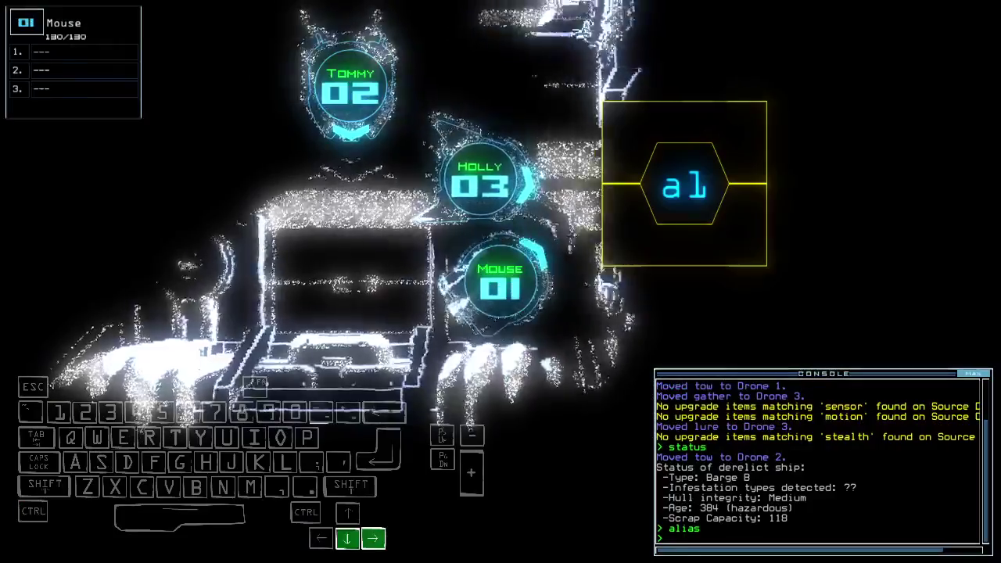
key(2)
key(3)
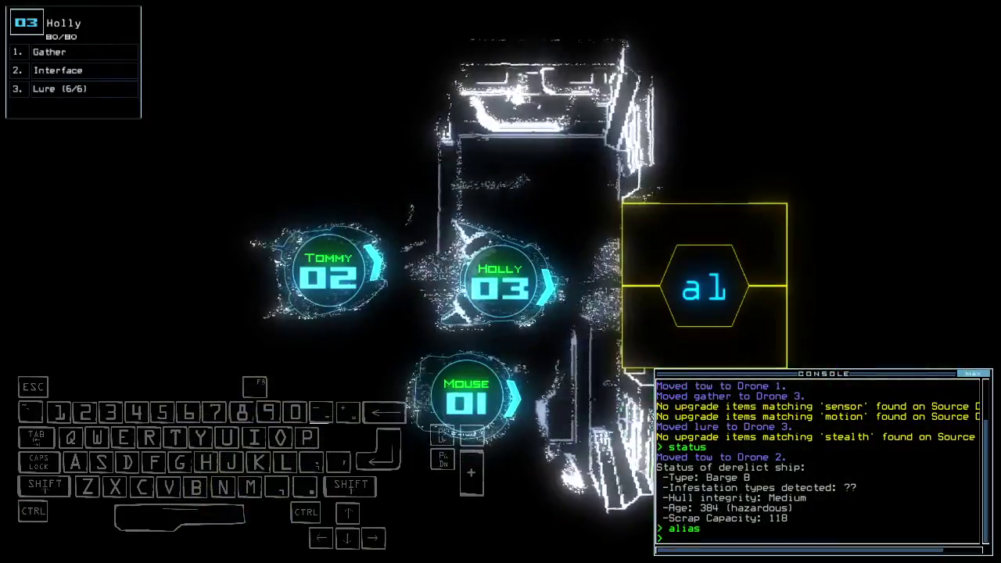
key(Tab)
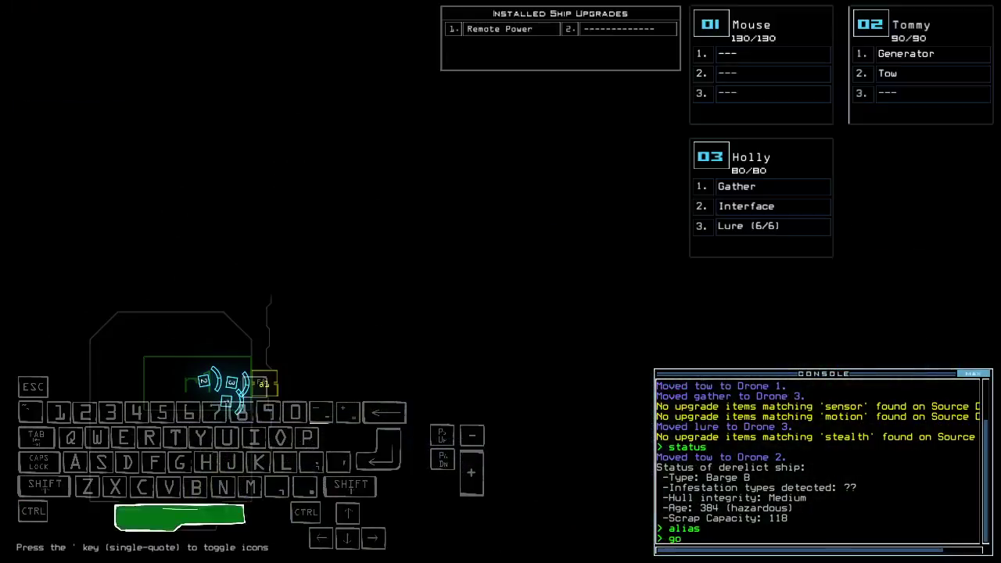
text(go)
key(Return)
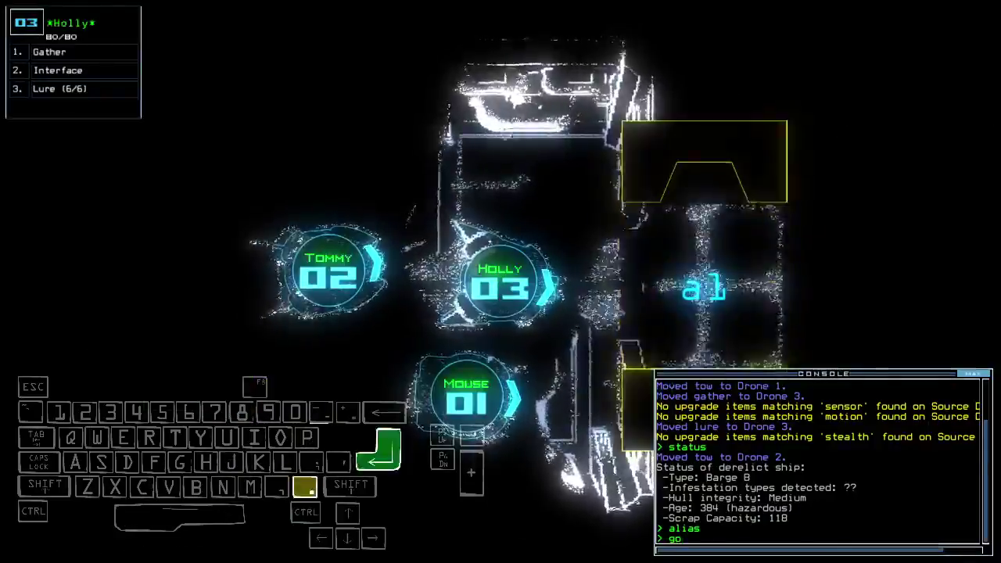
Collect scrap with drone 3 while drone 2 tows the Reroute Power upgrade.
key(Up)
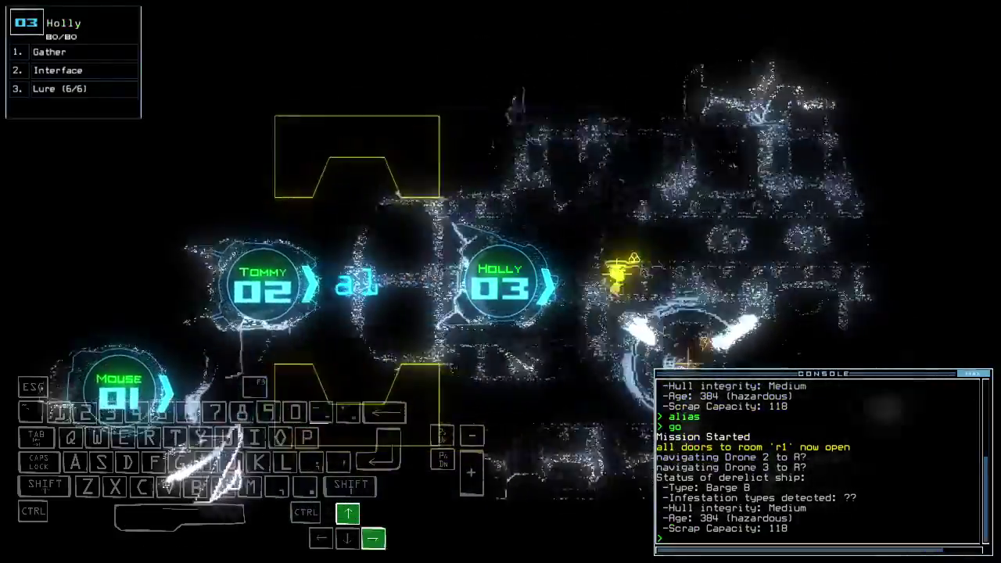
text(g)
key(Return)
key(Up)
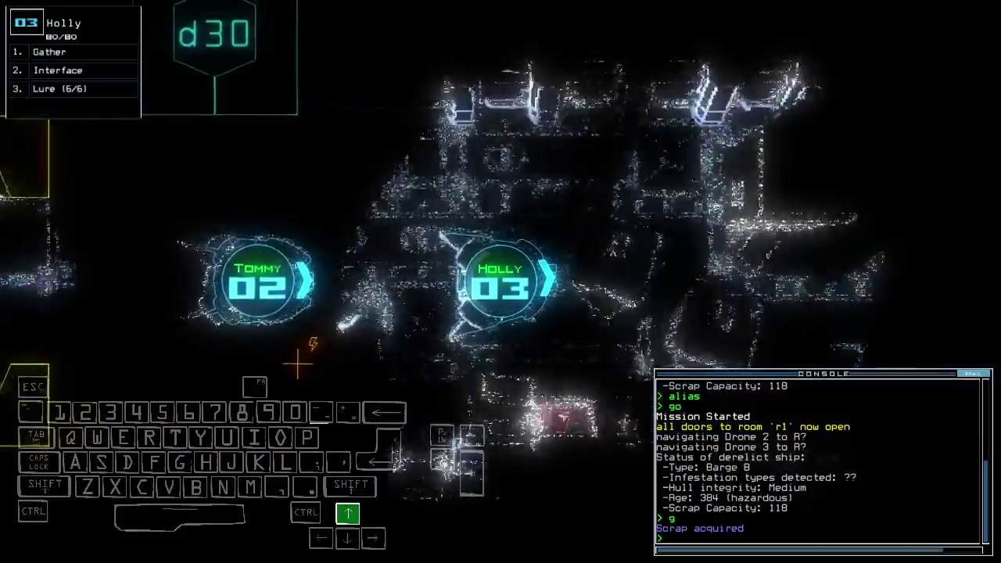
text(generator 2)
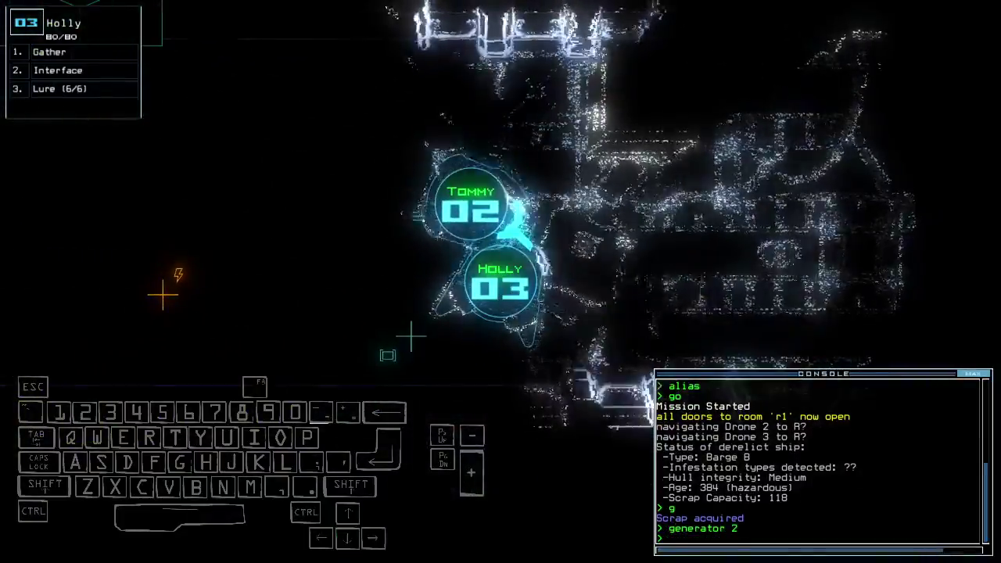
key(Return)
text(tow 2)
key(Return)
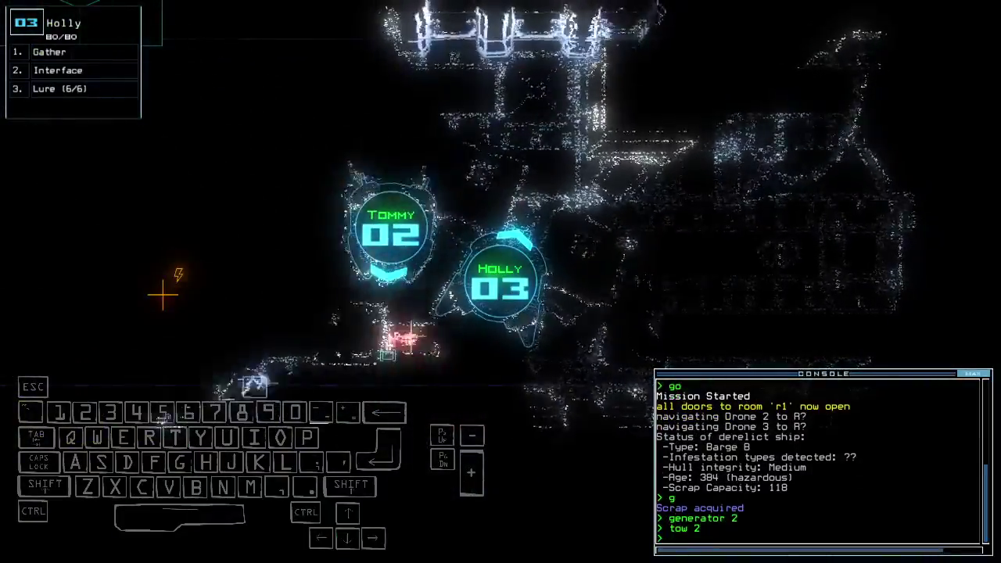
Gather more scrap with drone 3 and activate the generator with drone 2.
key(Up)
key(Right)
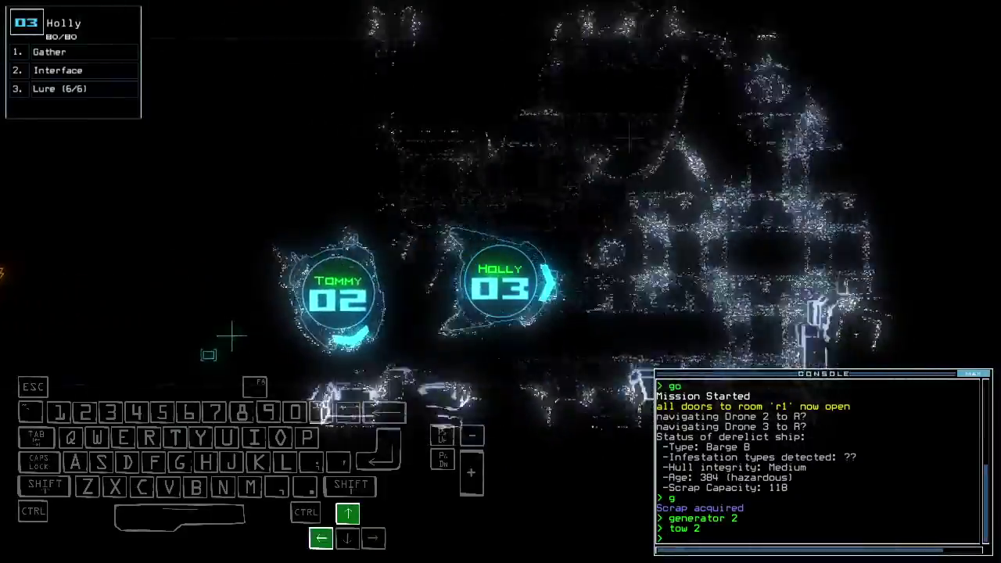
key(Left)
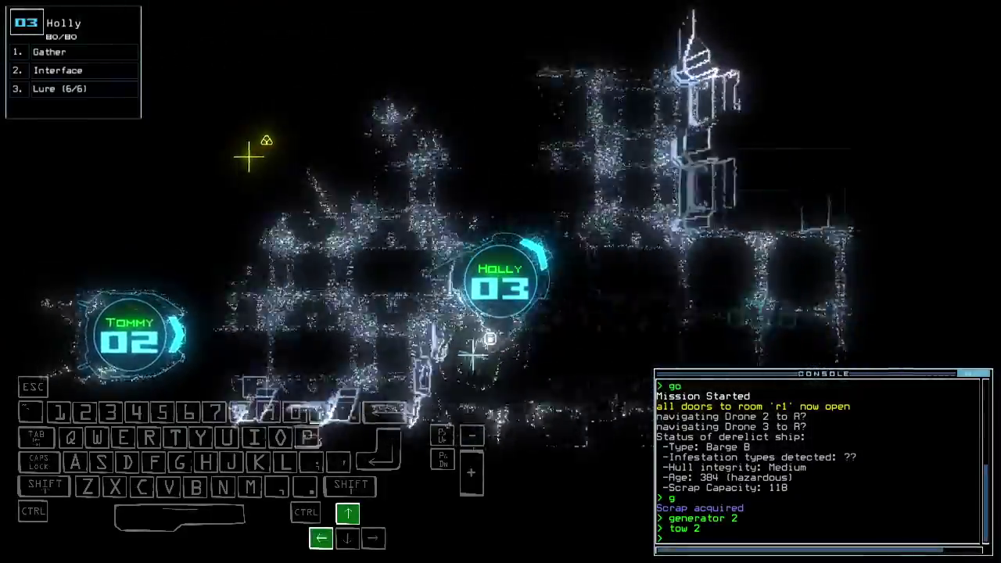
text(g)
key(Return)
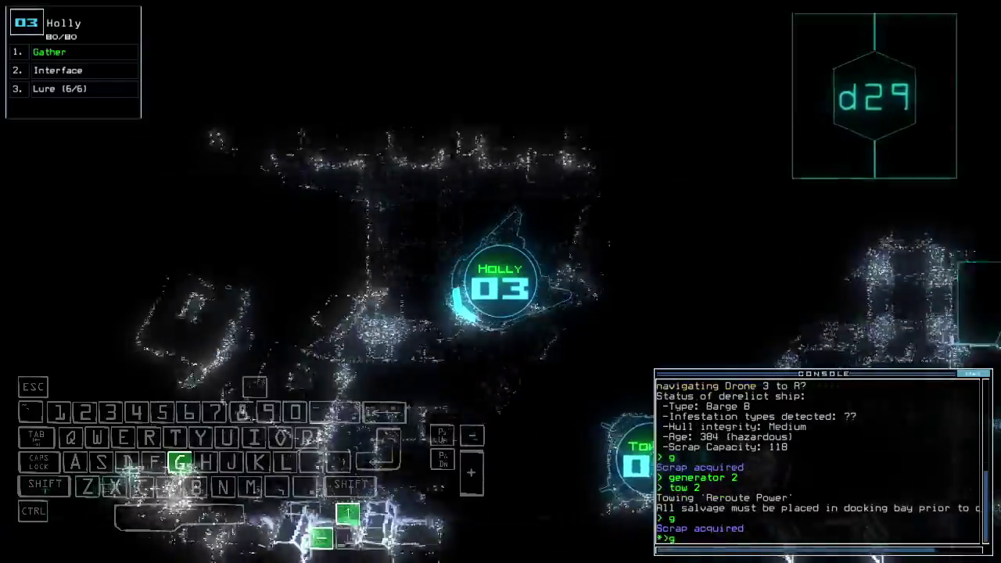
text(generator 2)
key(Return)
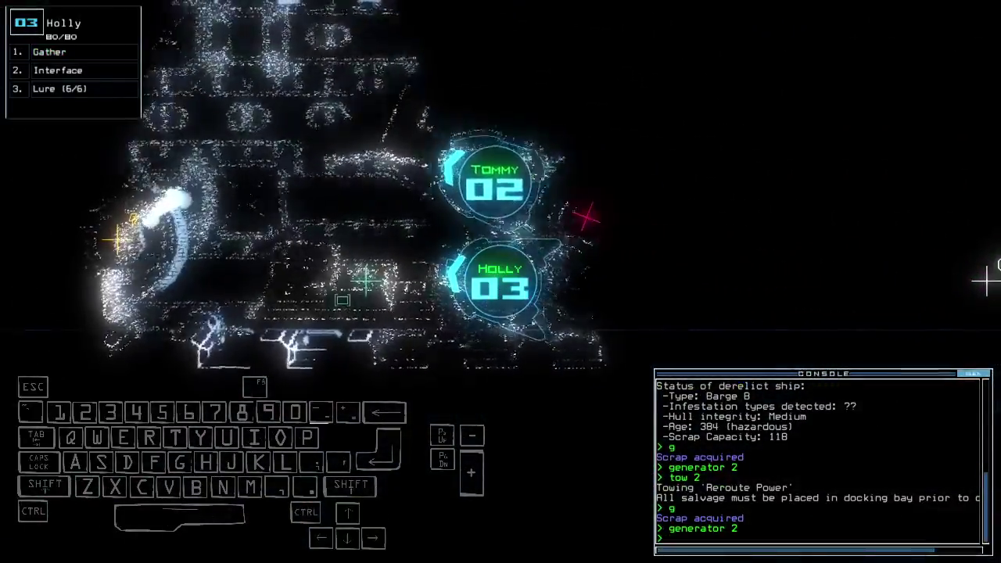
key(Tab)
Scan nearby rooms with drone 3's interface and open the doors to room r3.
key(Tab)
text(rv)
key(Return)
text(df)
key(Return)
key(Tab)
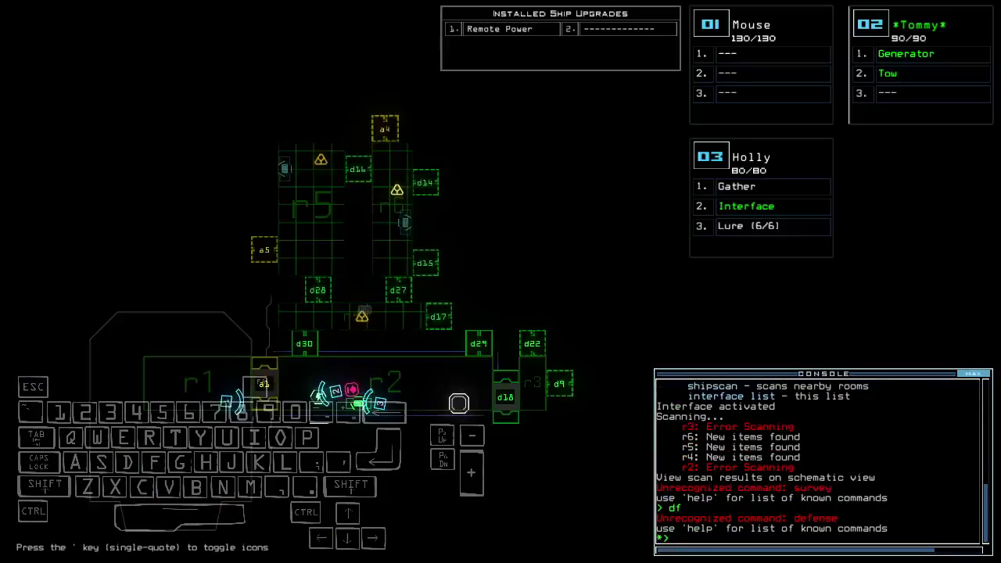
key(Right)
key(3)
key(Tab)
key(Up)
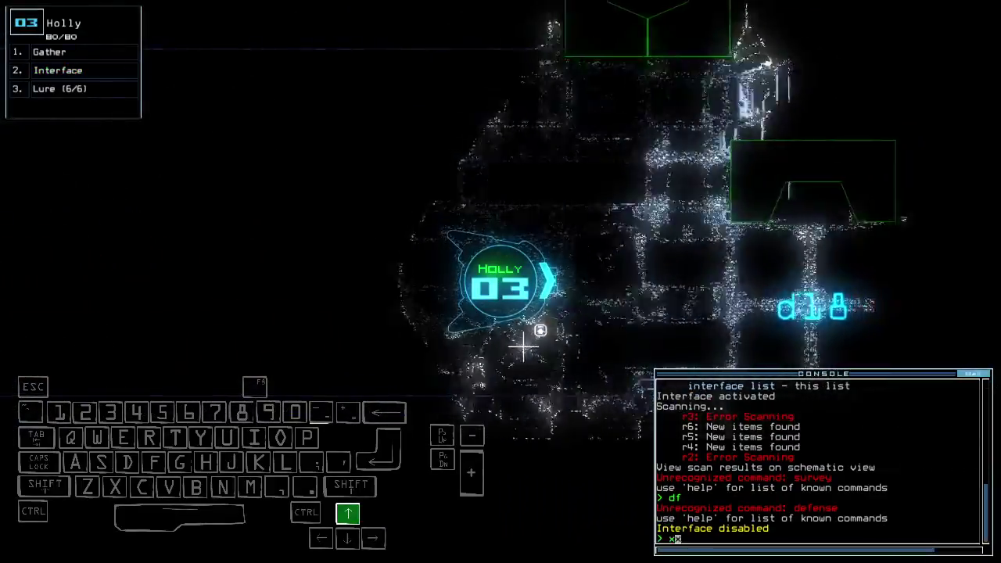
text(xx r3)
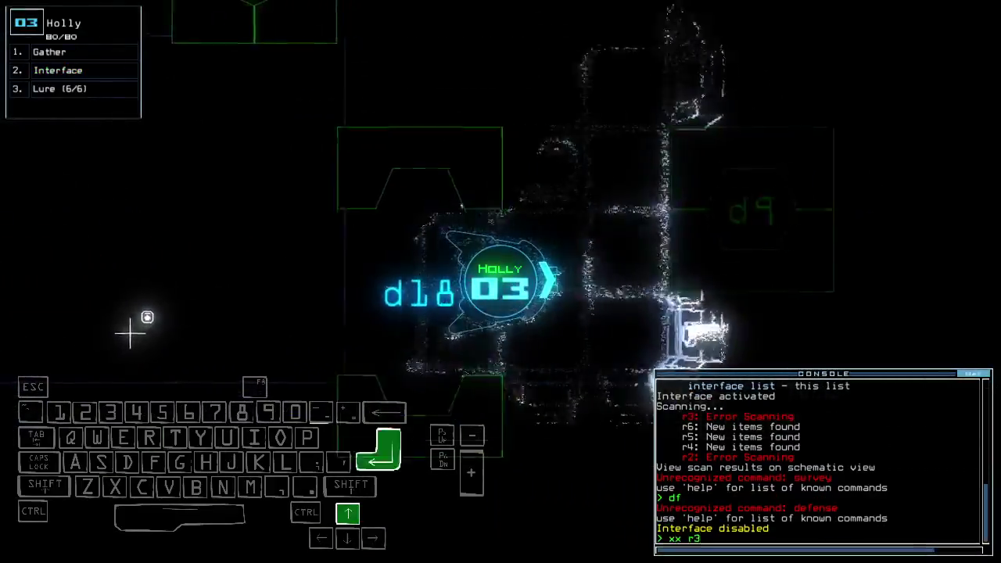
key(Return)
Drop a lure from Holly and maneuver her toward door d9.
key(Tab)
key(Tab)
key(Left)
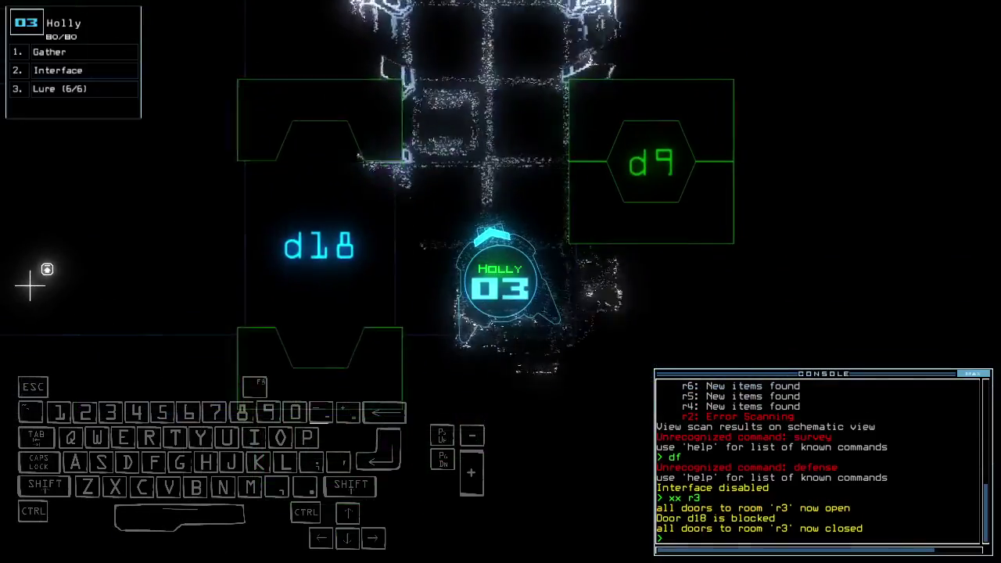
text(l)
key(Return)
text(d9)
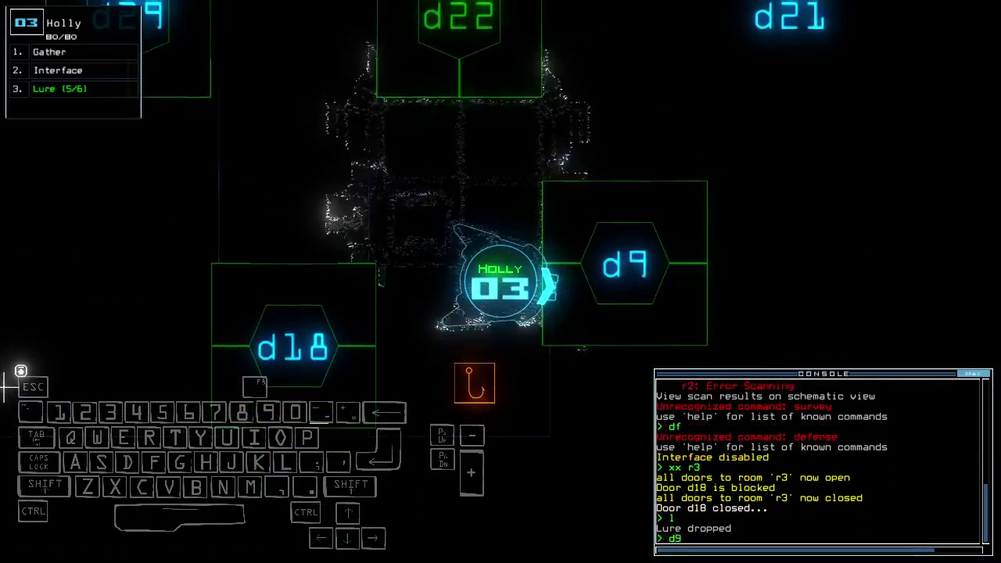
key(Return)
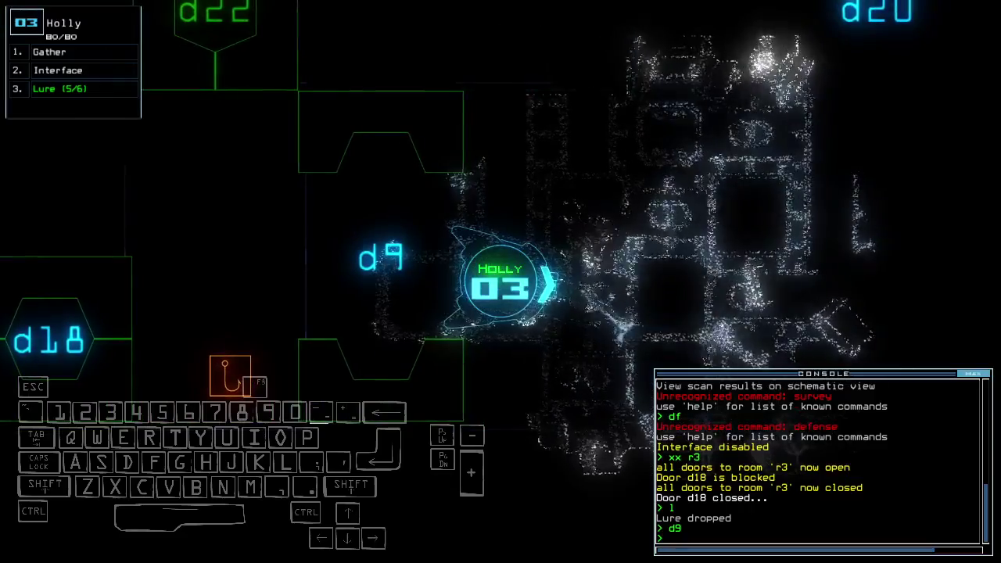
key(Down)
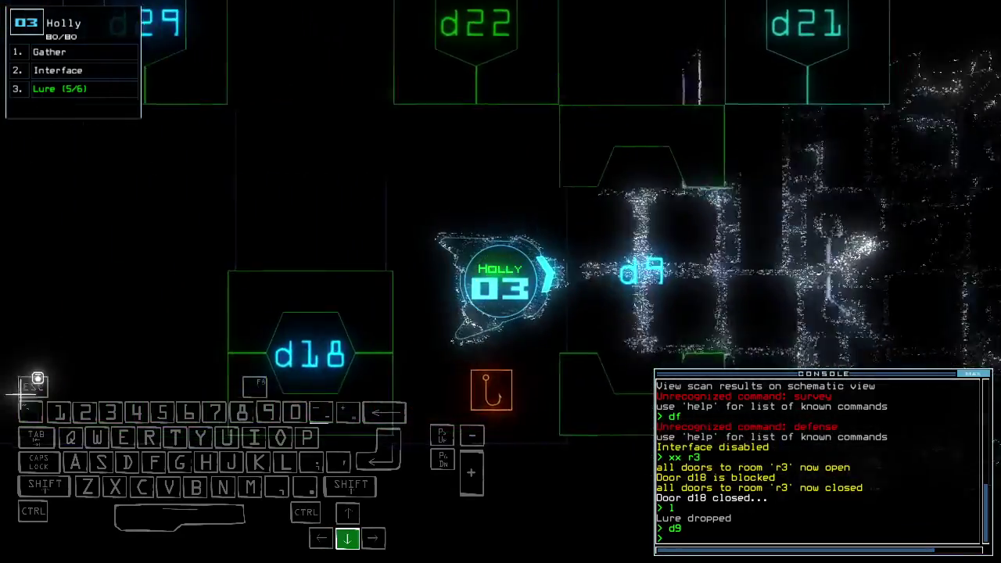
text(d9)
key(Return)
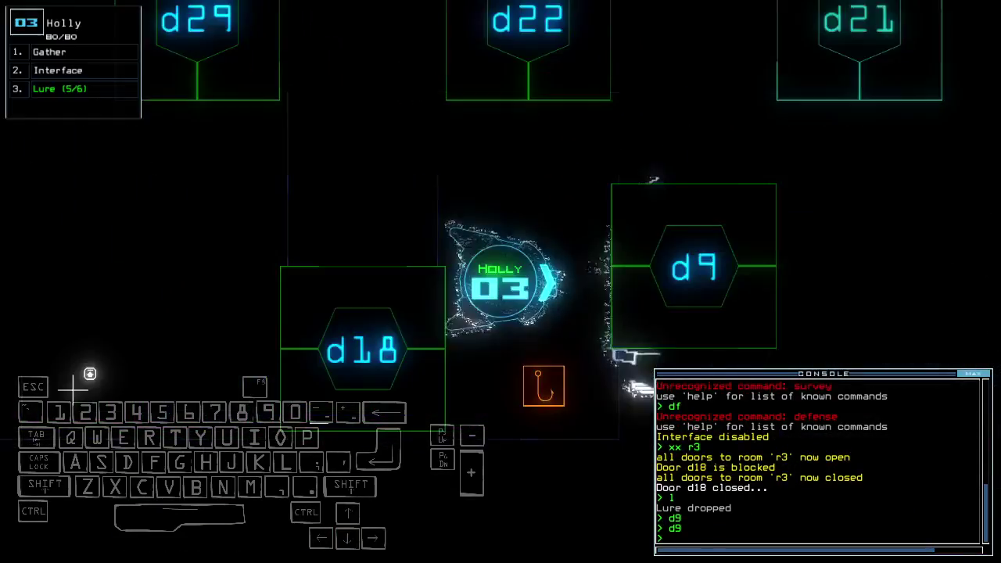
key(Left)
key(Right)
text(d9)
key(Return)
text(l)
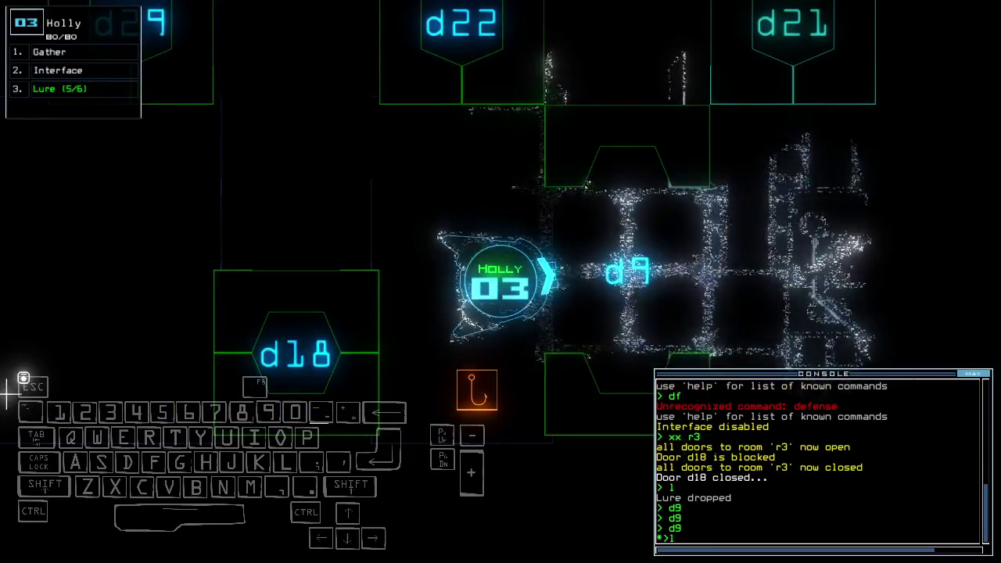
Drop a second lure beside Holly, leaving four of six, and send her through d9.
key(Up)
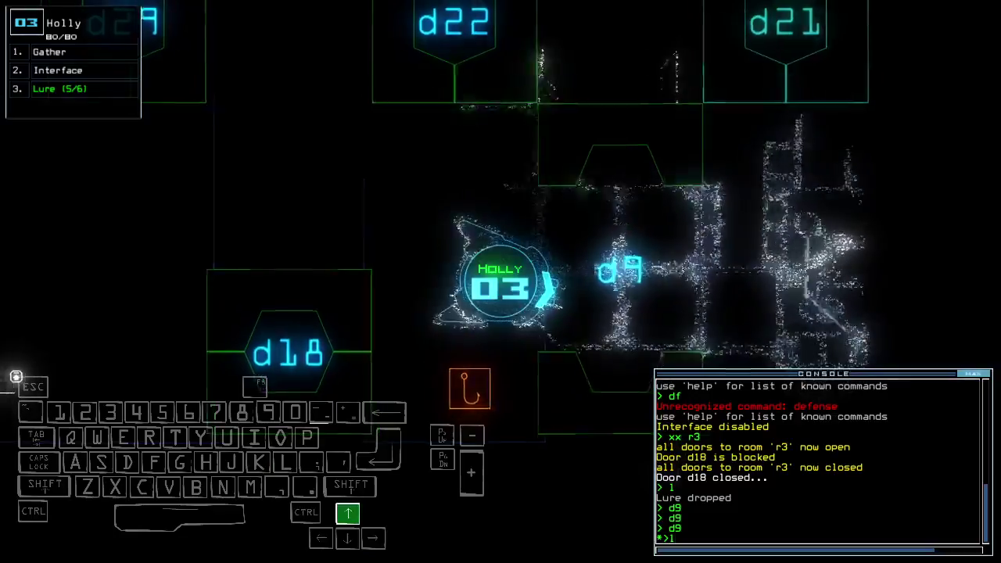
key(Up)
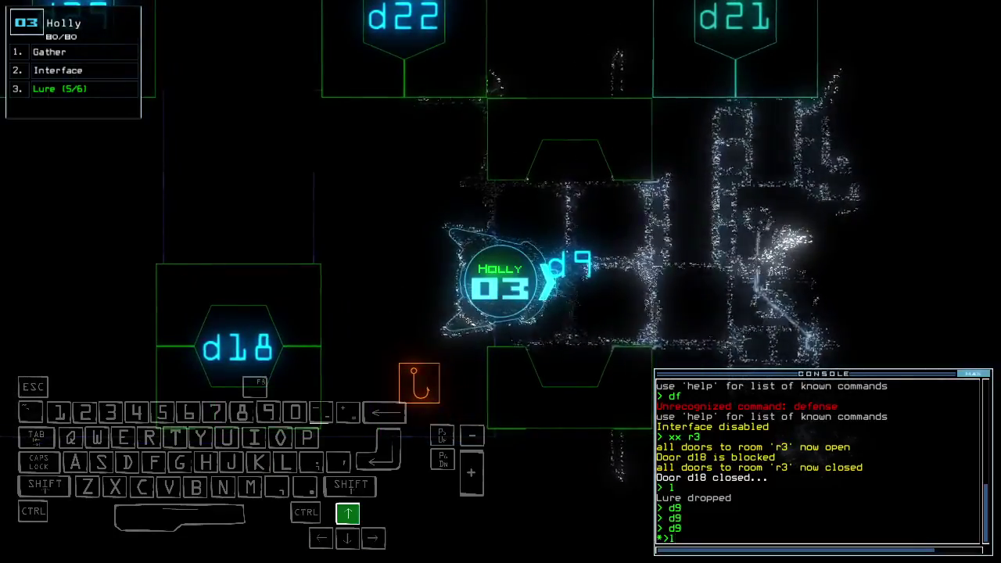
key(Return)
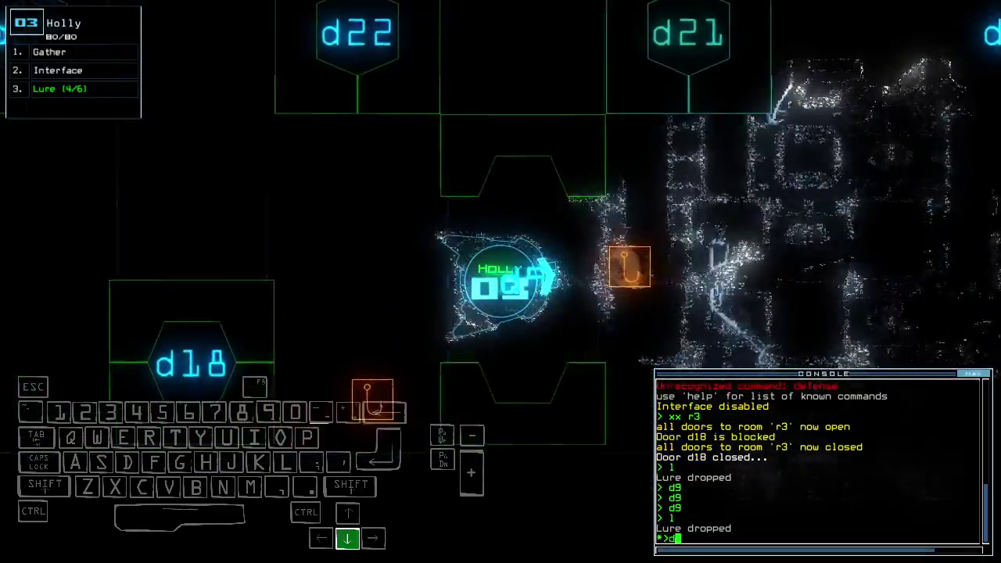
text(d9)
key(Return)
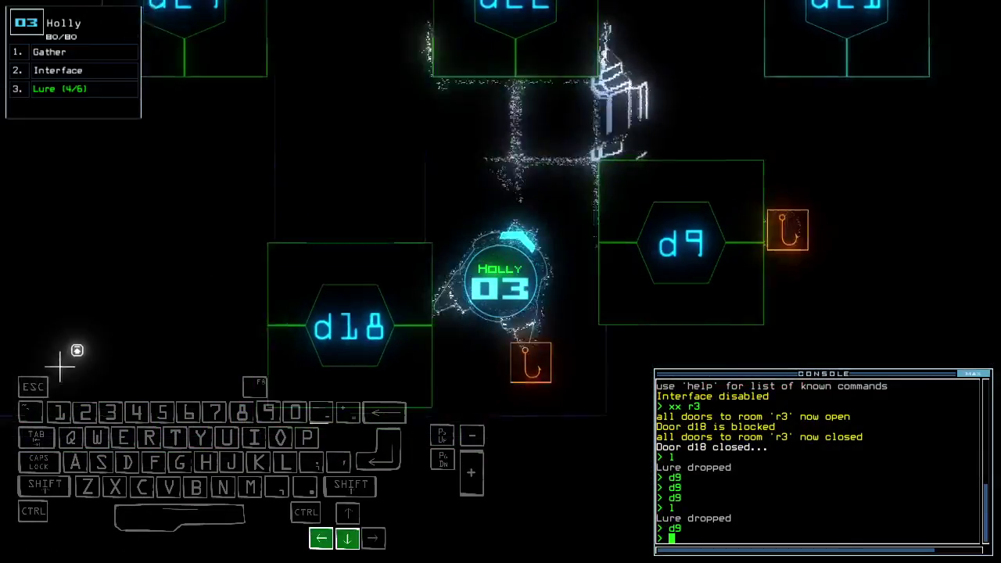
text(pickup)
Pick up the nearby lure, return through door d9 and gather the room's scrap.
key(Return)
text(d9)
key(Return)
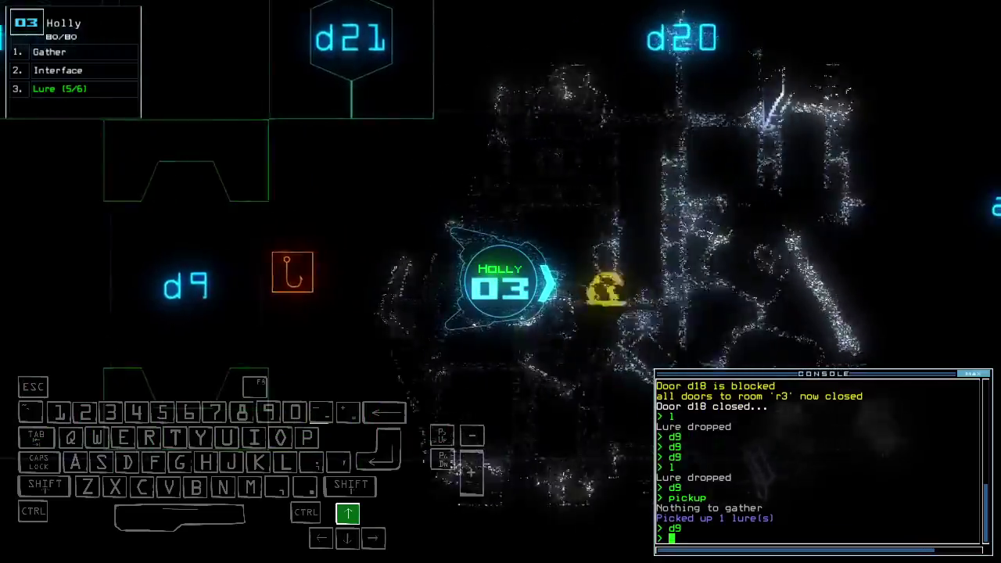
text(g)
key(Return)
key(Up)
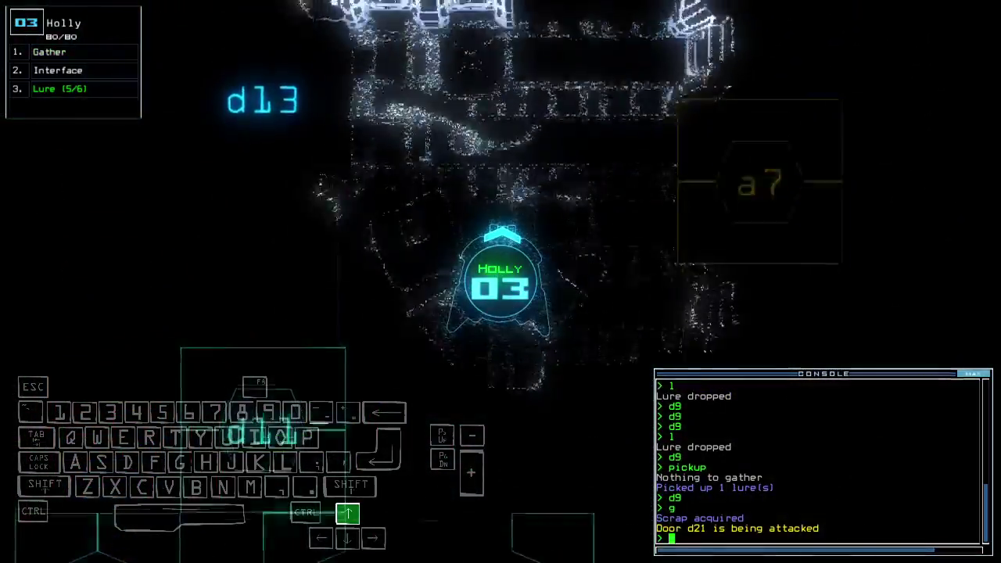
key(Left)
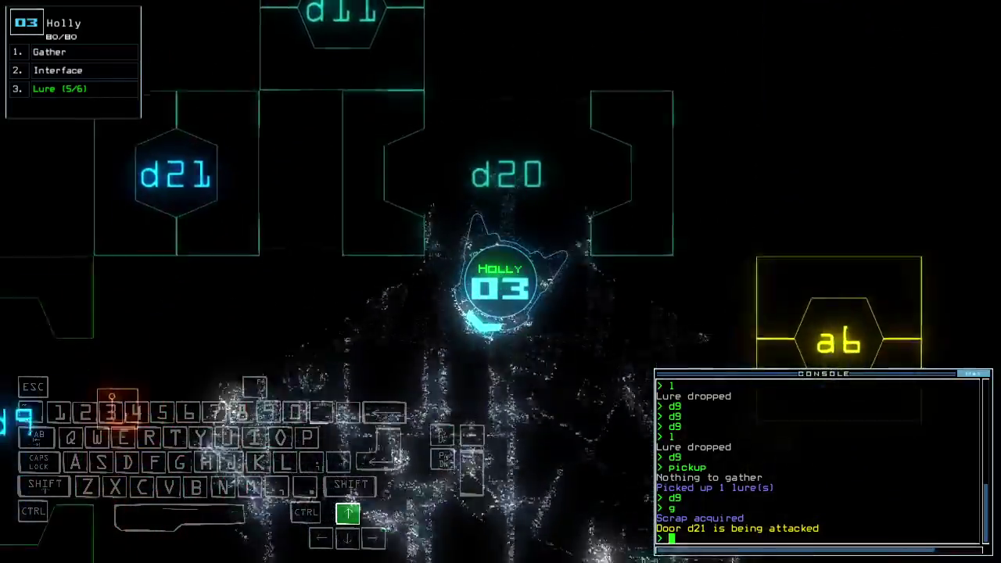
text(pickup)
Pick up another lure, pass door d18, close the doors and head for d22.
key(Return)
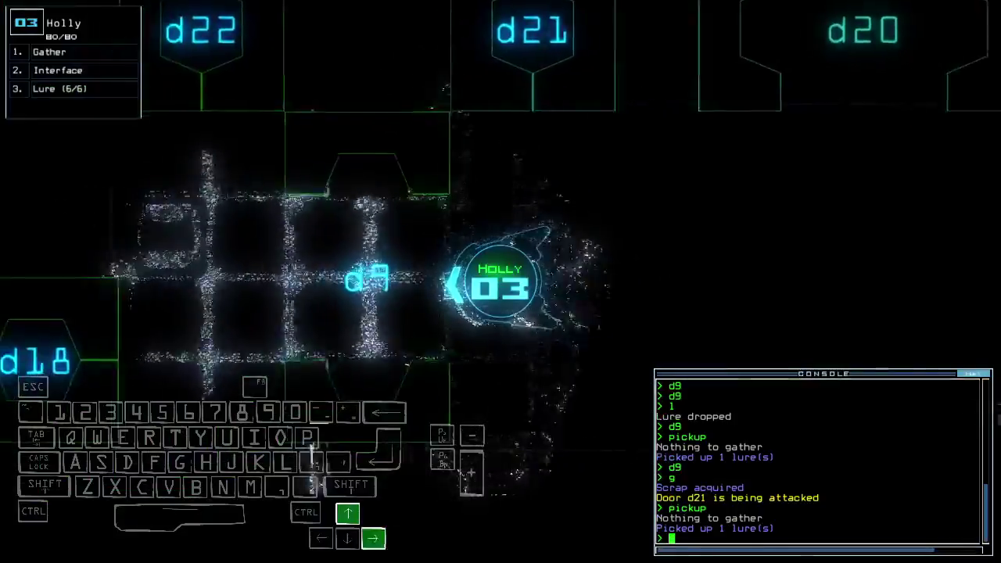
text(d18)
key(Return)
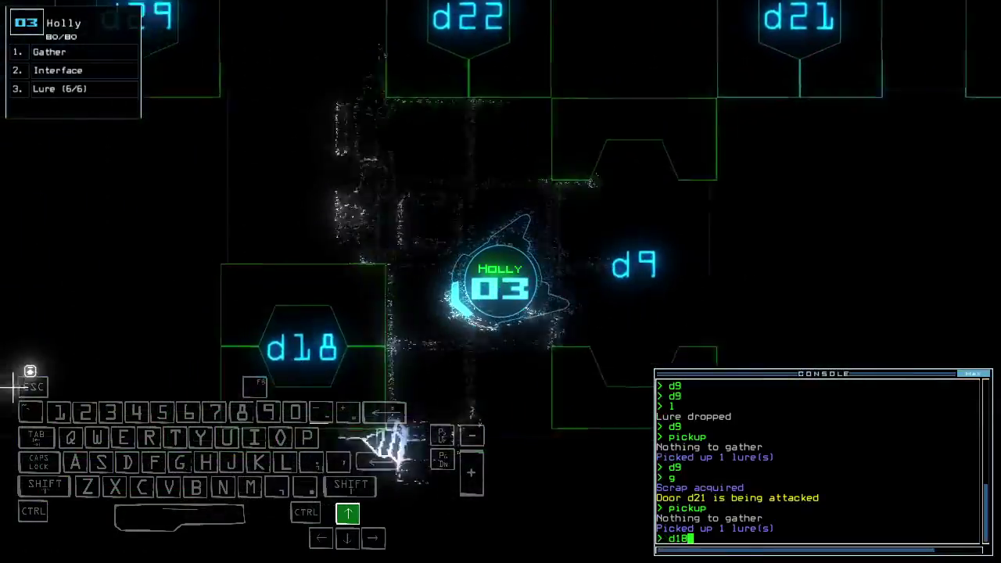
text(cccc)
key(Return)
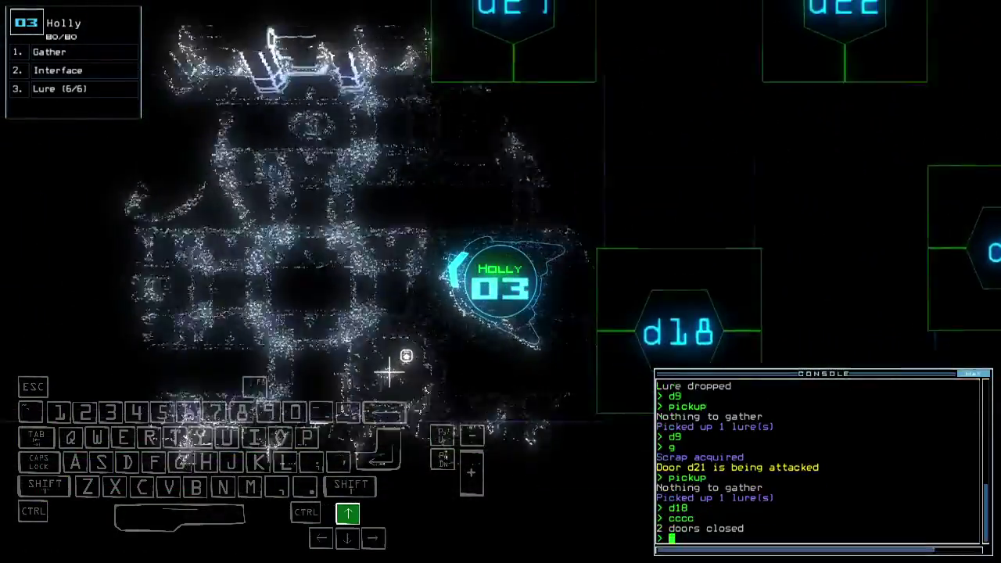
text(d22)
key(Return)
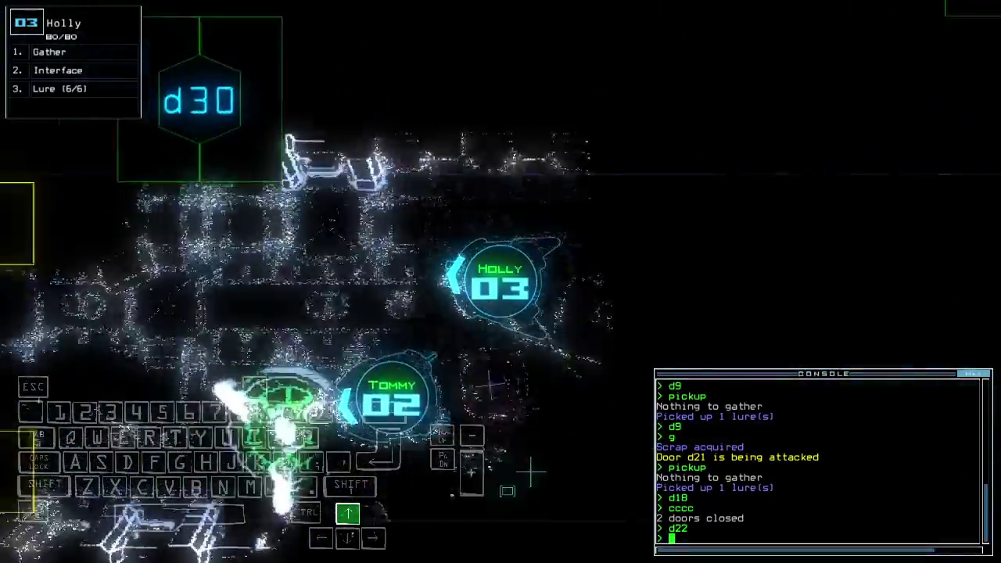
key(Tab)
key(Tab)
text(1)
Drop a lure, go through door d30 and gather scrap, acting on rooms r7 and r3.
key(Return)
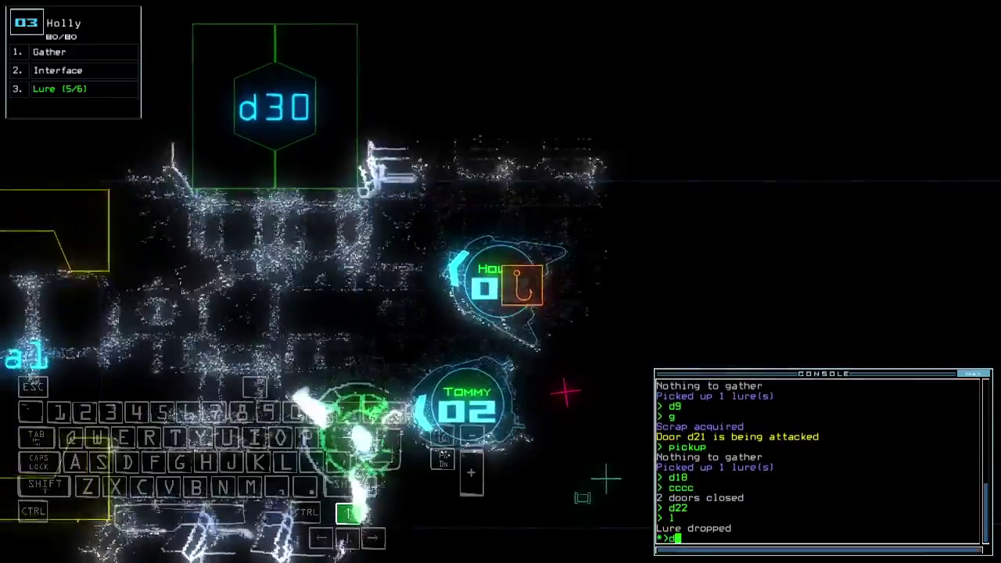
text(d30)
key(Return)
key(Up)
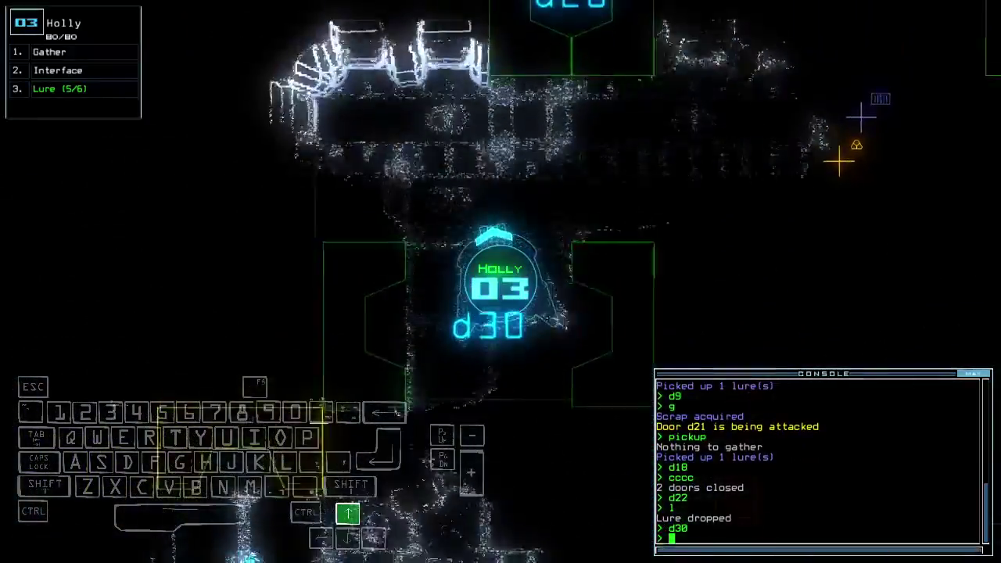
text(g)
key(Return)
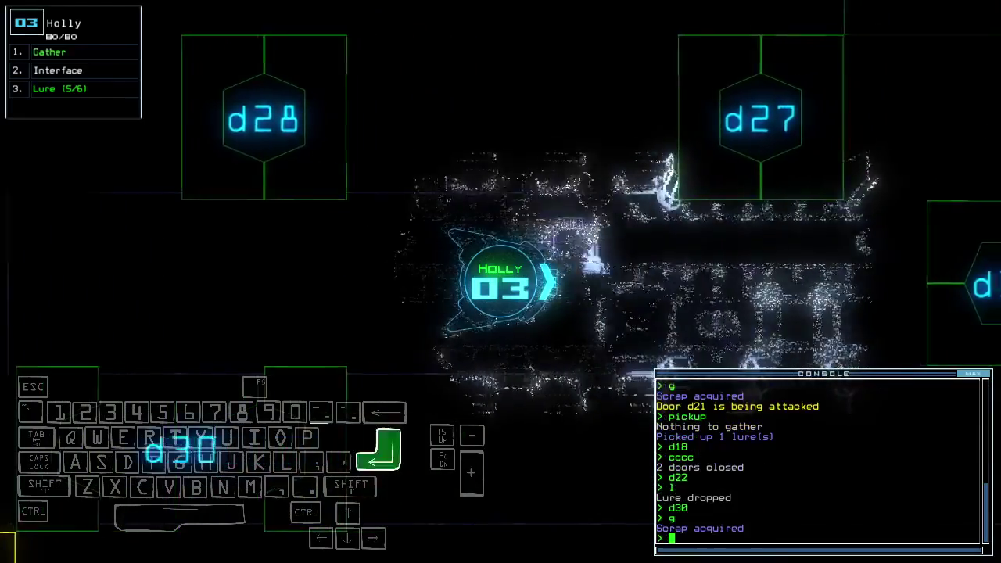
key(space)
key(space)
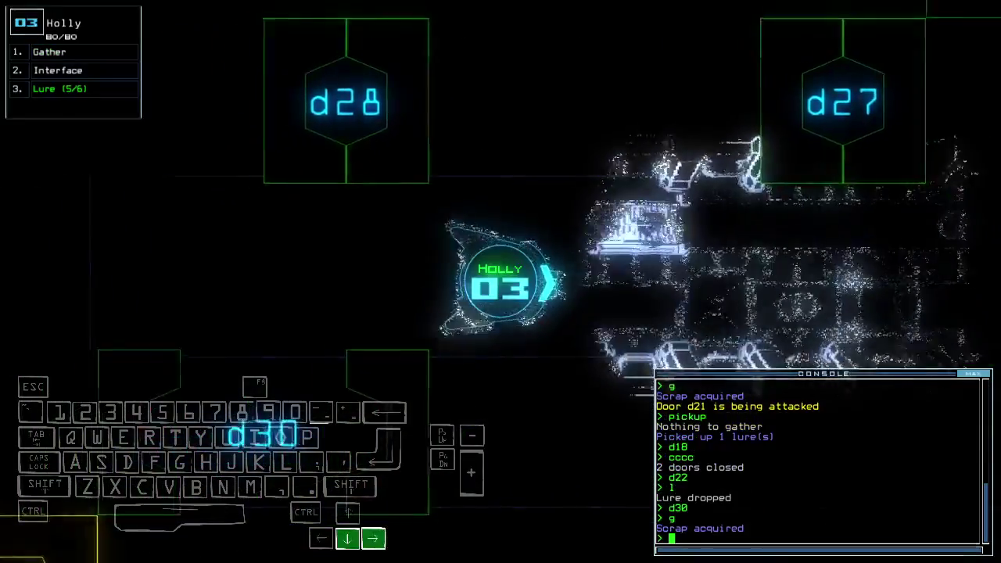
text(f r7 r3)
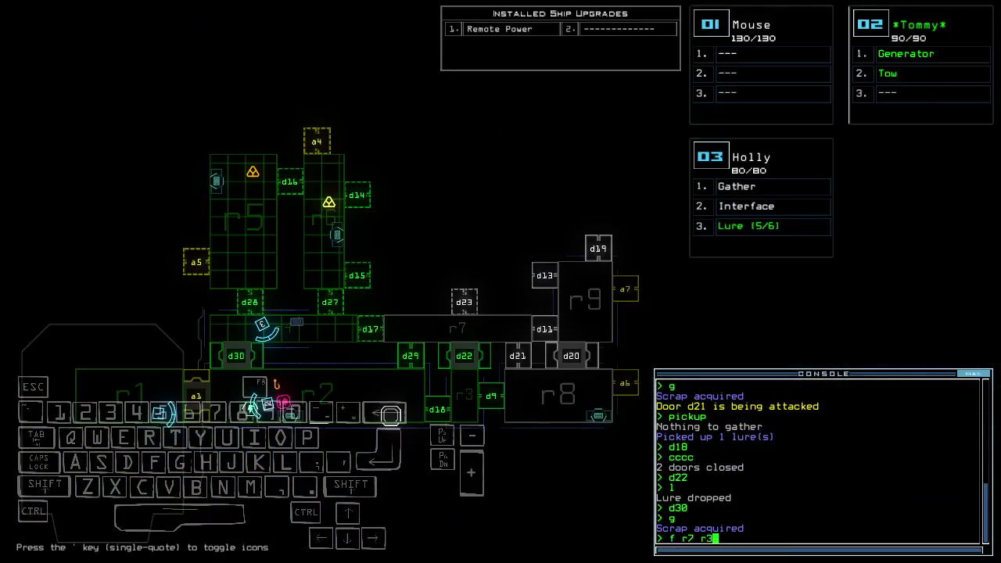
key(Return)
key(space)
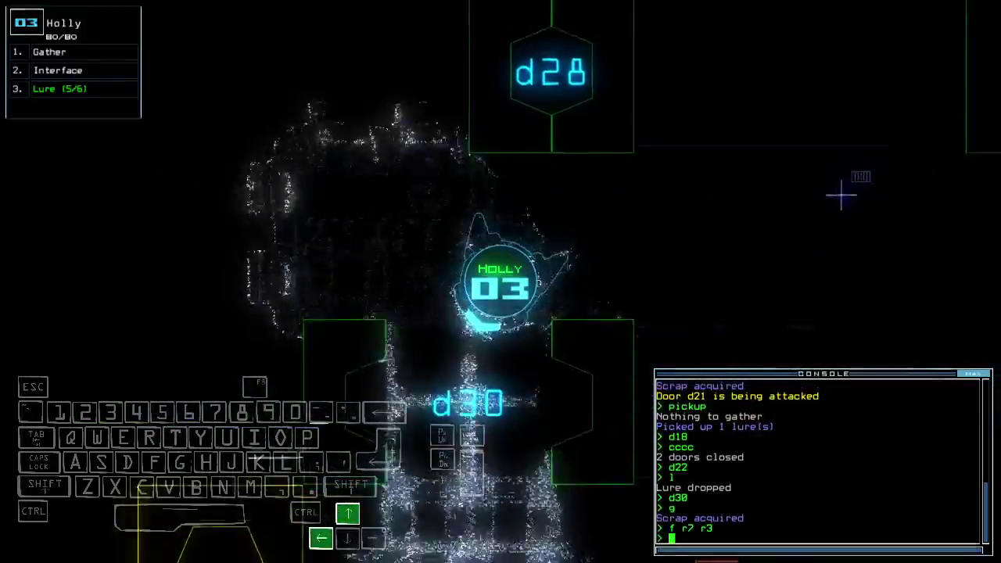
text(pickup)
Pick up the lure, back to six, and drop it again past door d30.
key(Return)
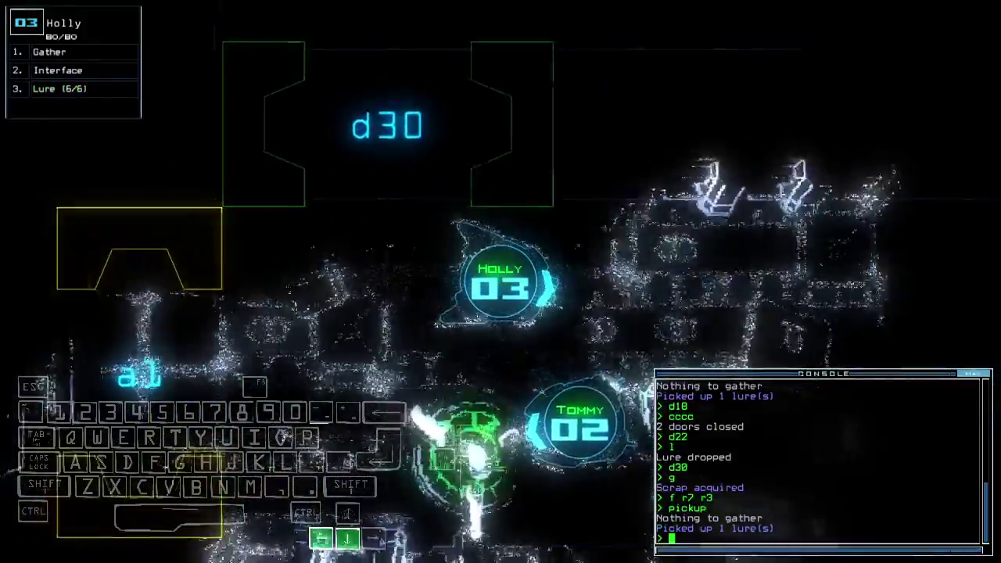
key(Up)
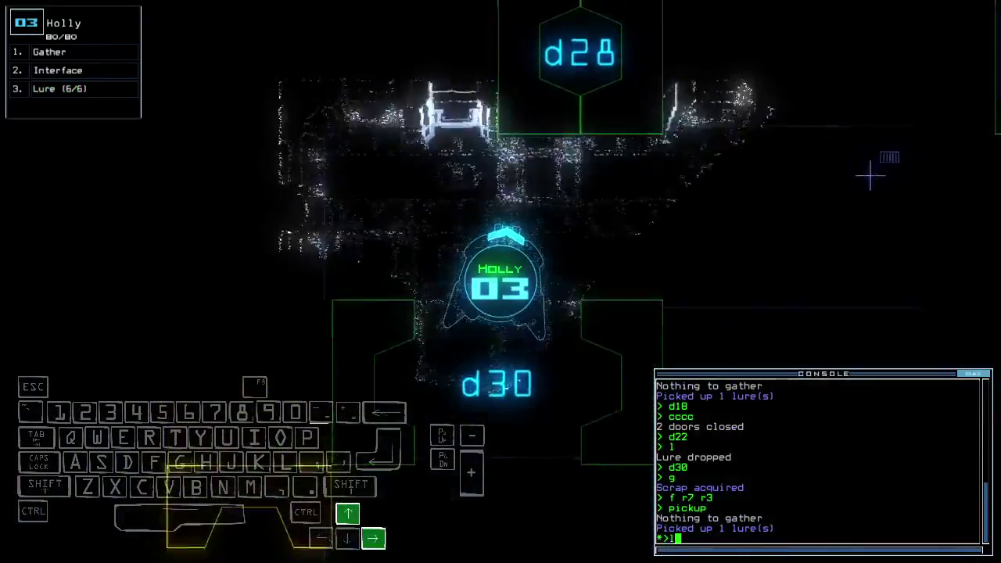
key(Return)
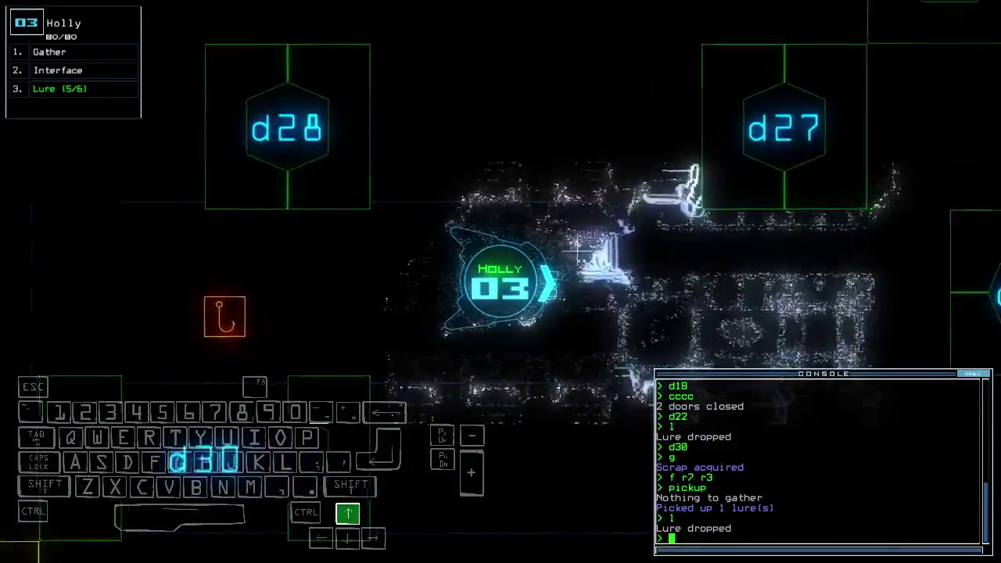
key(Tab)
key(Tab)
key(Up)
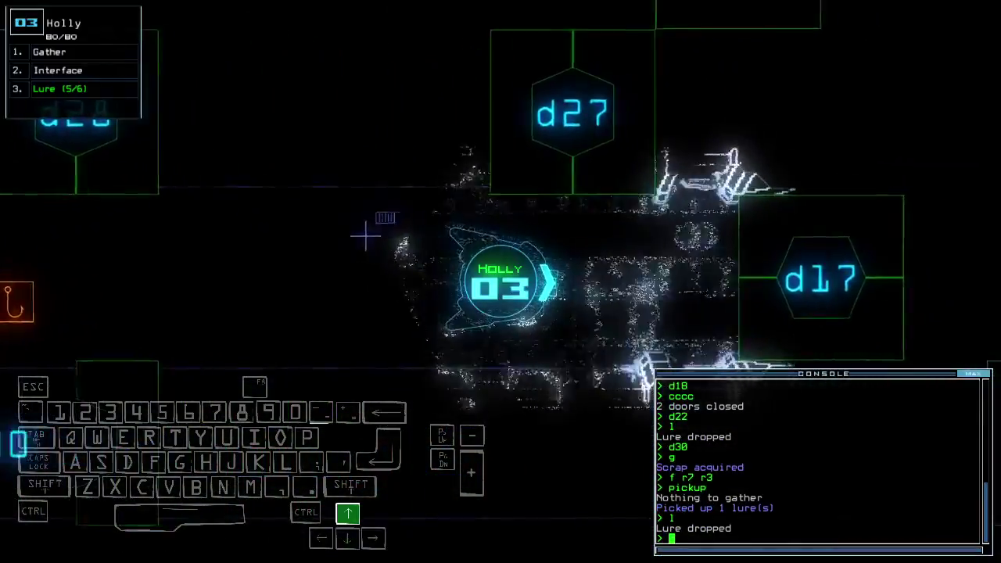
key(Tab)
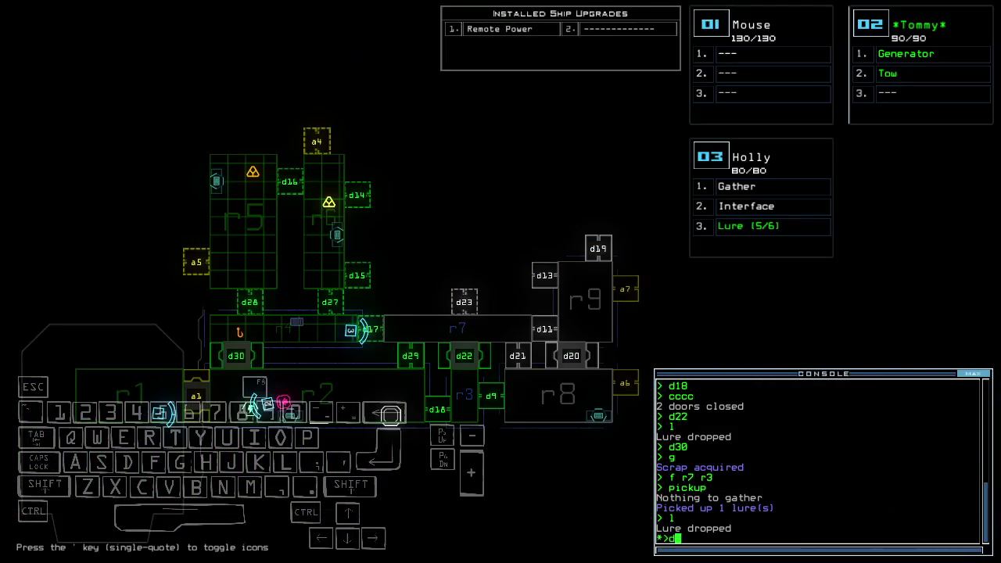
key(Tab)
text(d)
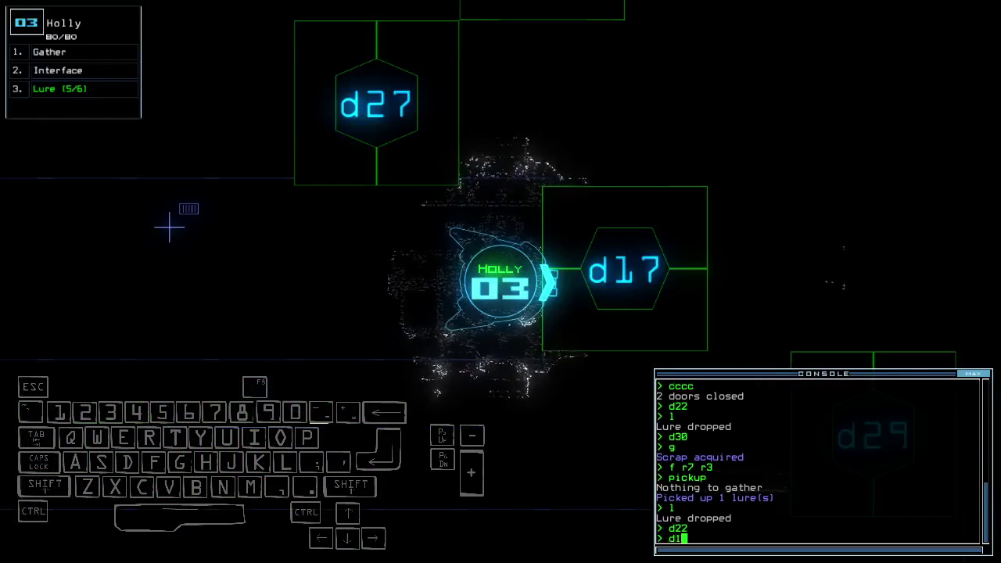
Steer Holly back and send her through door d27.
key(Escape)
text(22)
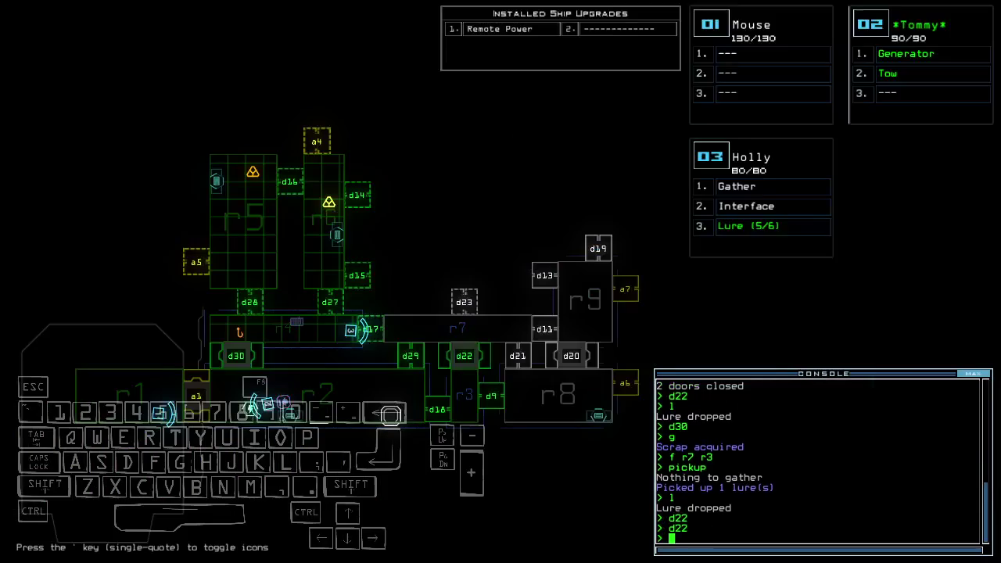
key(Tab)
key(Left)
key(Down)
text(7)
key(Return)
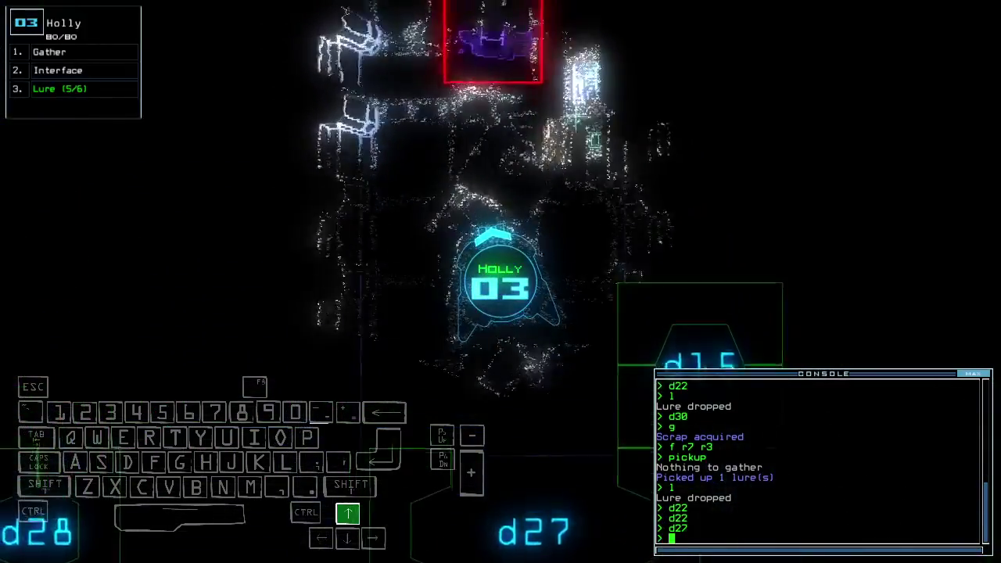
key(Down)
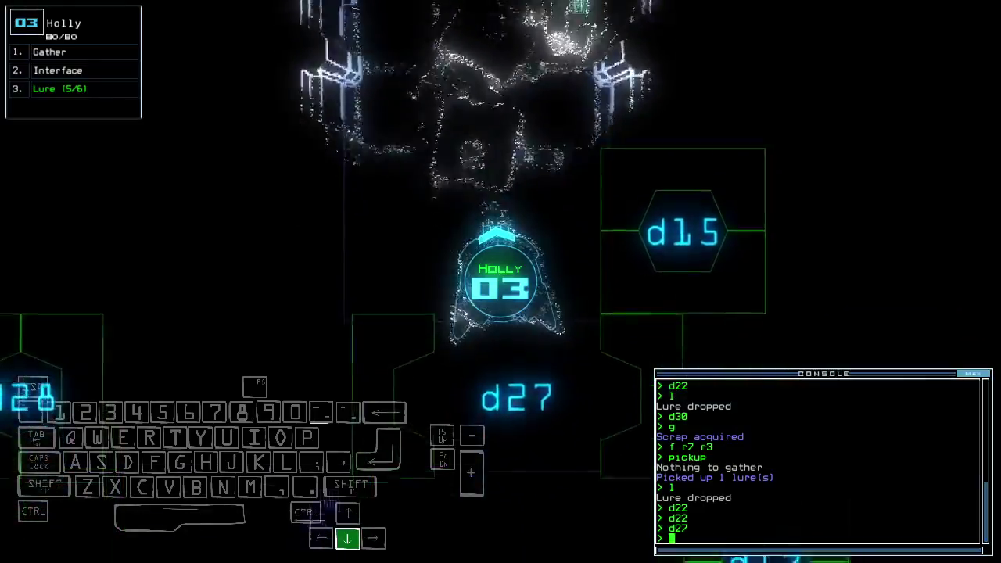
text(d27)
key(Return)
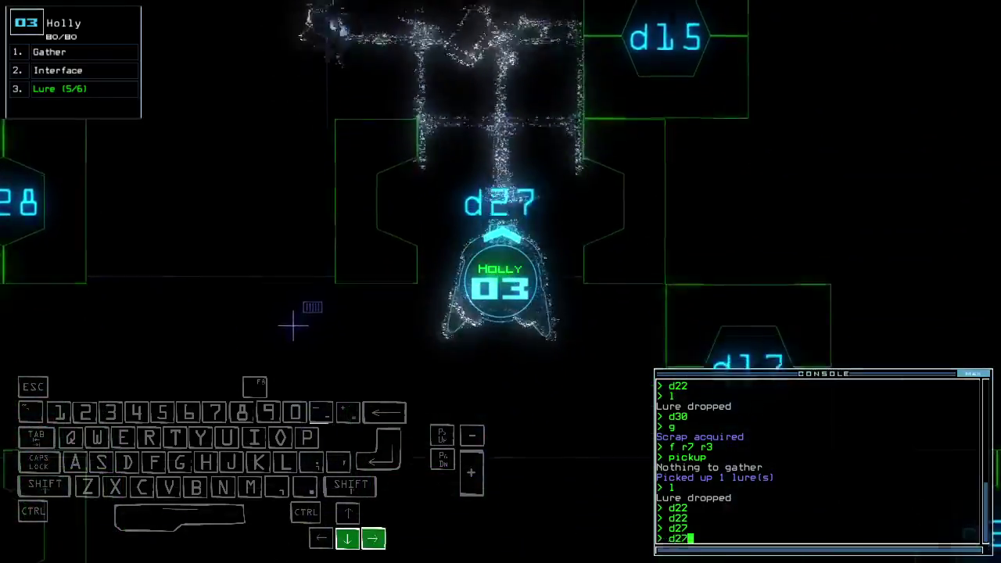
text(back 2)
Send Tommy back to boarding room r1 and check the elapsed mission time.
key(Return)
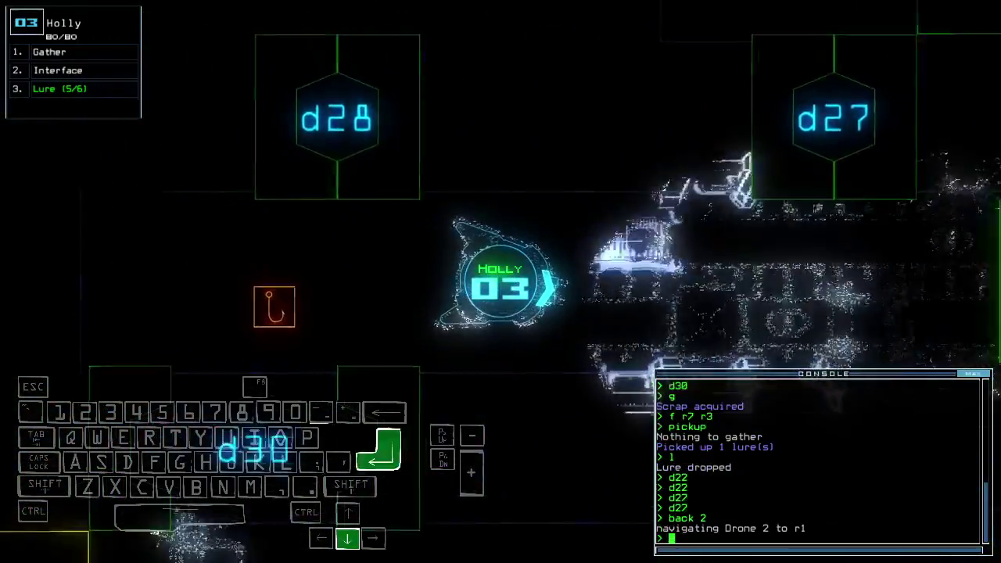
key(Tab)
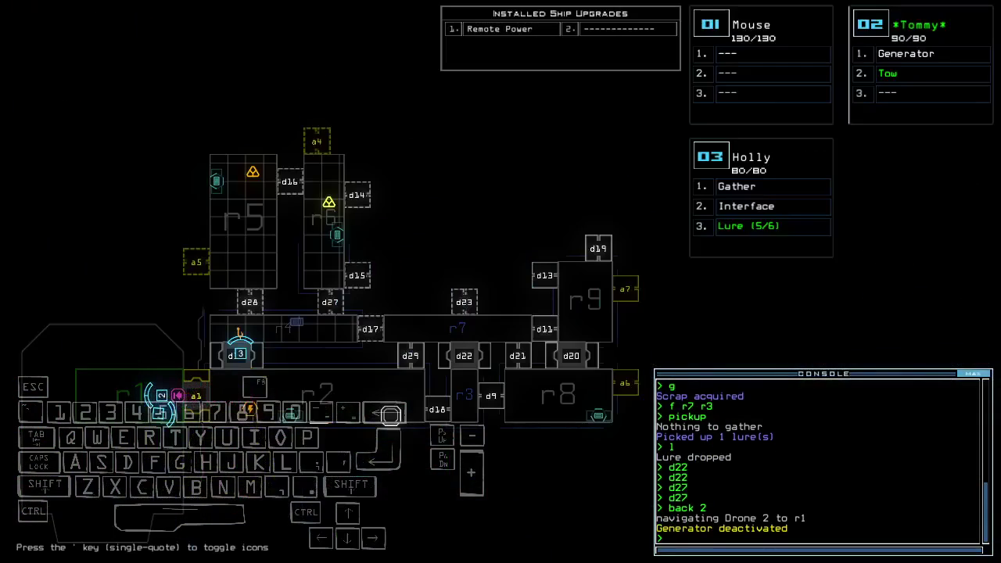
text(te)
key(Return)
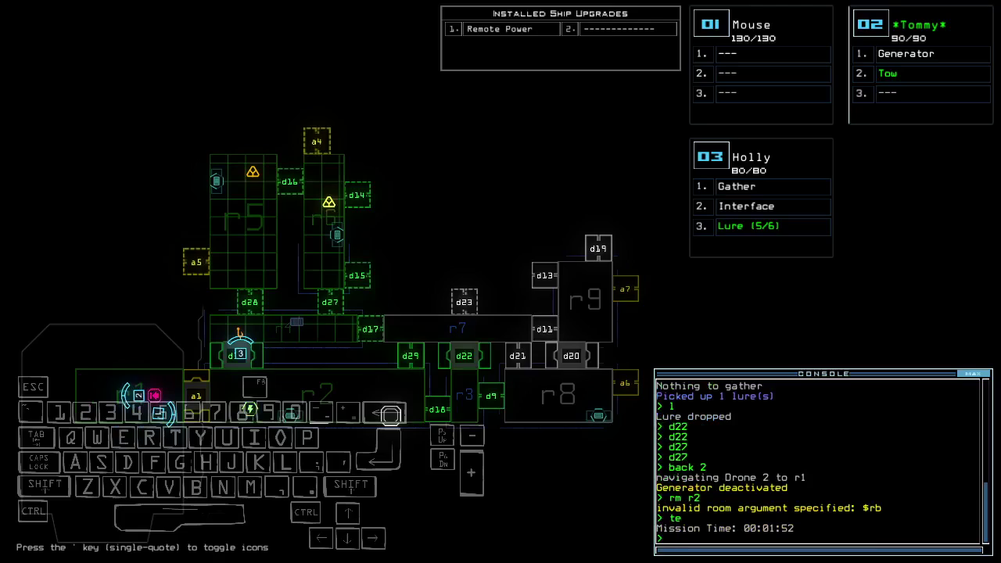
key(Tab)
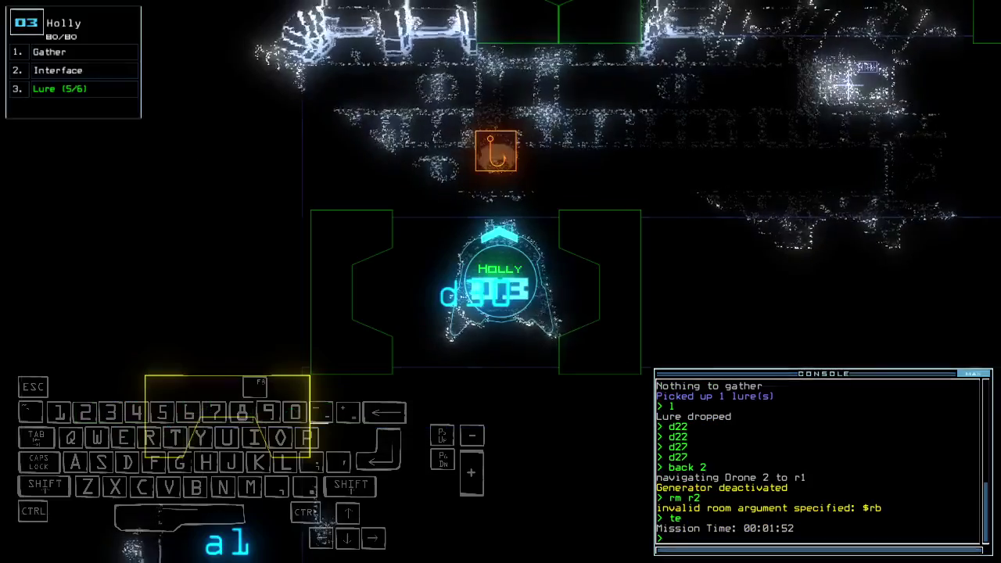
text(ckup)
Have Holly pick up the lure, pass d30, close surrounding doors and recheck mission time.
key(Return)
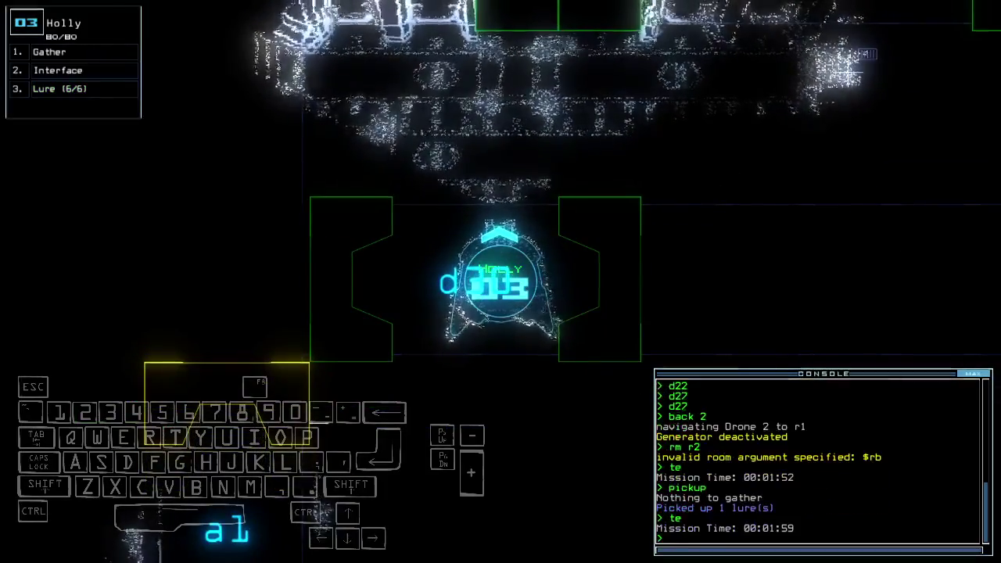
key(Right)
key(Tab)
key(Tab)
key(Up)
key(Left)
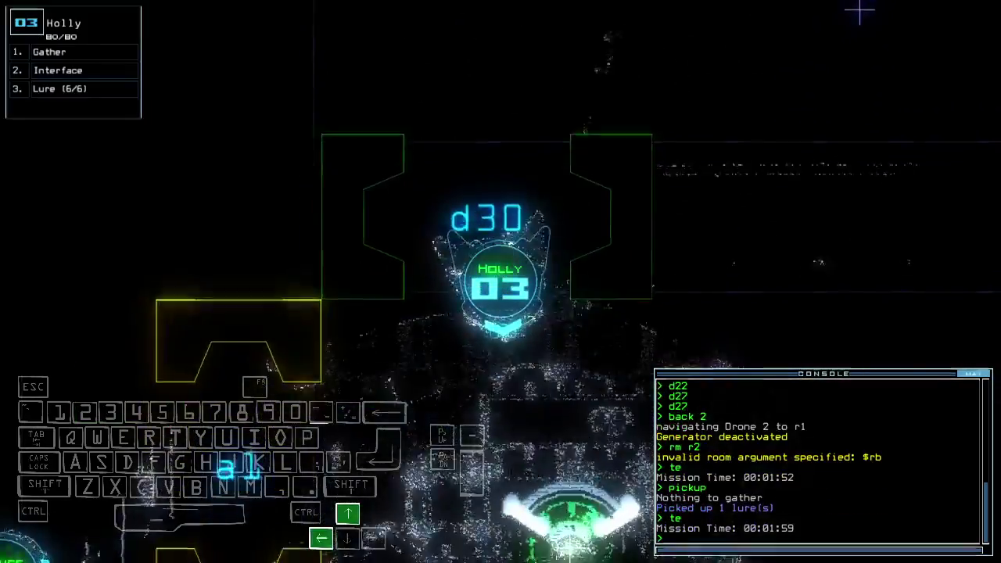
text(cccc)
key(Return)
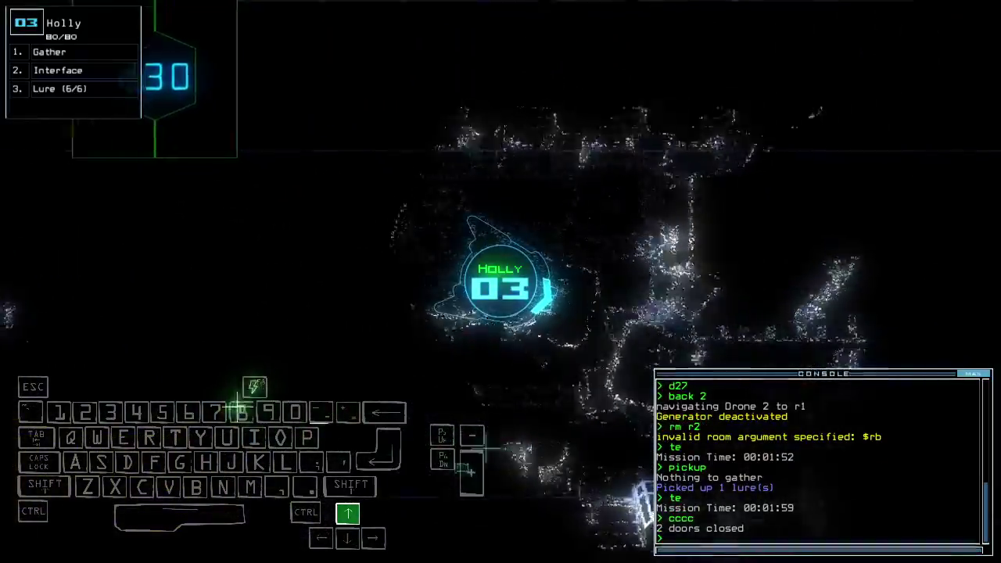
text(te)
key(Return)
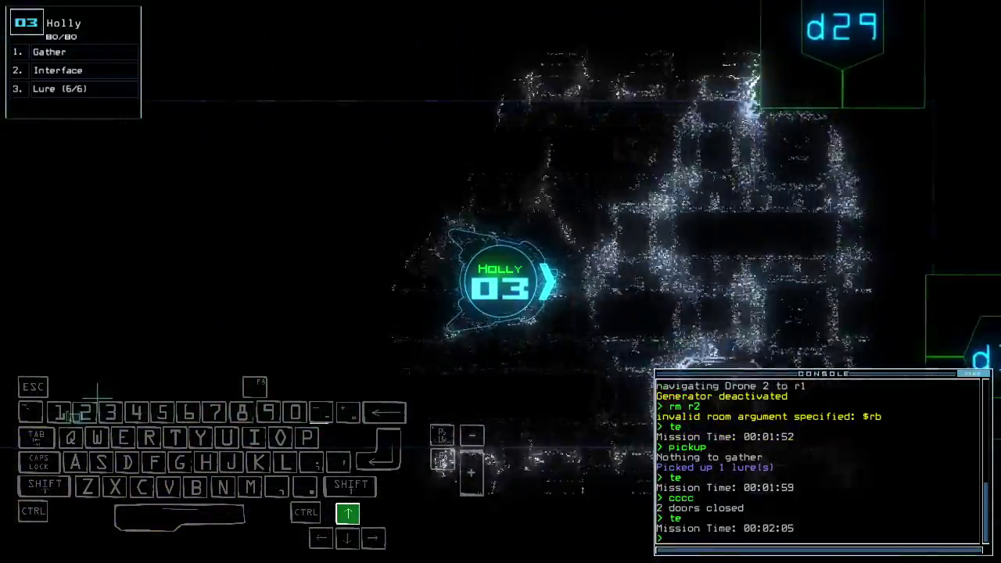
key(Tab)
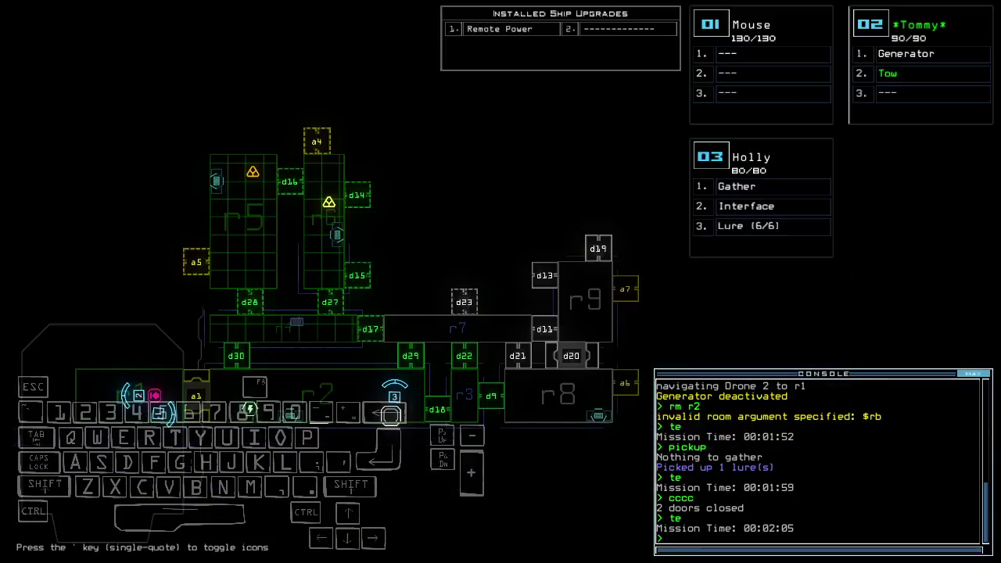
Drop a lure and drive drone 3 through door d29 to collect scrap.
key(Return)
key(Up)
key(Right)
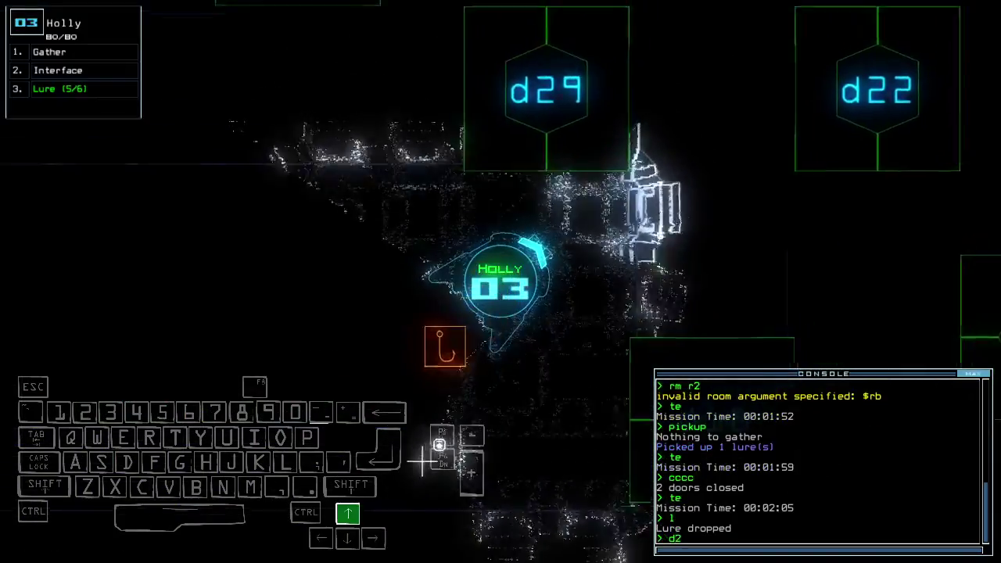
text(9)
key(Return)
key(Up)
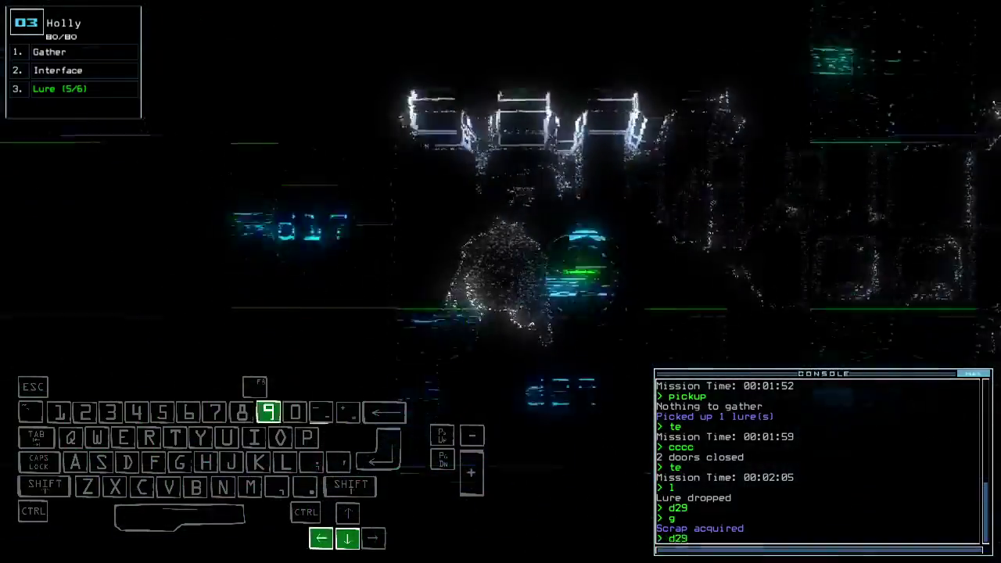
Bring drone 3 back through d29 to the airlock and drop a lure there.
key(Return)
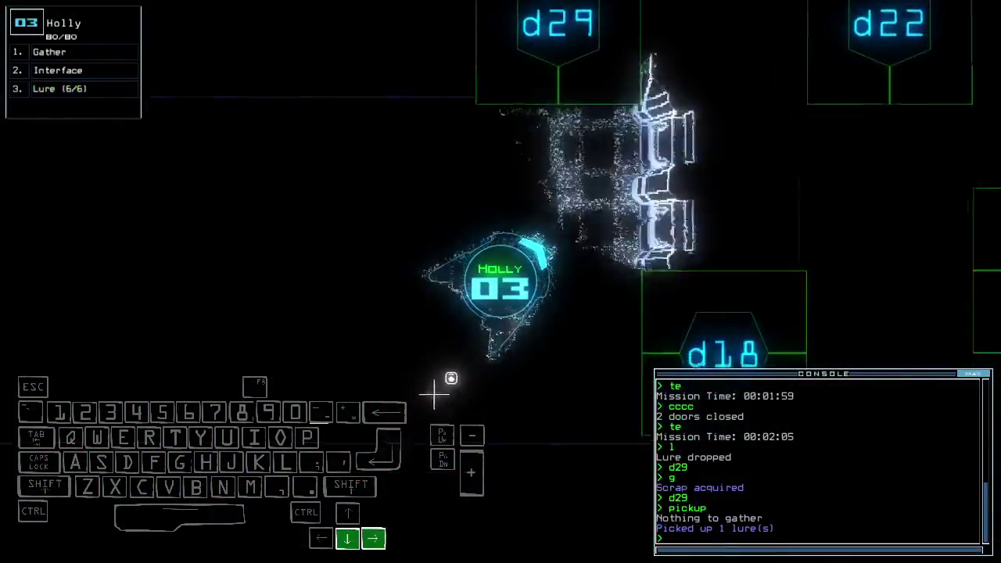
key(Left)
key(Up)
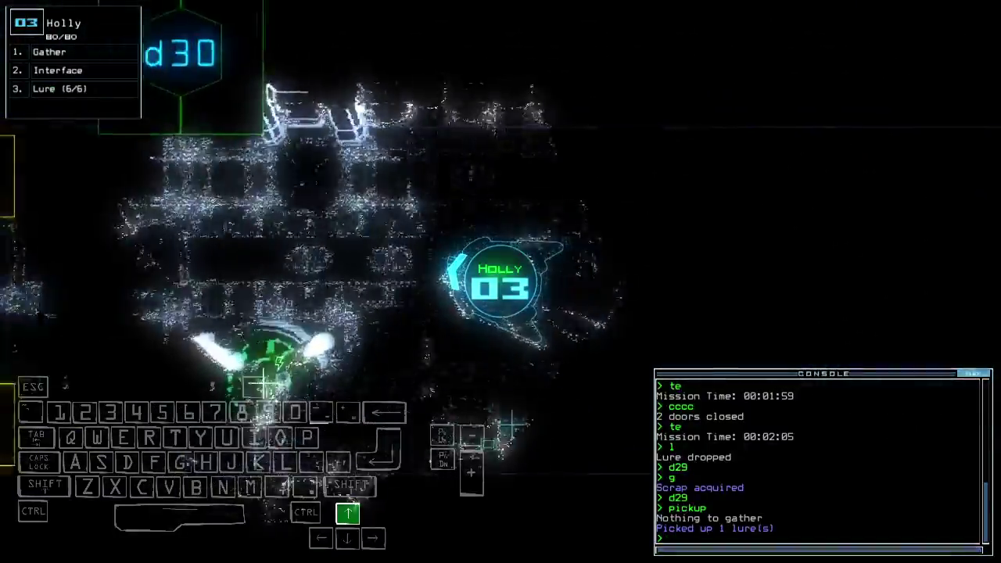
key(Left)
key(Down)
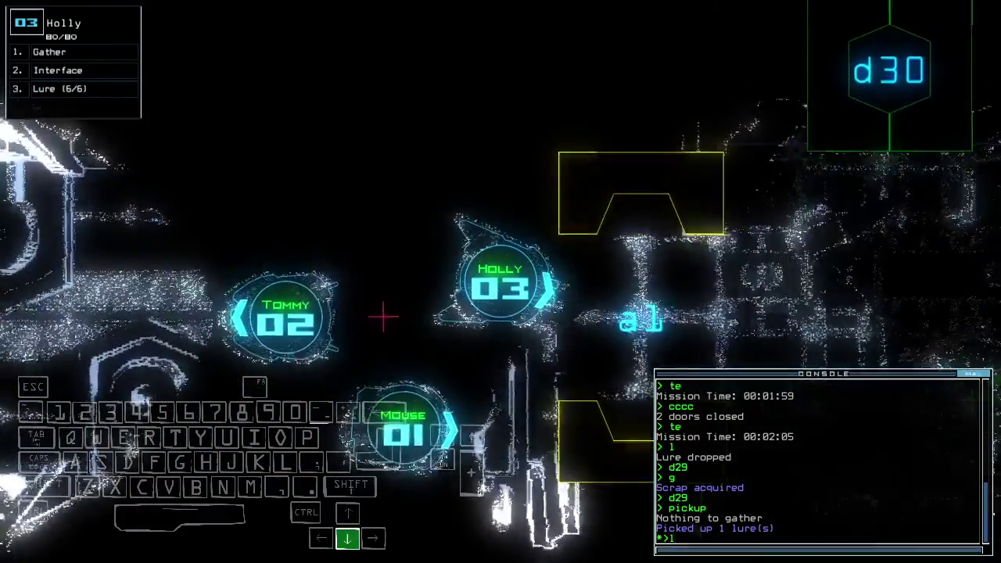
text(l)
key(Return)
key(Tab)
text(dd)
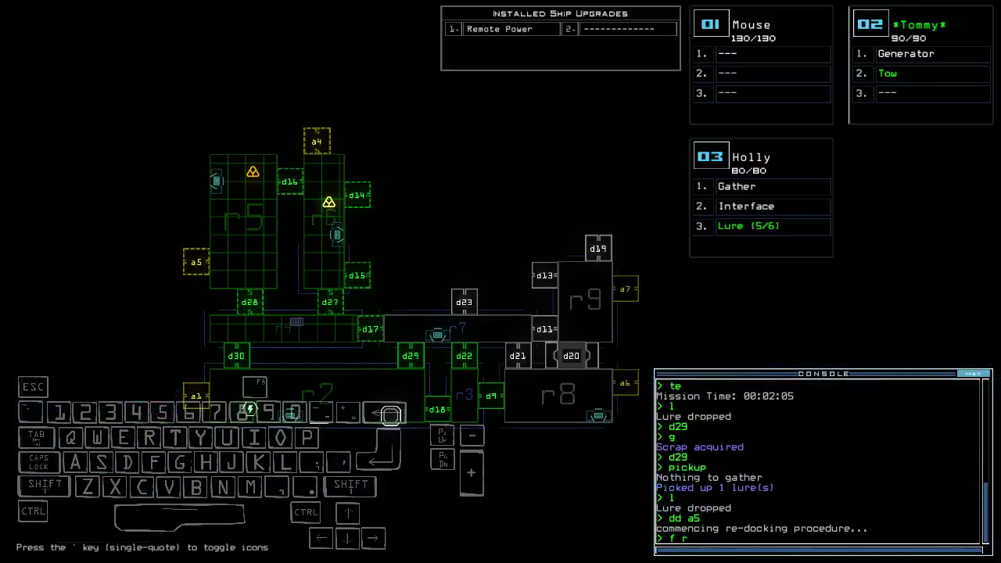
text(4)
Submit the room r4 command, open room r1's doors and gather scrap with drone 3.
key(Return)
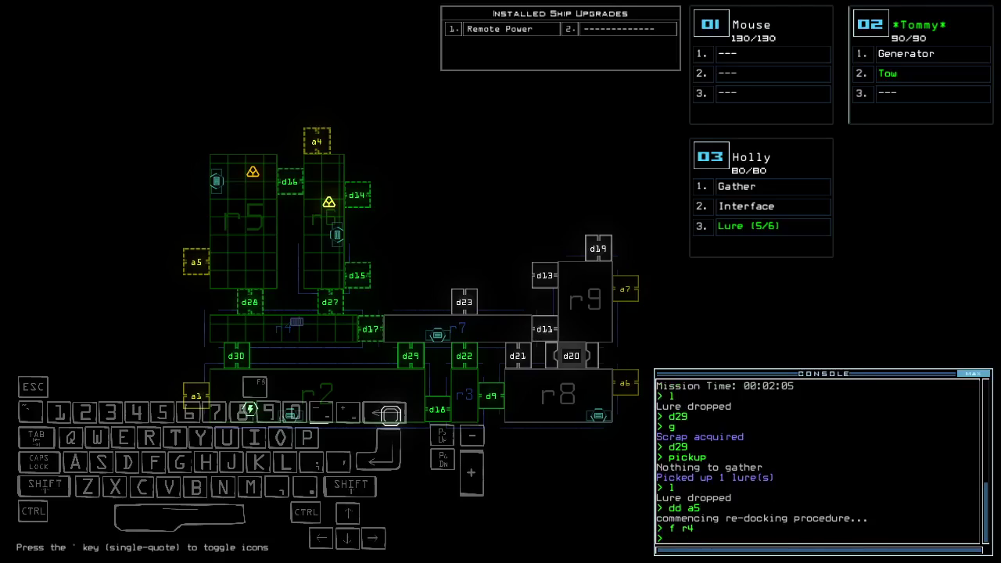
key(Up)
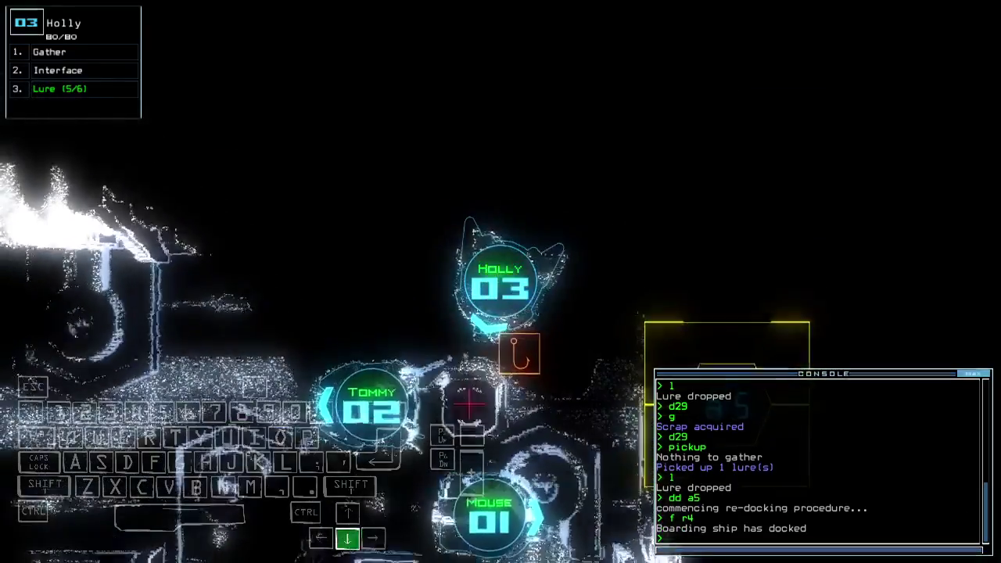
text(arr)
key(Return)
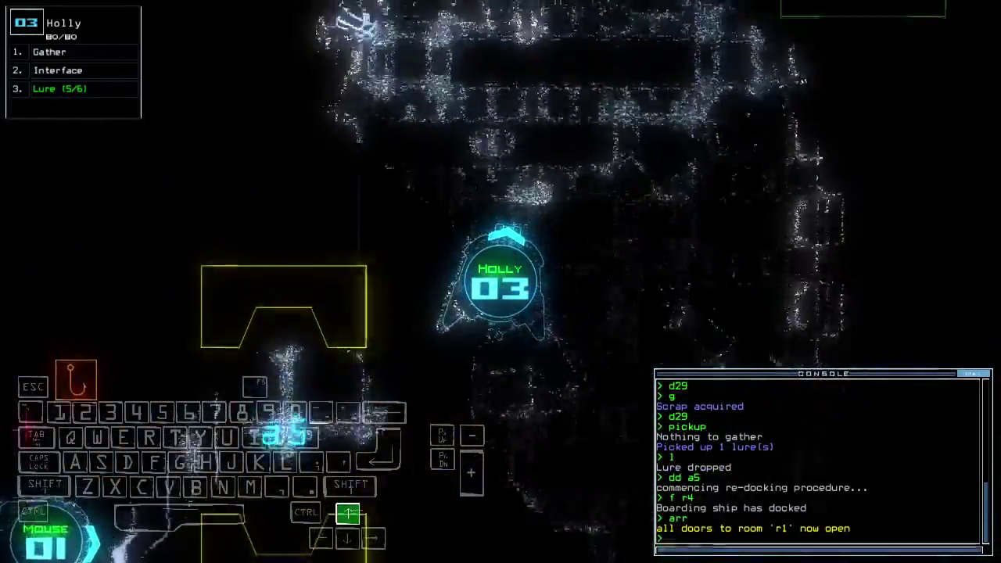
text(g)
key(Return)
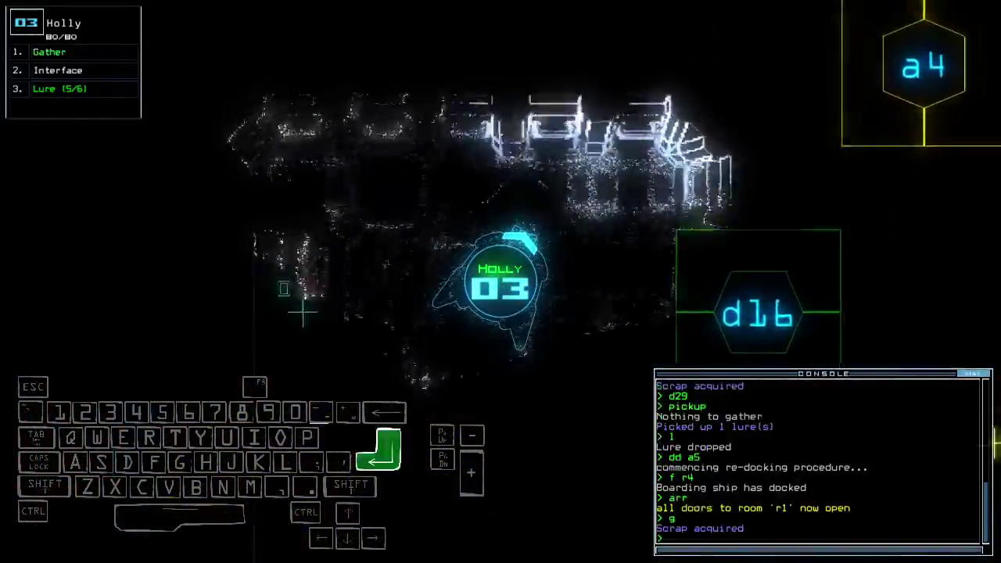
text(d16)
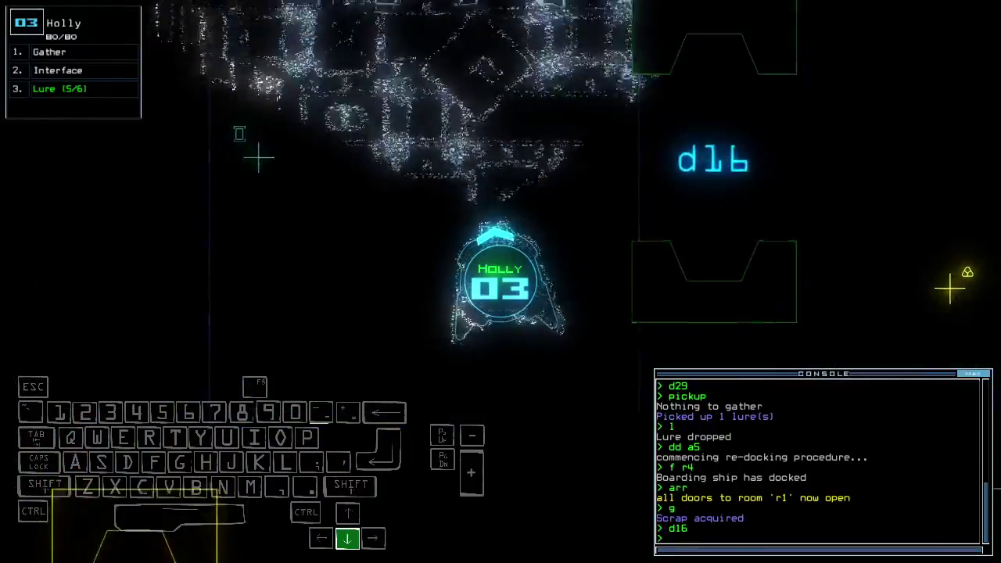
Open door d16, drive drone 3 back to the ship, close the doors and pick up the lure.
key(Return)
key(Up)
key(Right)
key(Down)
key(Left)
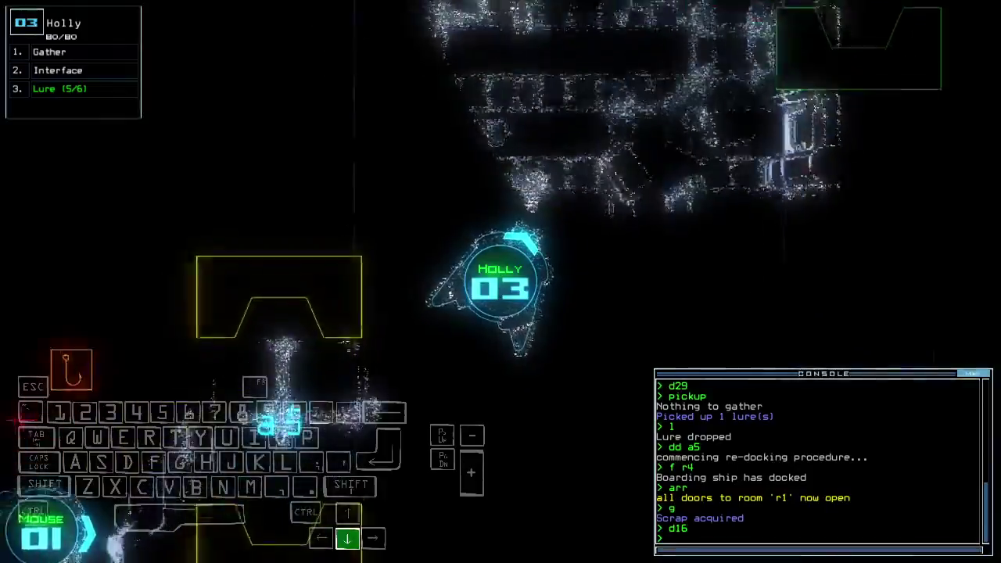
text(vv)
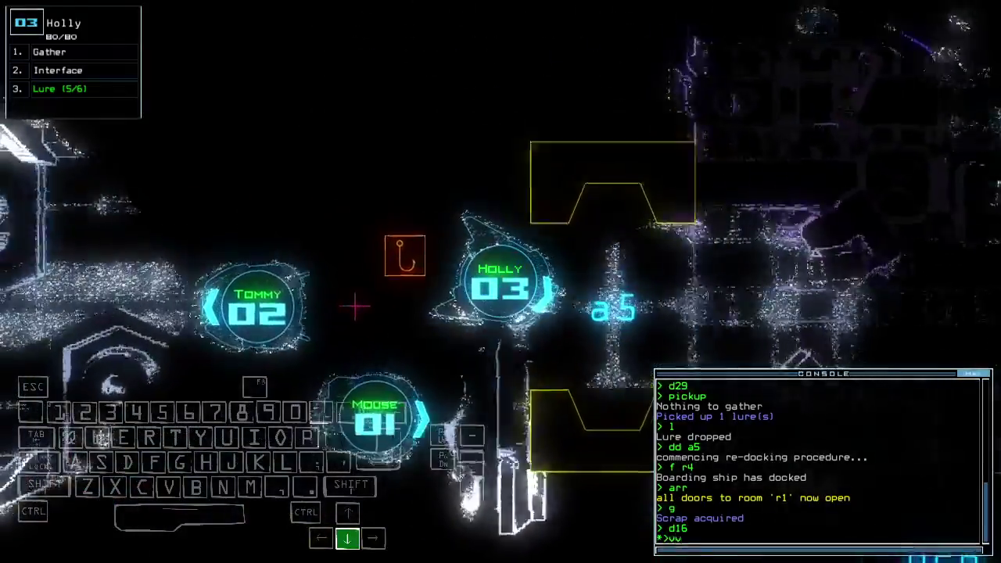
key(Return)
text(pickup)
key(Return)
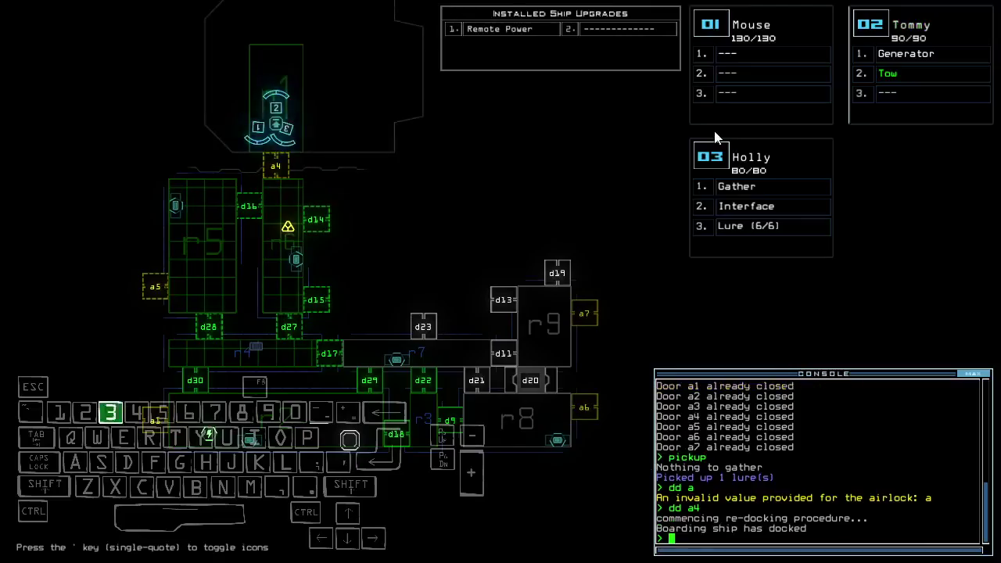
text(l)
At airlock a4, drop a lure, gather scrap and list room r6's items.
key(Return)
text(arr)
key(Return)
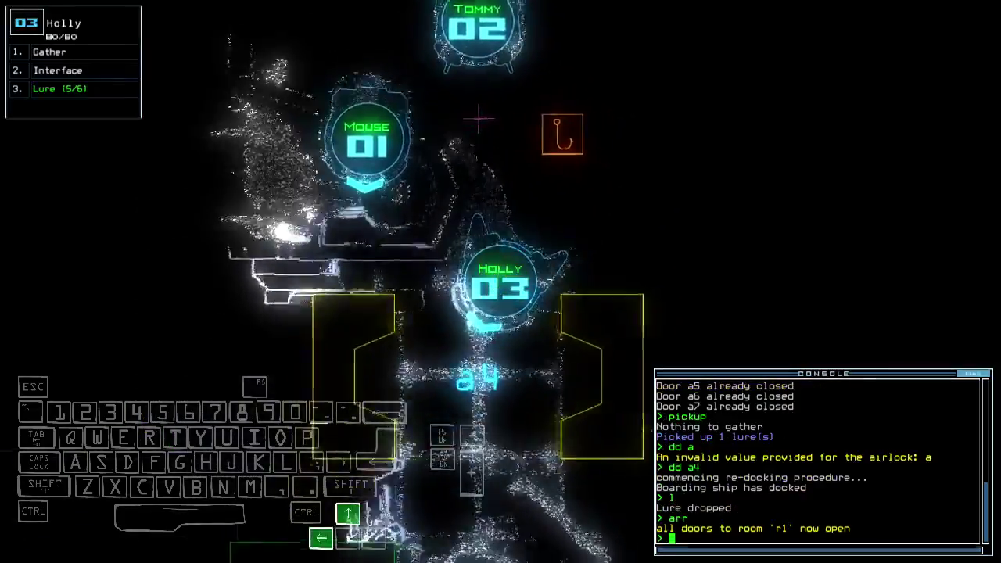
key(Right)
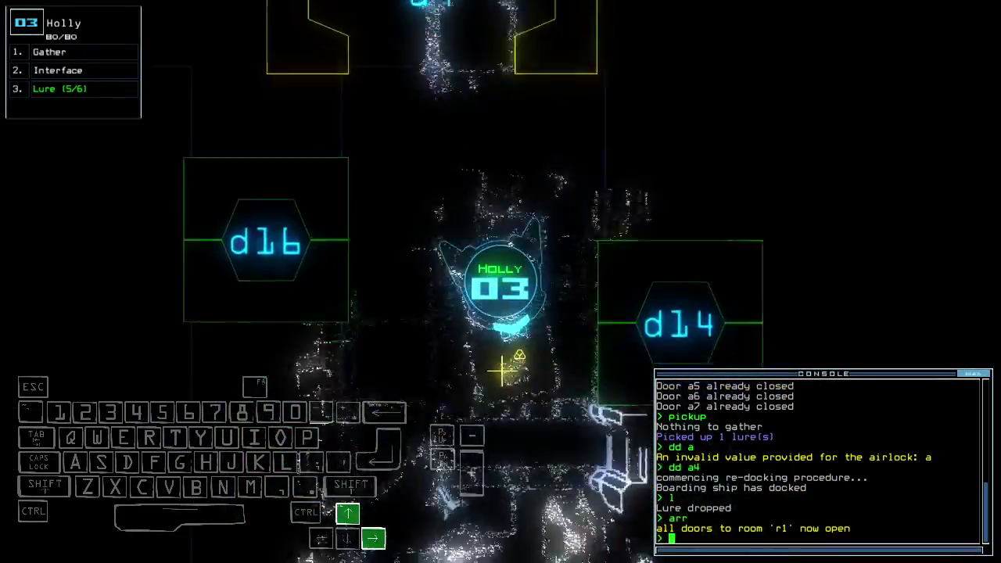
text(g)
key(Return)
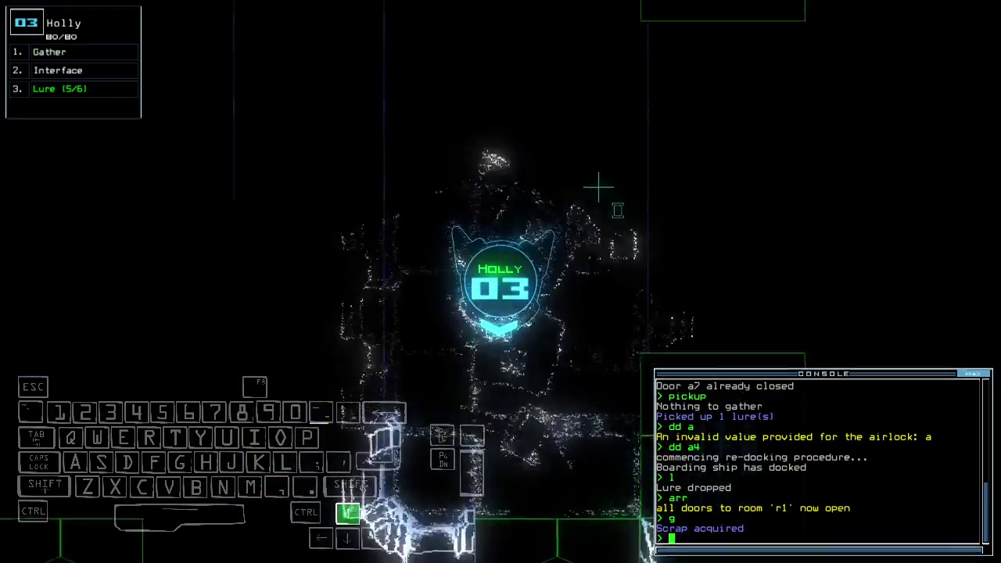
text(i)
key(Return)
text(xx r6)
Cycle room r6's doors, drop a lure, pass door d14 and recover the lure (5 of 6).
key(Return)
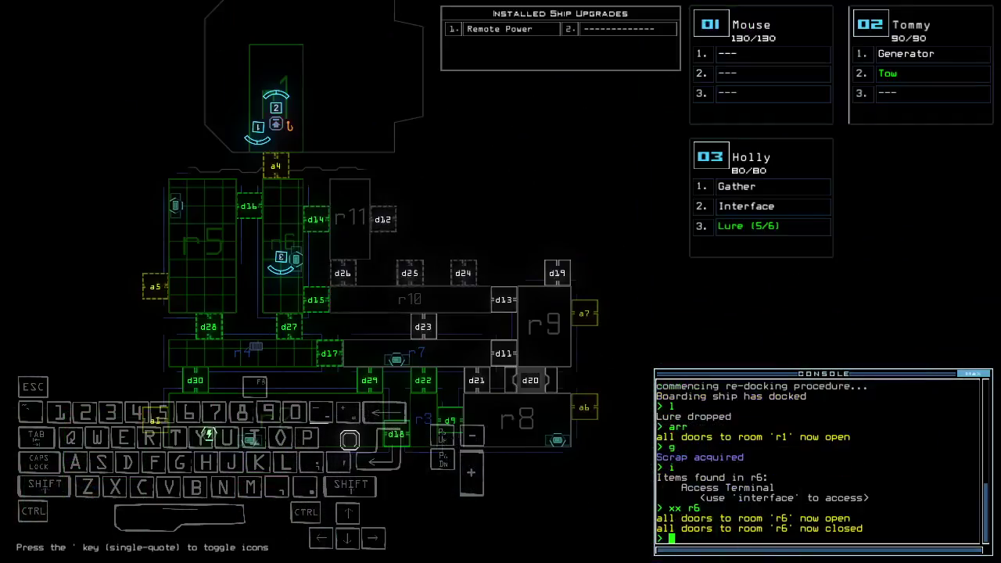
text(l)
key(Return)
text(d14)
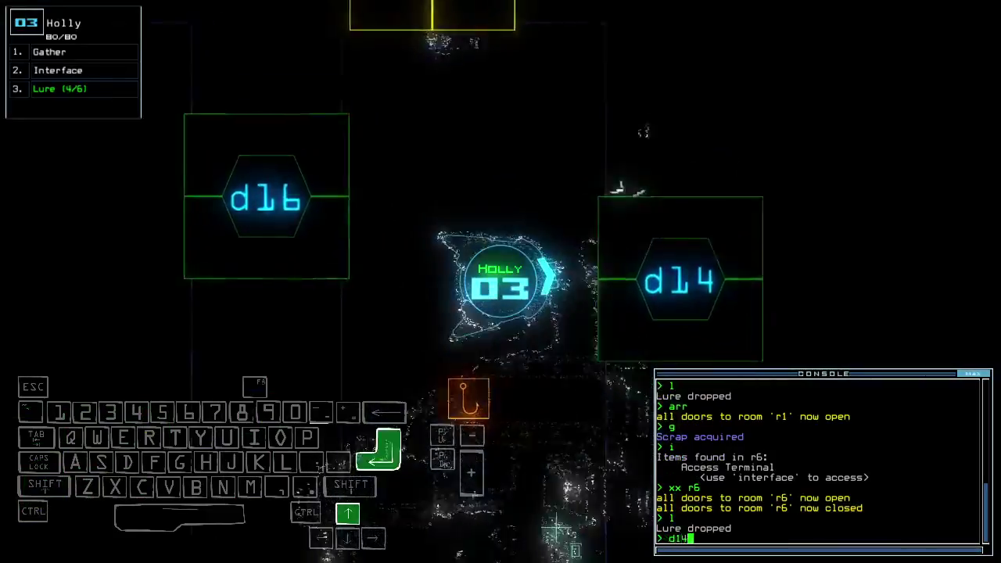
key(Return)
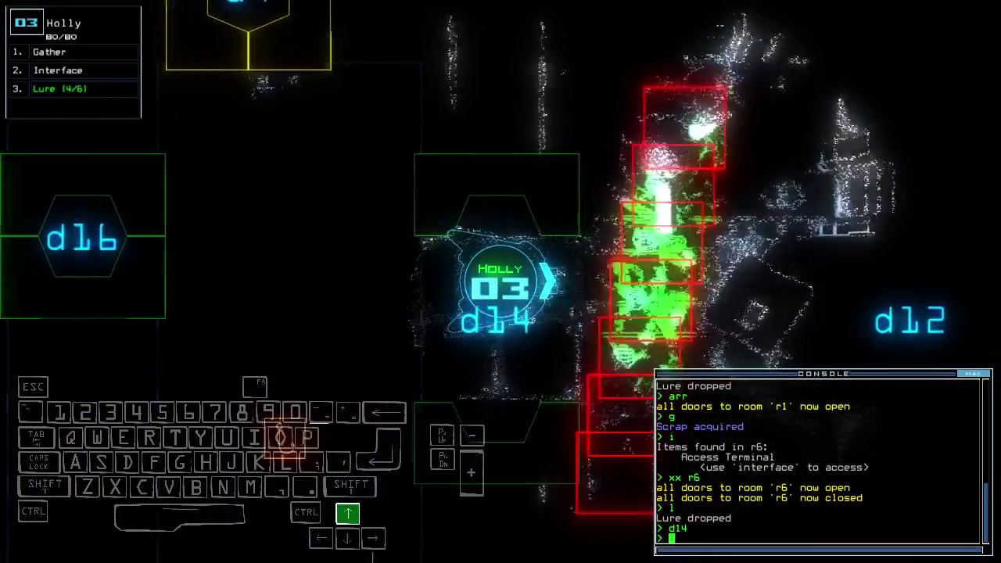
key(space)
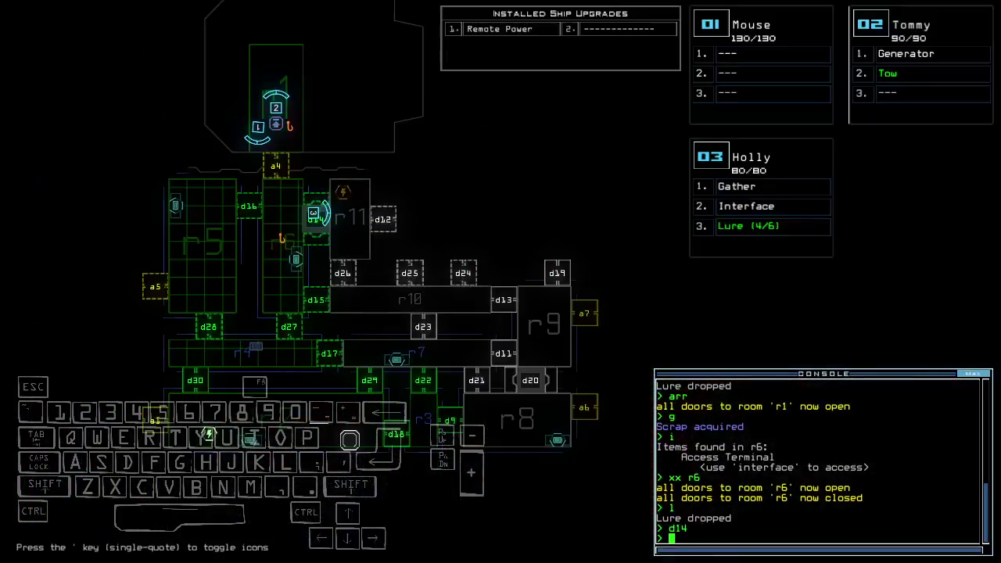
key(space)
text(pickup)
key(Return)
key(space)
text(dd)
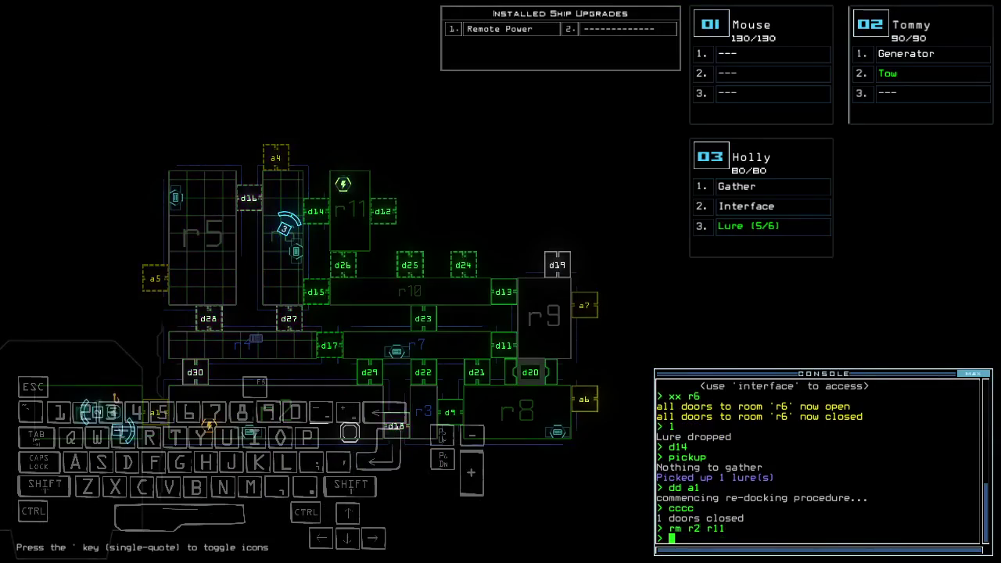
text(arr)
Open r1's doors, stop drone 2 towing, toggle the generator and run drone 3's scan.
key(Return)
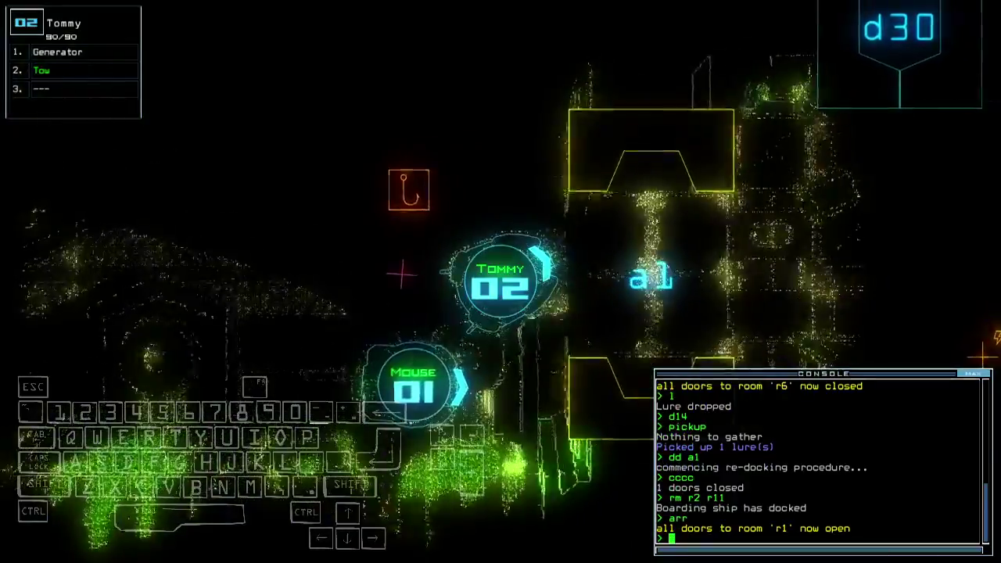
text(tow)
key(Return)
key(Up)
text(ge)
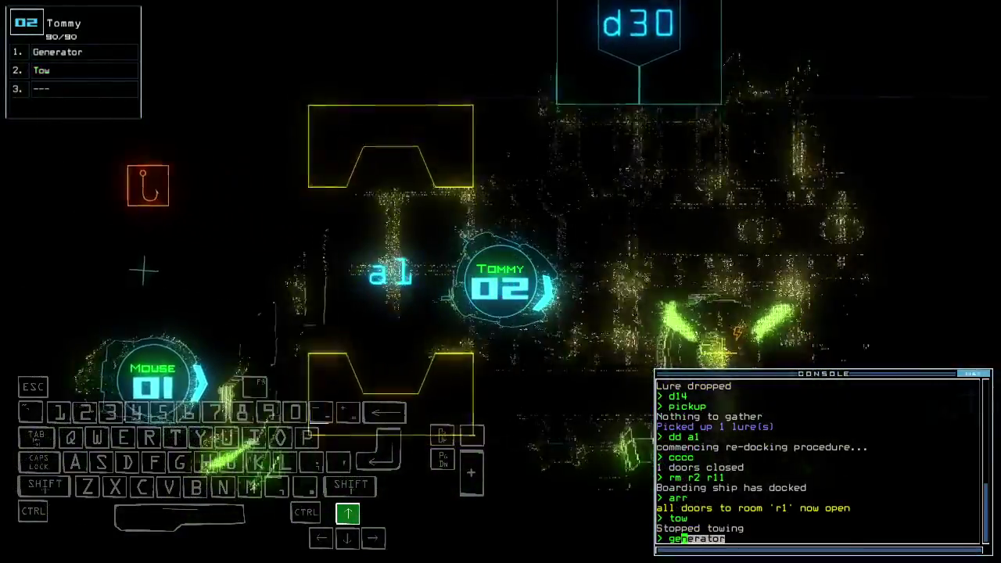
key(Return)
text(interface survey)
key(Return)
Steer Holly past door d26 through the corridor and collect the scrap there.
key(3)
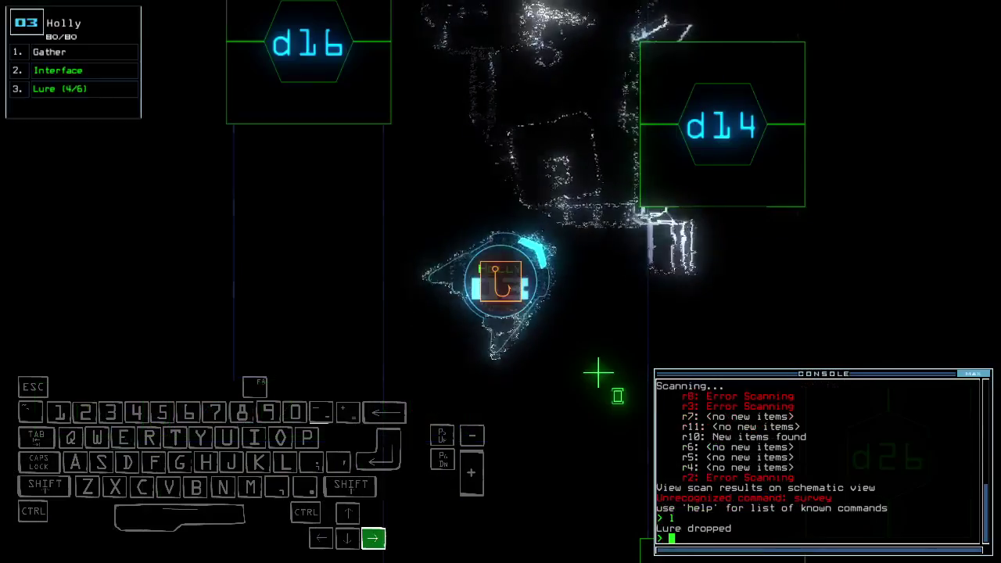
key(Left)
text(d15)
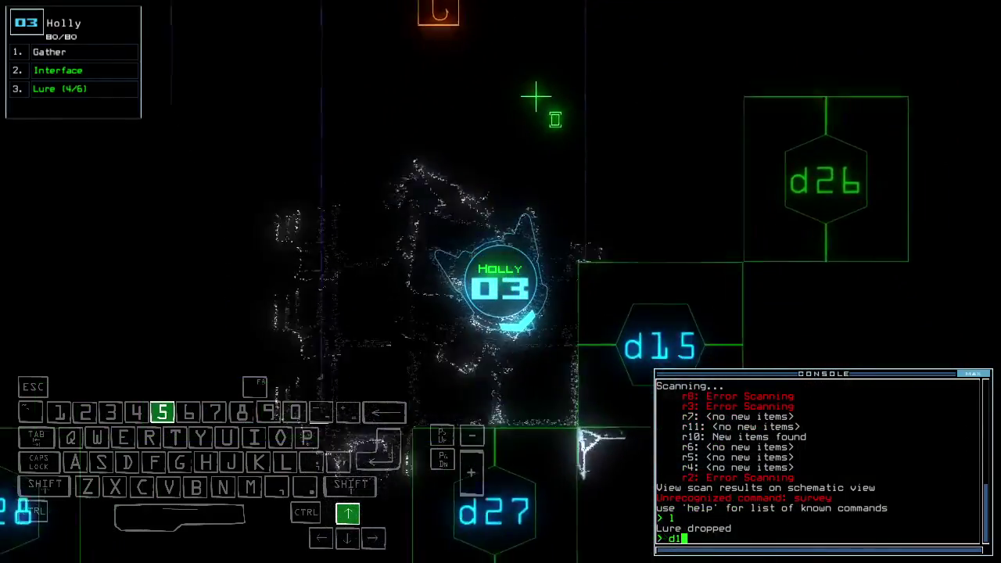
key(Return)
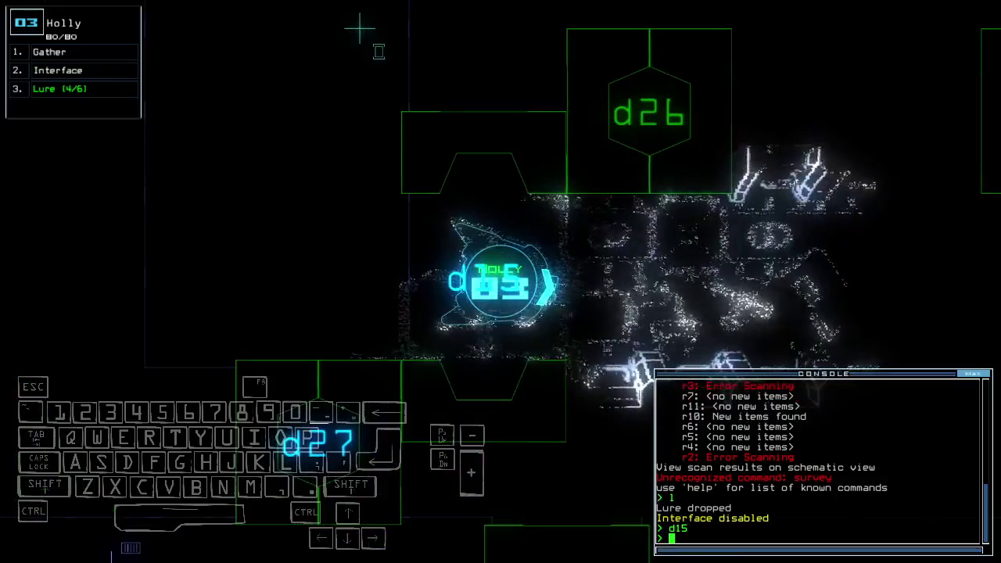
key(Right)
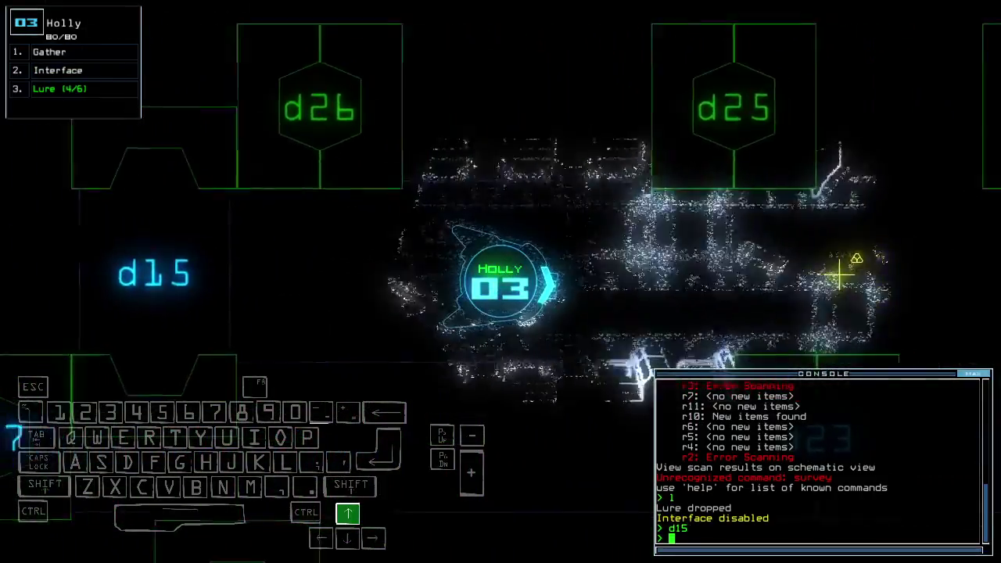
key(Up)
text(g)
key(Return)
Cycle room r10's doors, open door d15 and send Tommy back toward r1.
key(Tab)
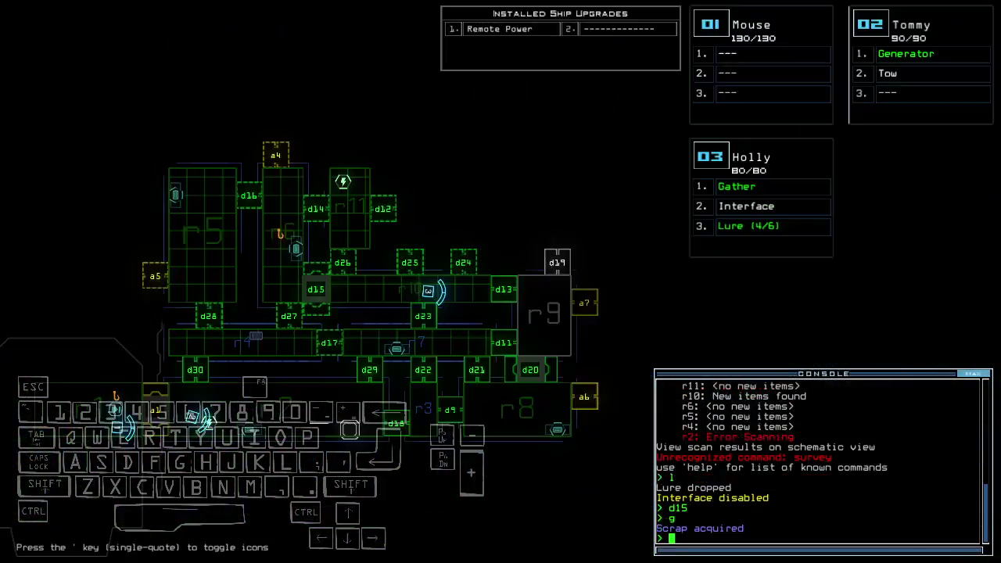
key(Tab)
key(Down)
text(xx r10)
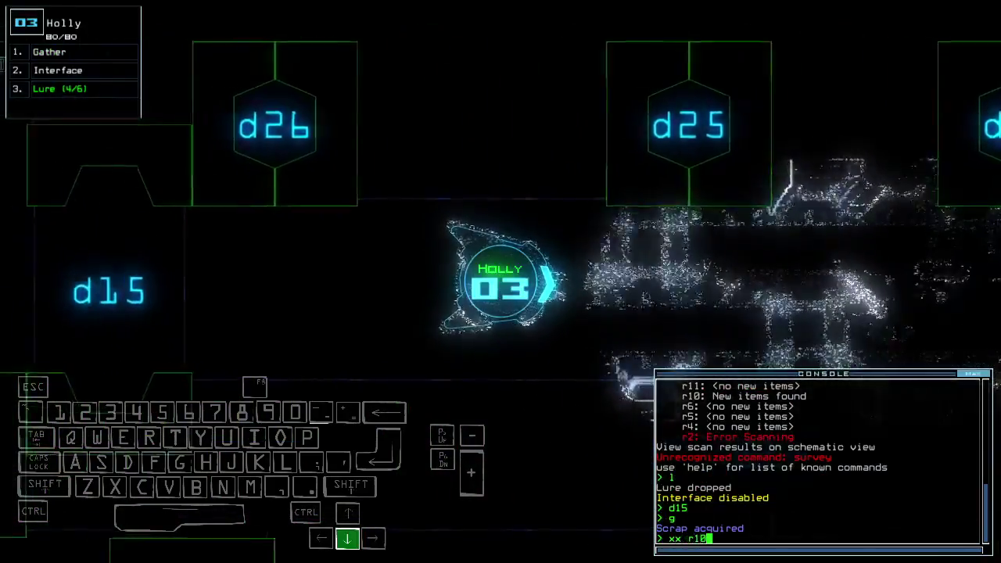
key(Return)
key(Tab)
key(Tab)
text(d15)
key(Return)
text(back 2)
key(Return)
key(Tab)
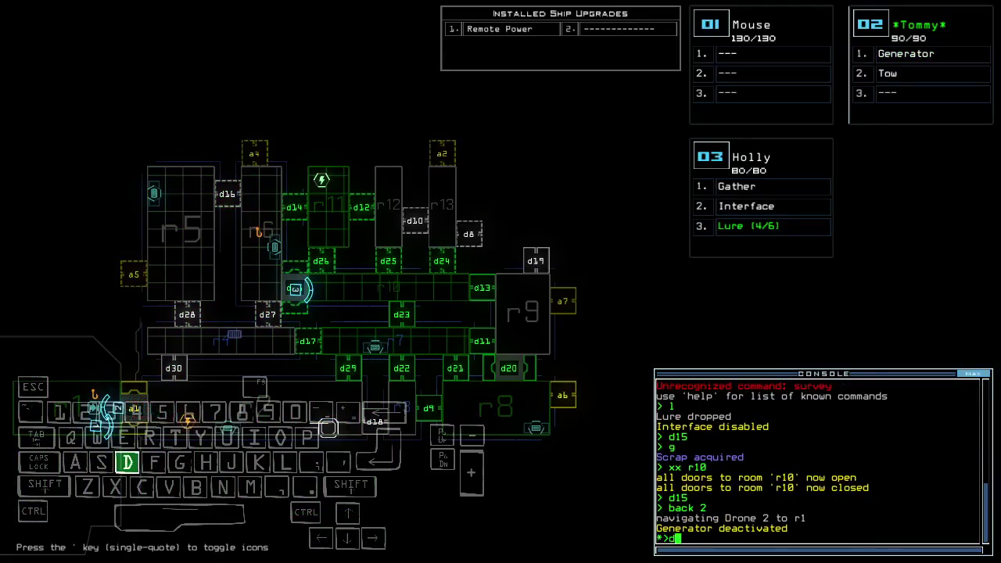
Have Holly pick up the dropped lure, bringing her to 5 of 6.
key(Tab)
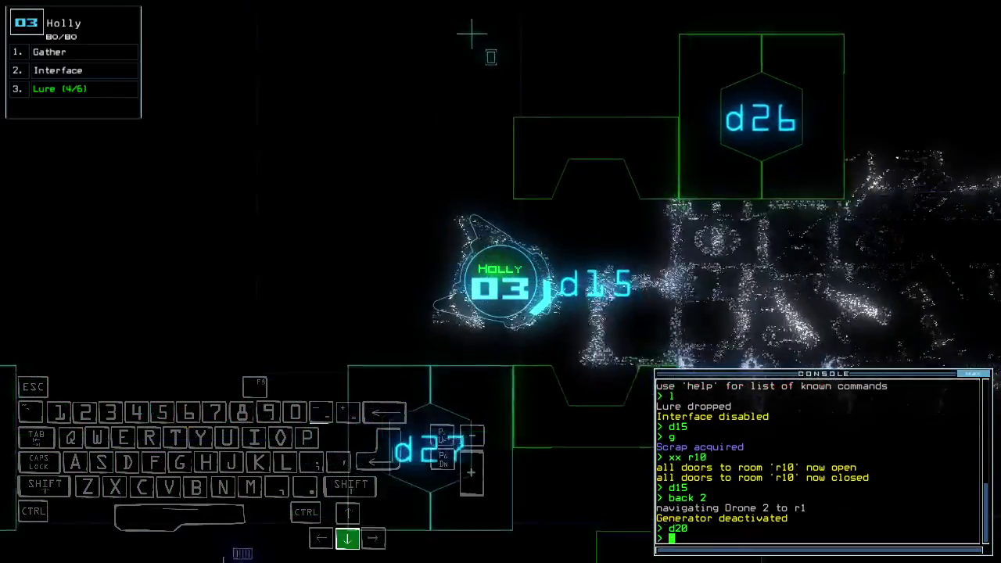
text(pickup)
key(Return)
key(Tab)
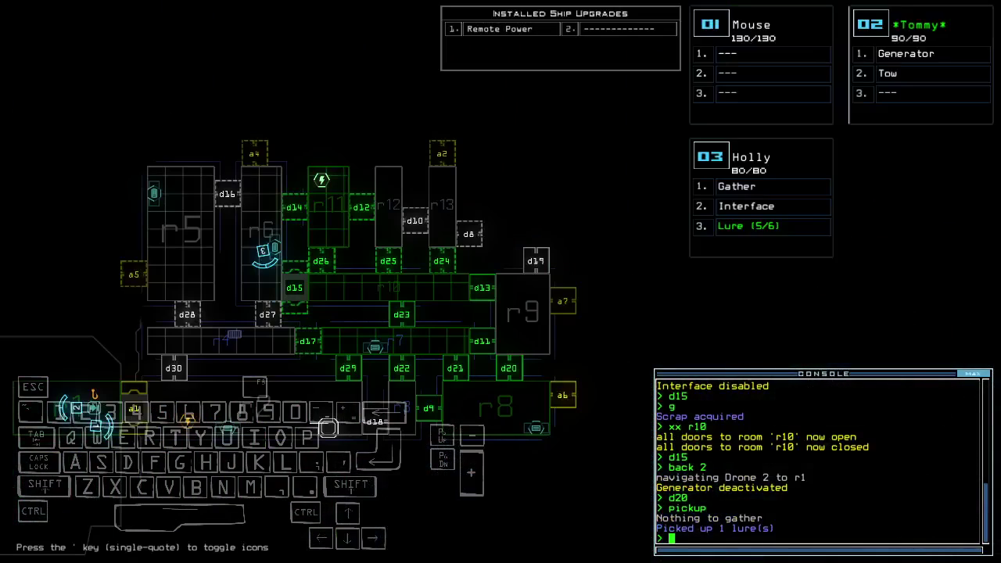
key(Tab)
key(Tab)
key(Tab)
key(Tab)
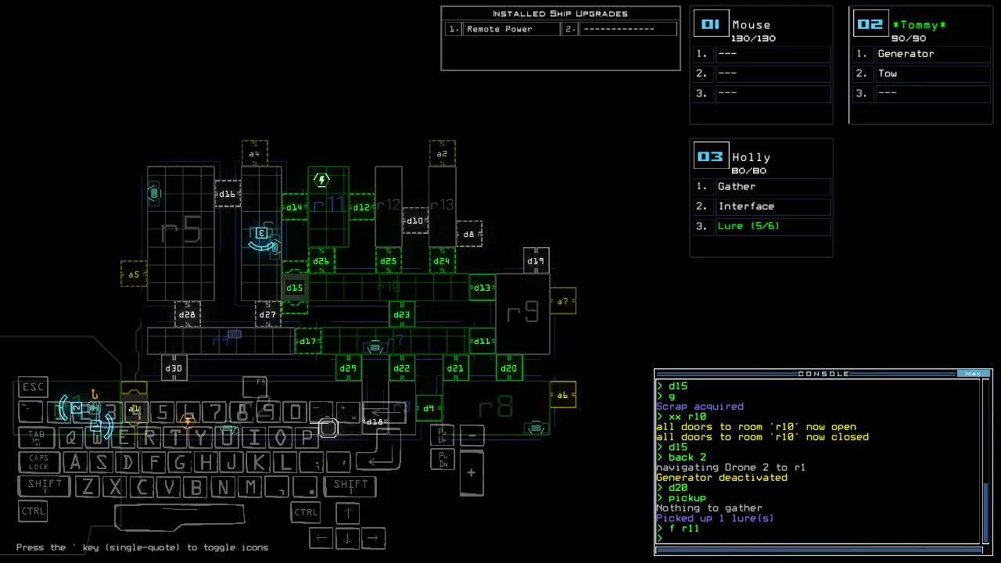
Move Holly toward the corridor doors and close the door nearest her.
key(Tab)
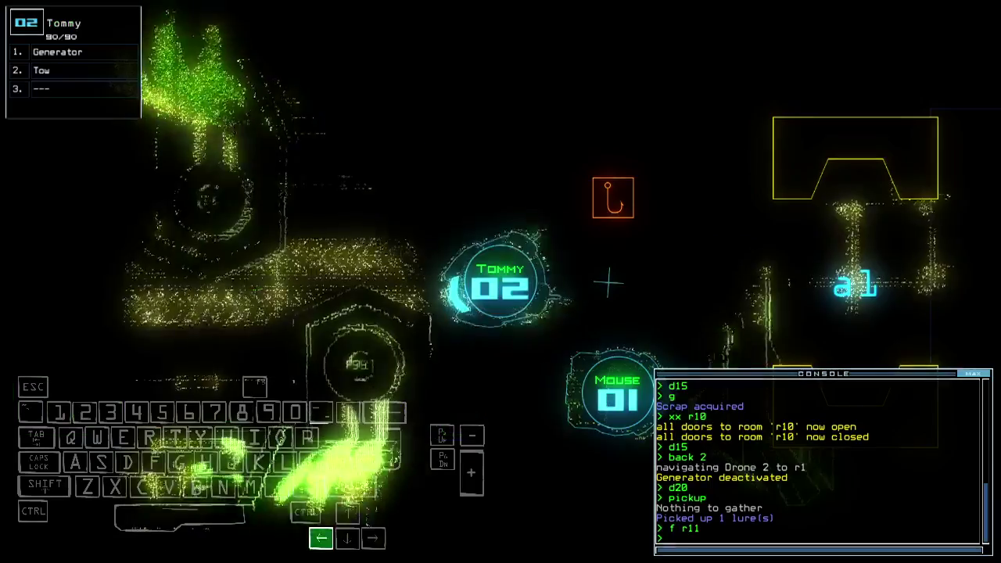
key(3)
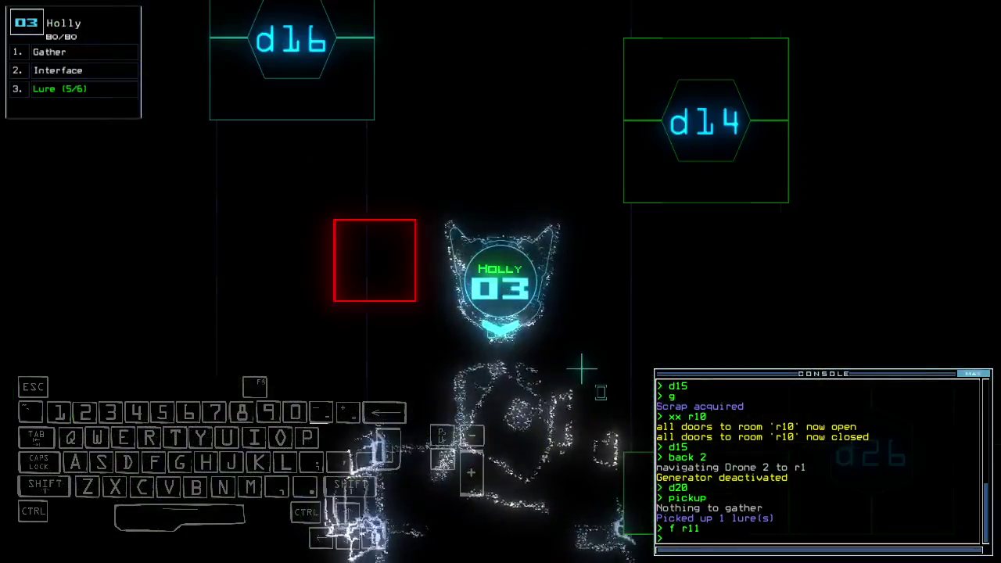
key(Up)
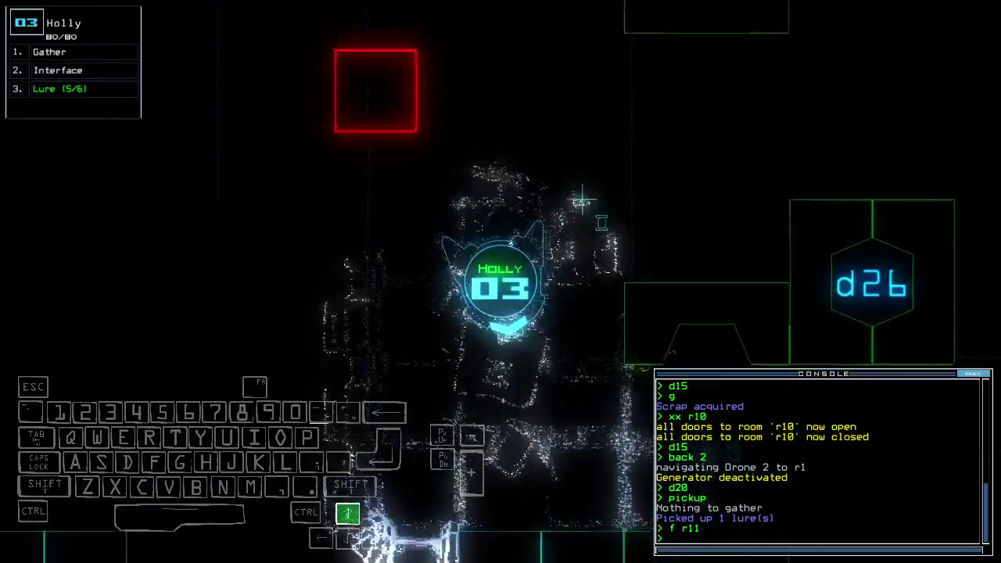
key(Left)
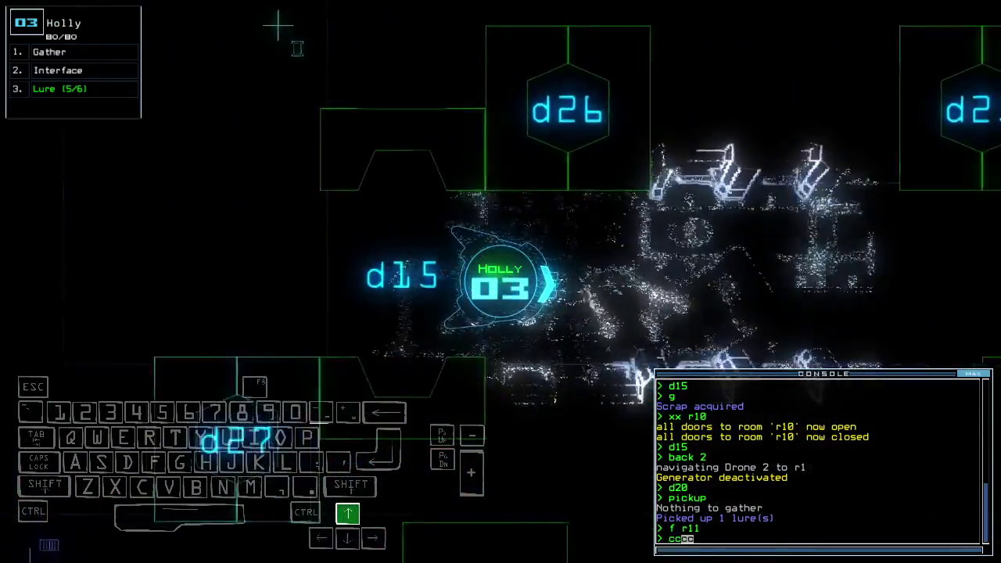
text(cccc)
key(Return)
key(space)
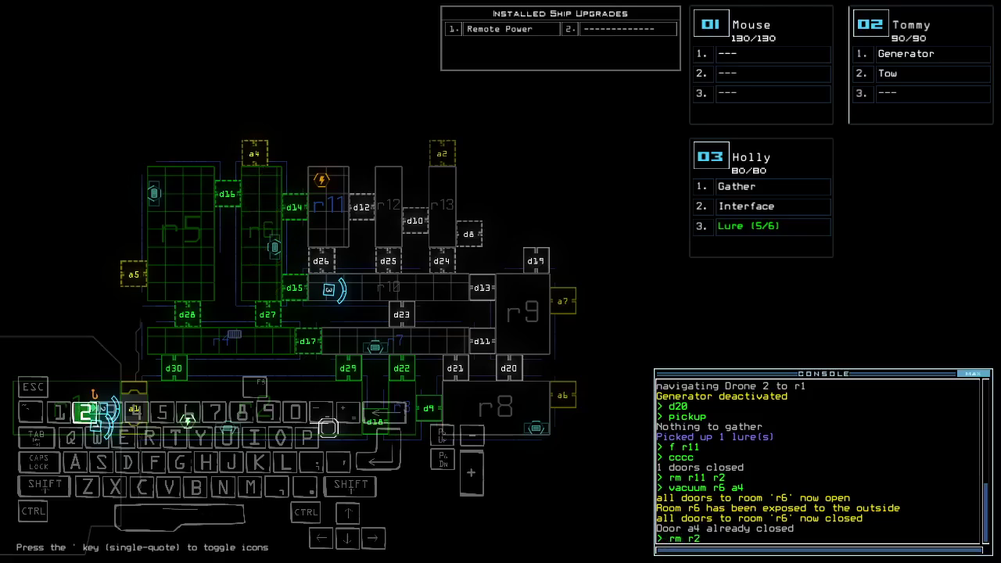
text(1)
Run the rm command for rooms r2 and r11 and have Holly drop a lure.
key(Return)
key(3)
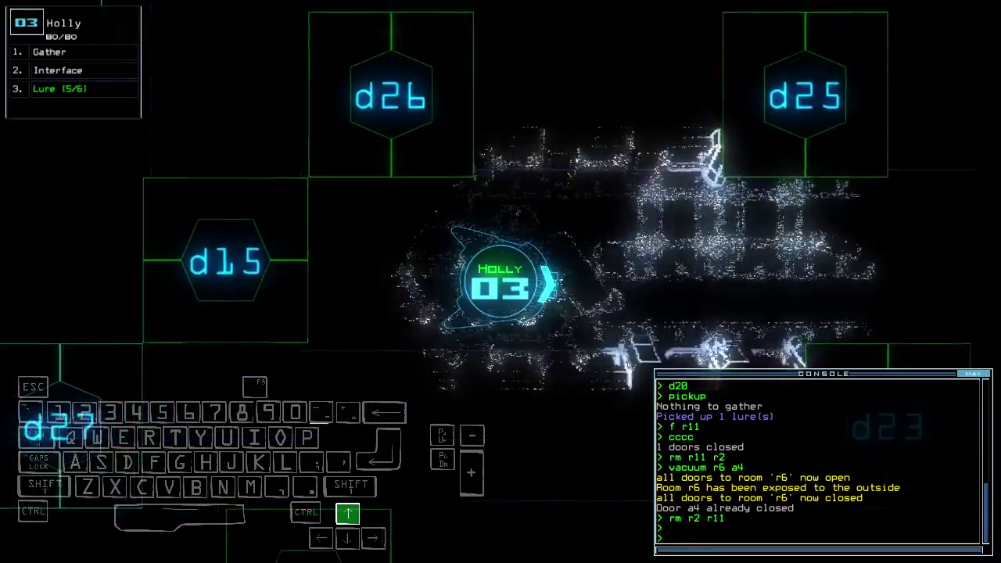
text(l)
key(Return)
text(d24)
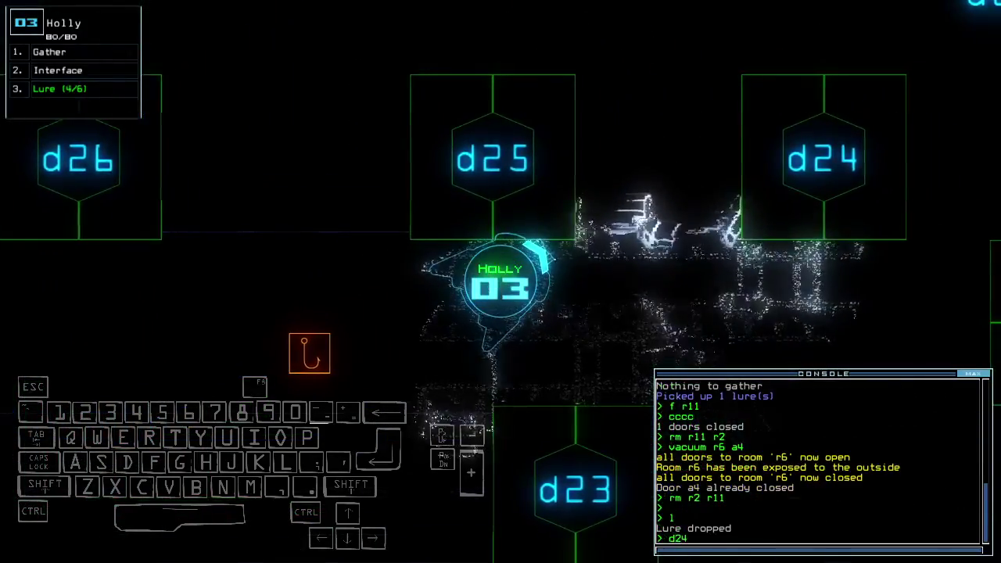
key(Down)
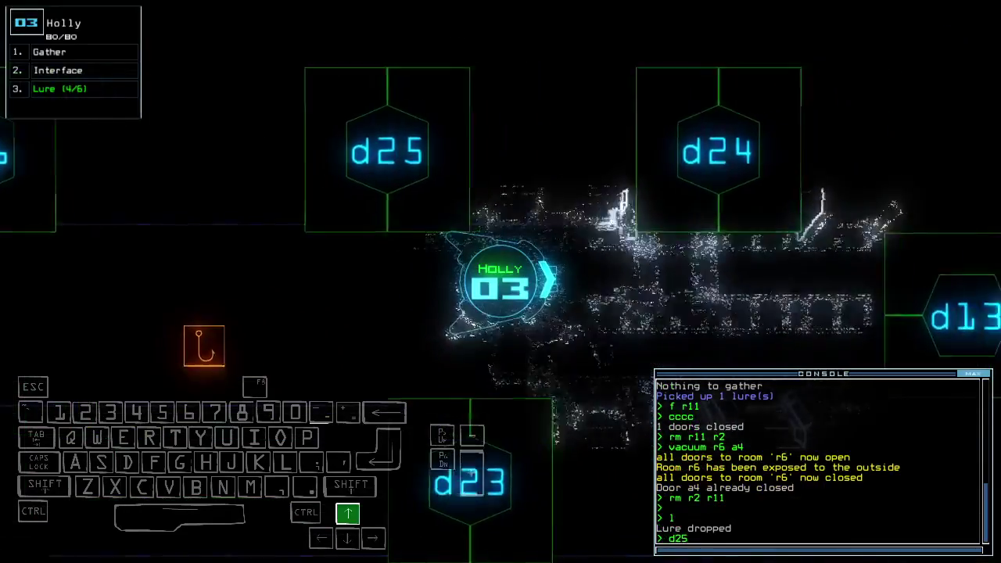
Move Holly through door d25 and close it behind her.
key(Left)
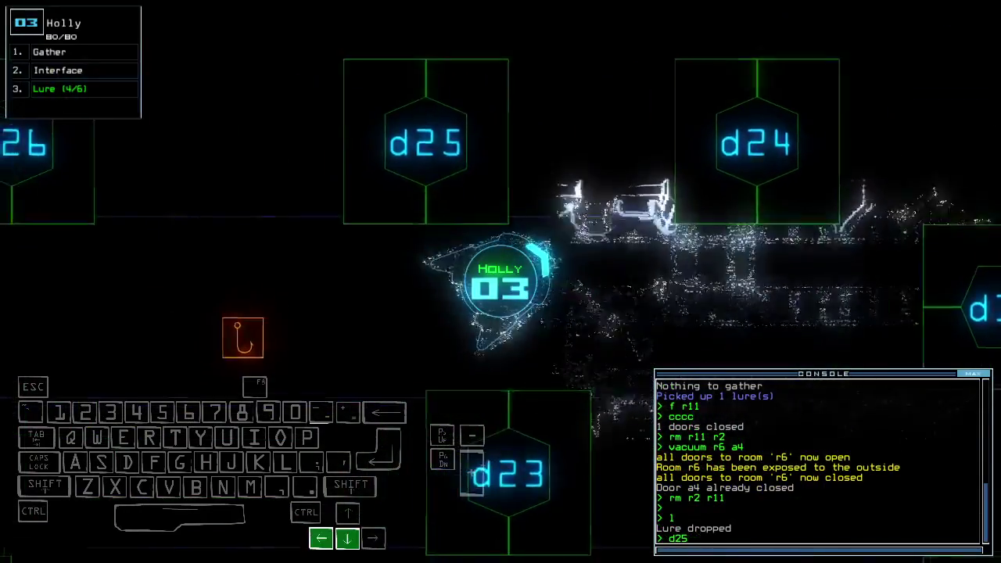
key(Return)
key(Up)
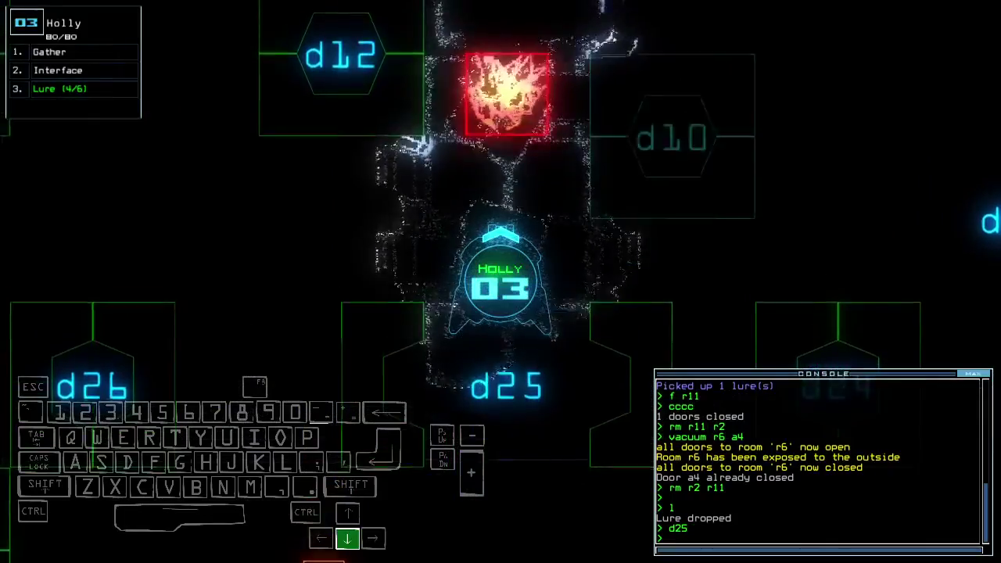
text(cccc)
key(Return)
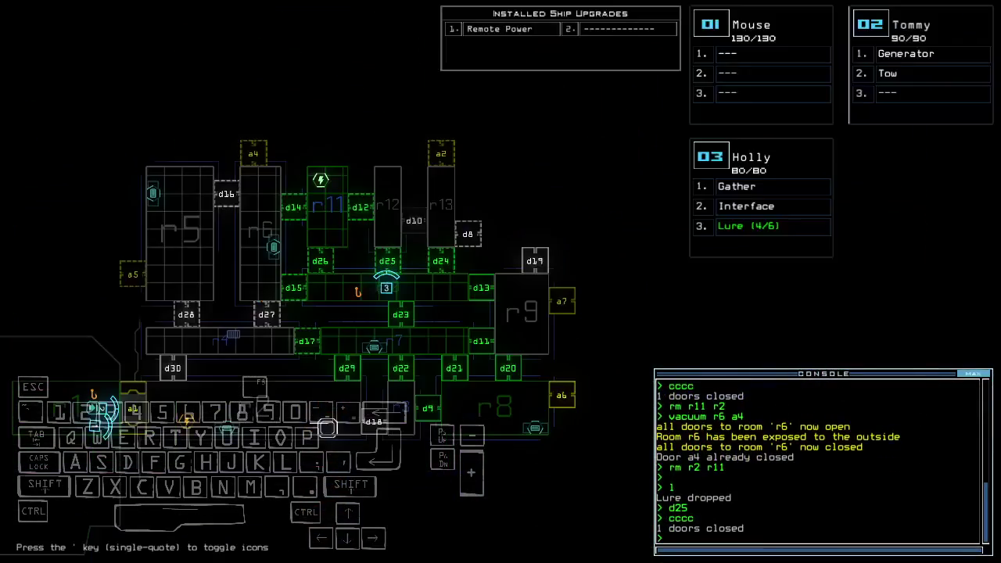
Have Holly pick the lure back up (5 of 6) and head back along the corridor.
key(Left)
text(pickup)
key(Return)
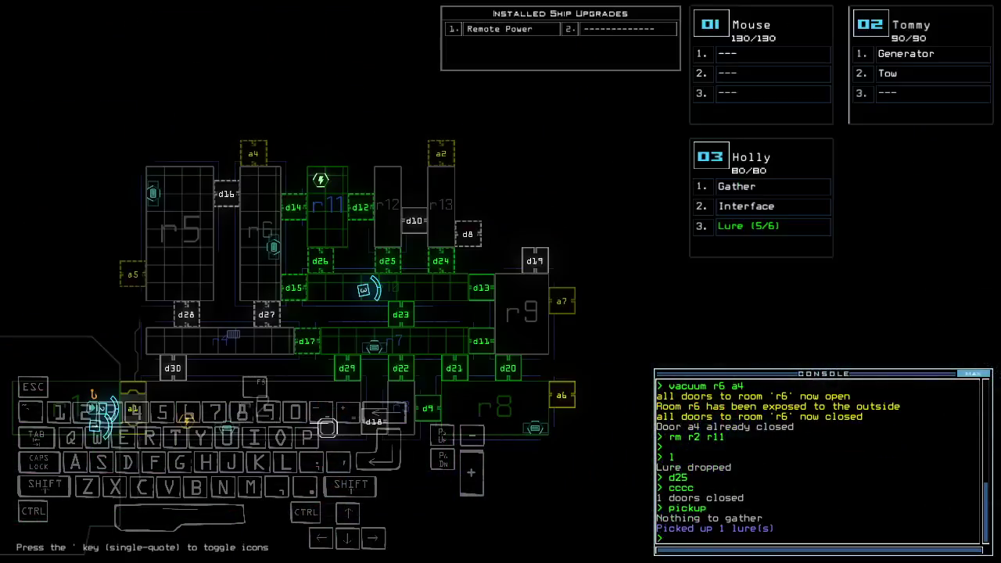
key(Left)
key(Down)
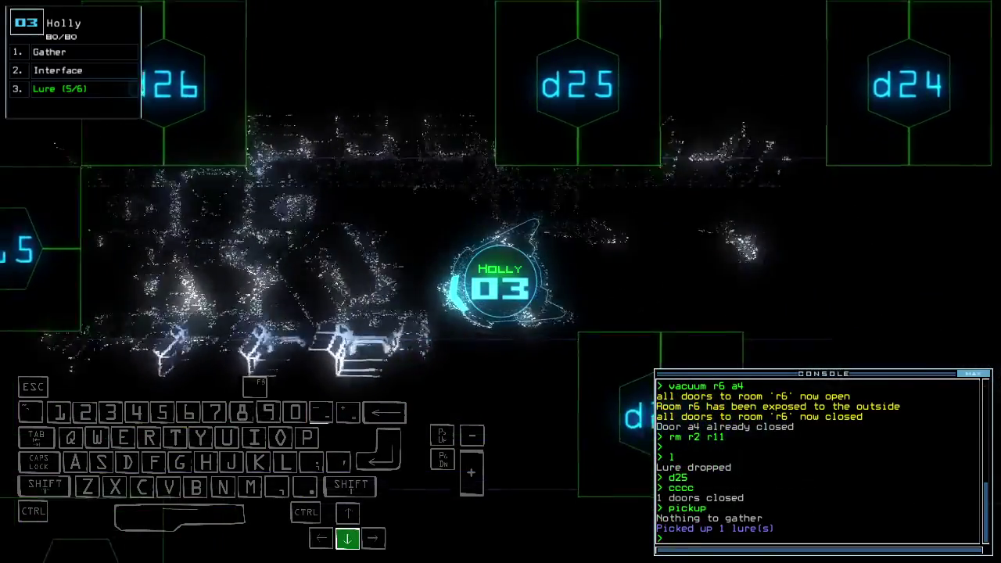
key(space)
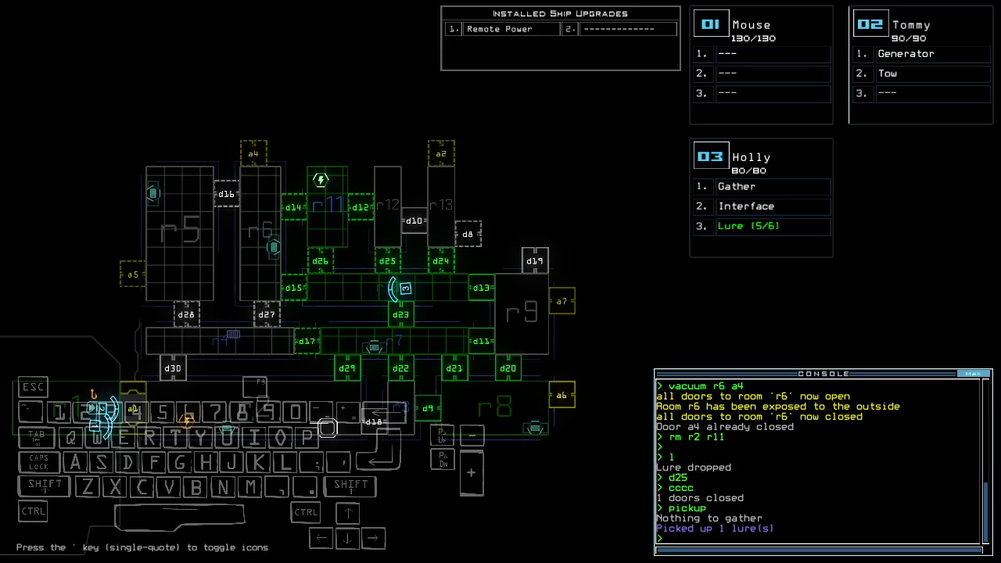
Open door d13 and have Holly drop a lure inside room r9.
key(3)
key(Up)
text(d13)
key(Return)
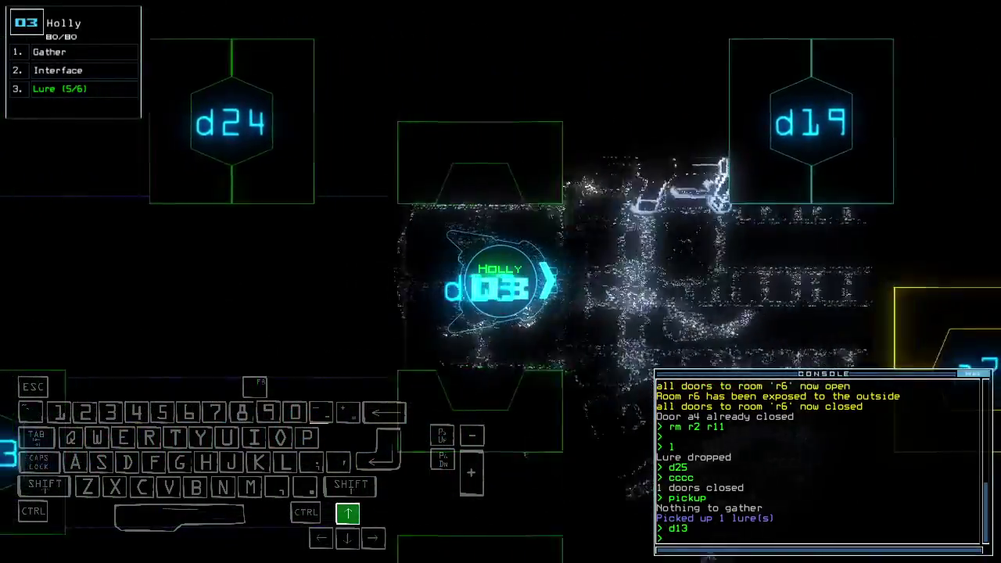
text(l)
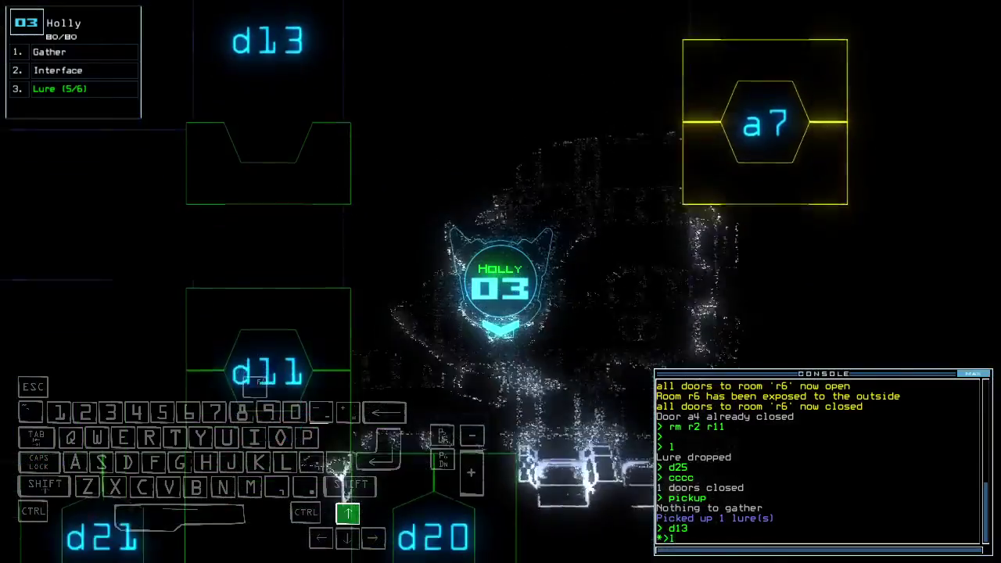
key(Return)
Have Holly pick the lure up again and drive back past door d13.
key(3)
key(Up)
key(Left)
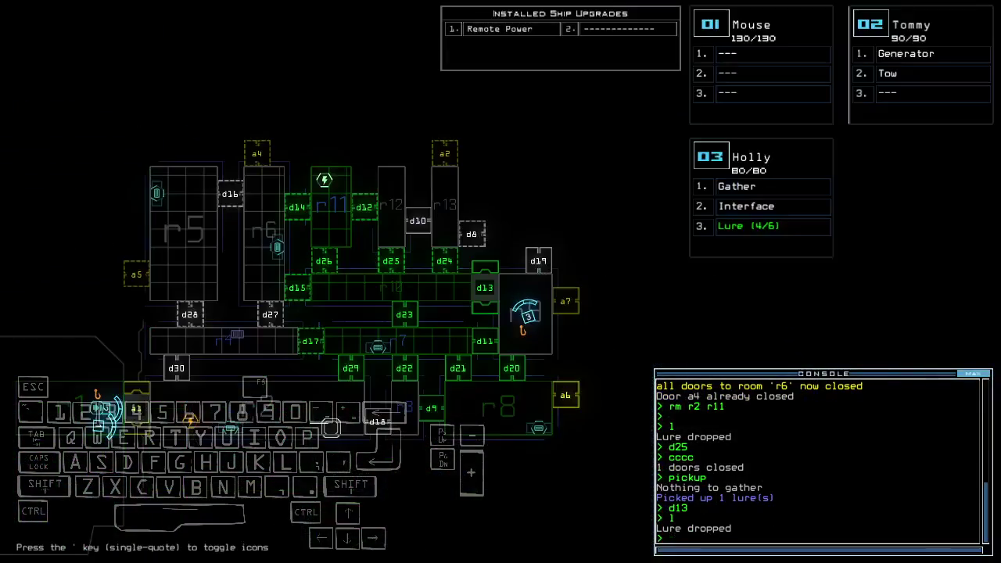
text(3pickup)
key(Return)
key(Up)
key(Left)
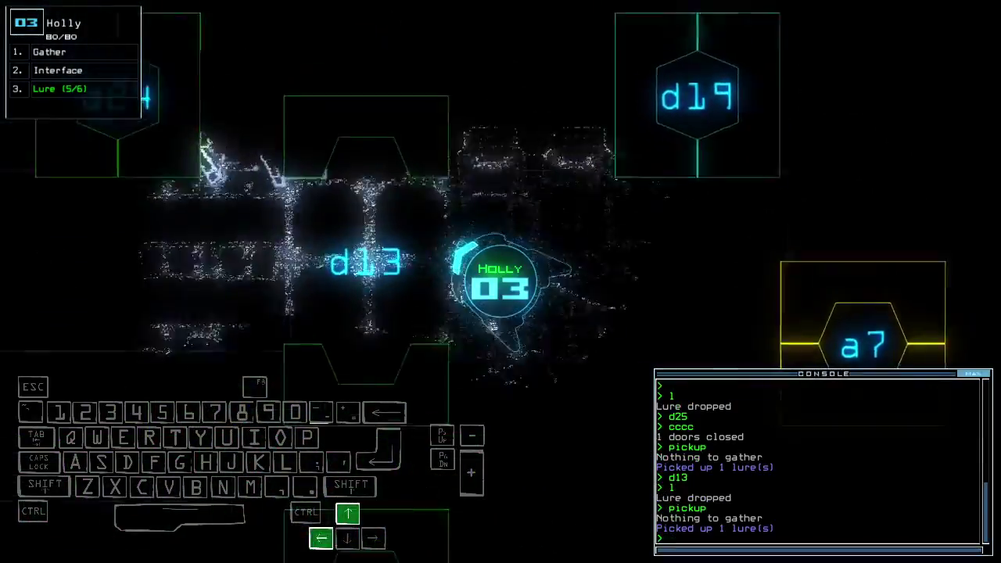
key(Up)
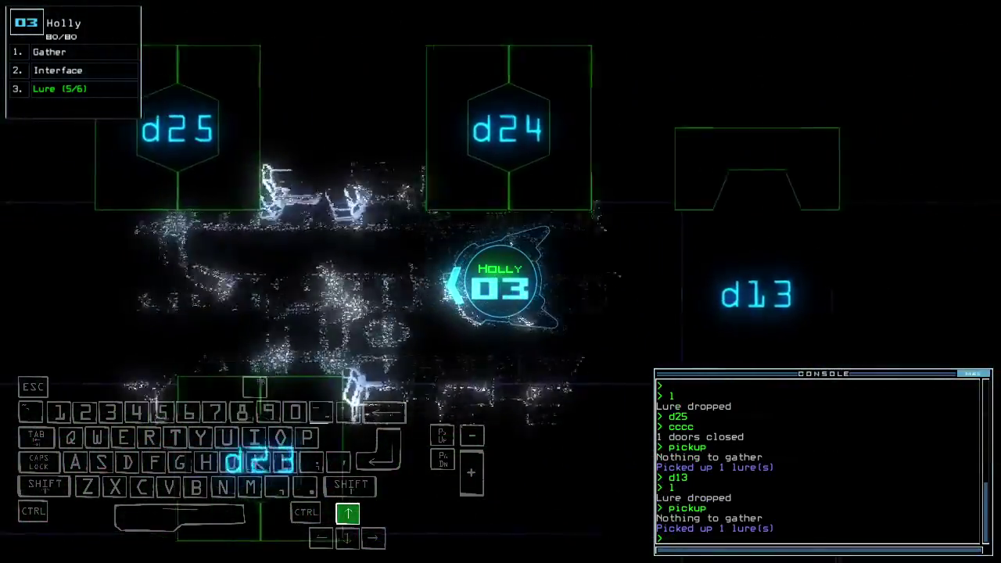
Open door d15 and have Holly drop a lure near it (4 of 6).
key(Tab)
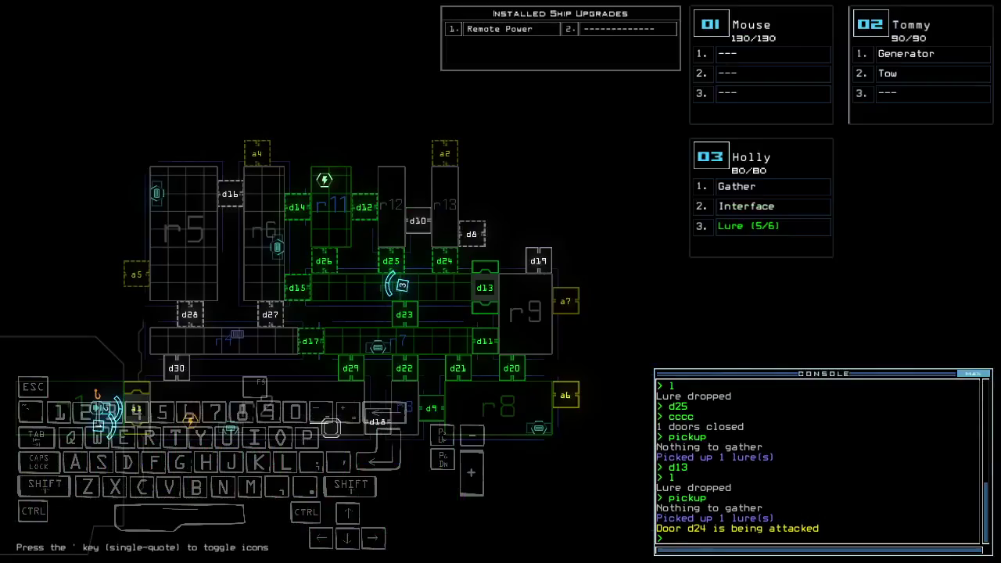
key(Tab)
key(Up)
text(d)
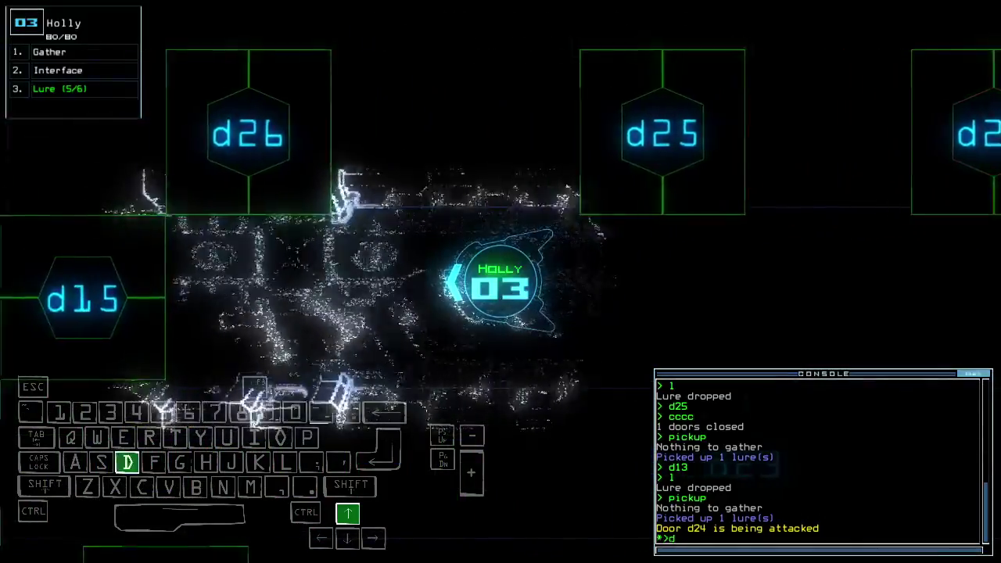
text(15)
key(Return)
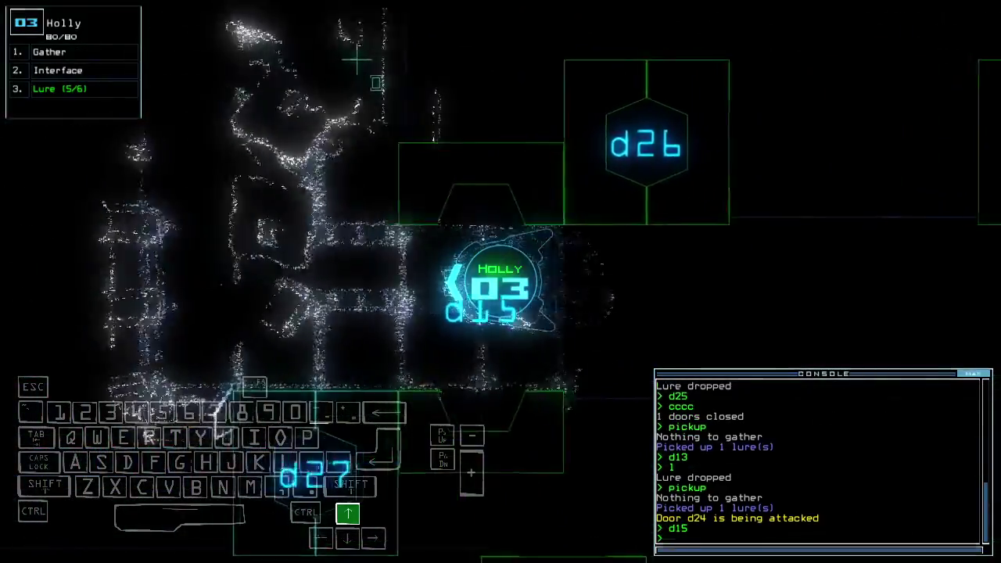
text(l)
key(Return)
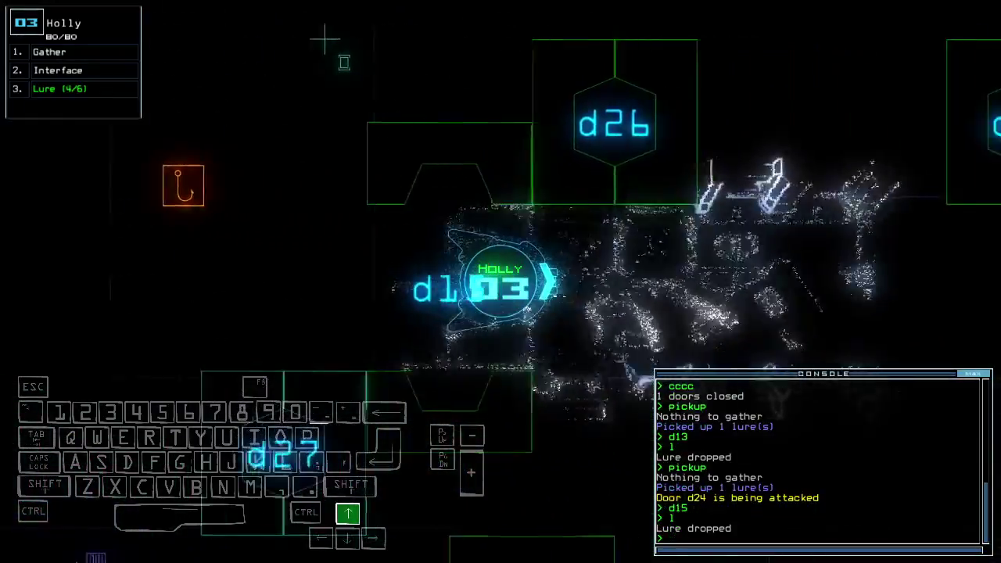
text(d25)
Toggle doors d25 and d13, then run f r6 to draw the attack into room r6.
key(Return)
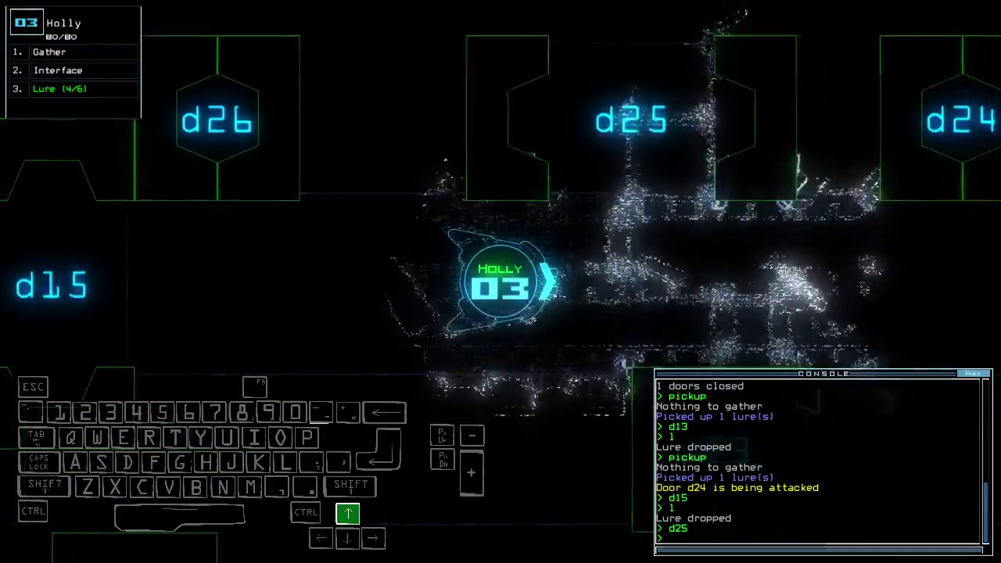
key(Left)
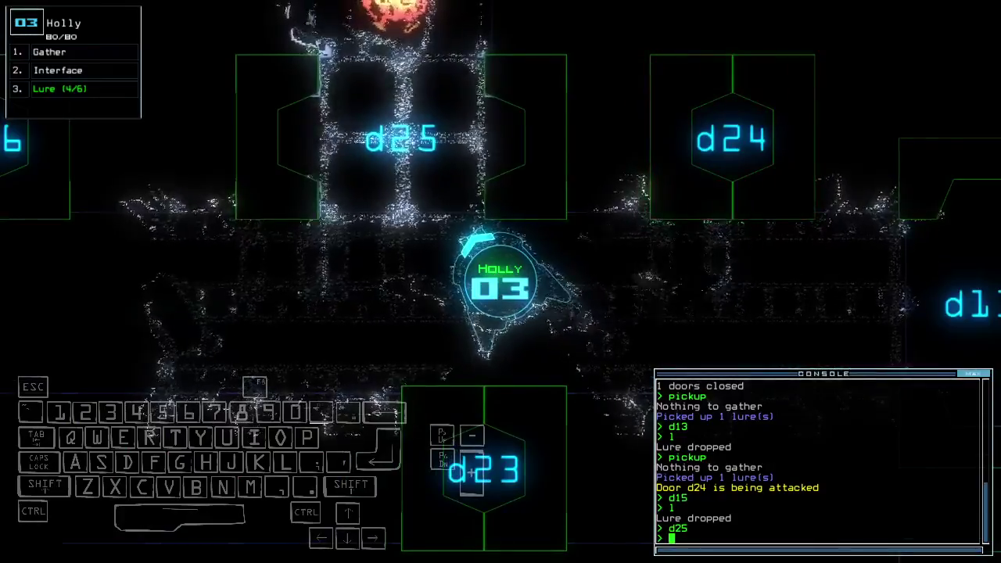
key(Down)
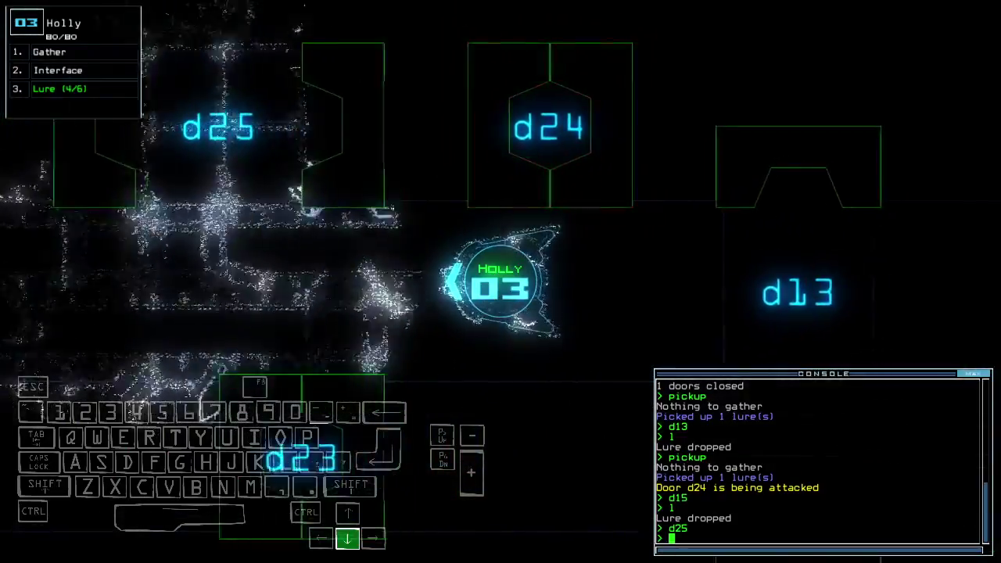
text(d13)
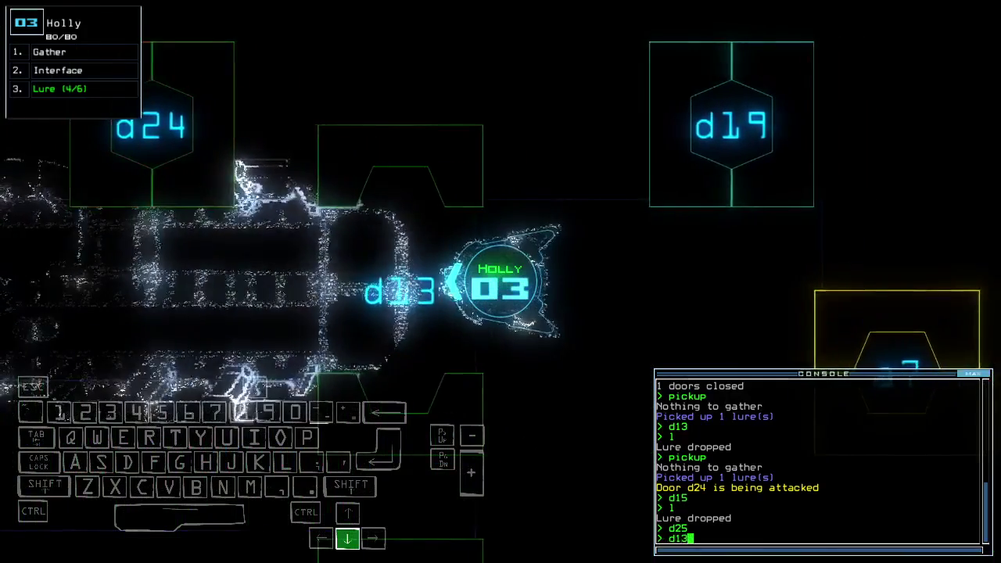
key(Return)
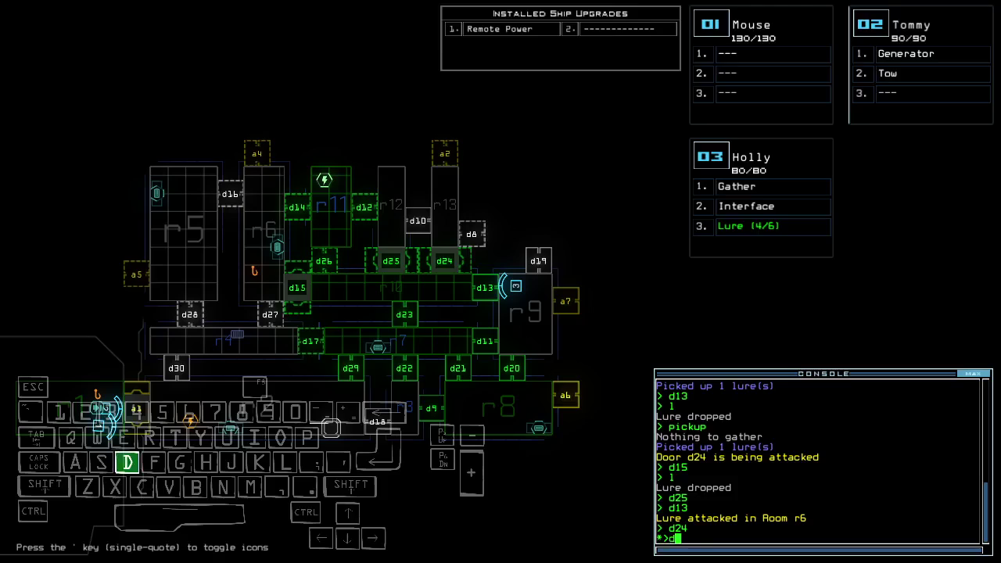
key(Tab)
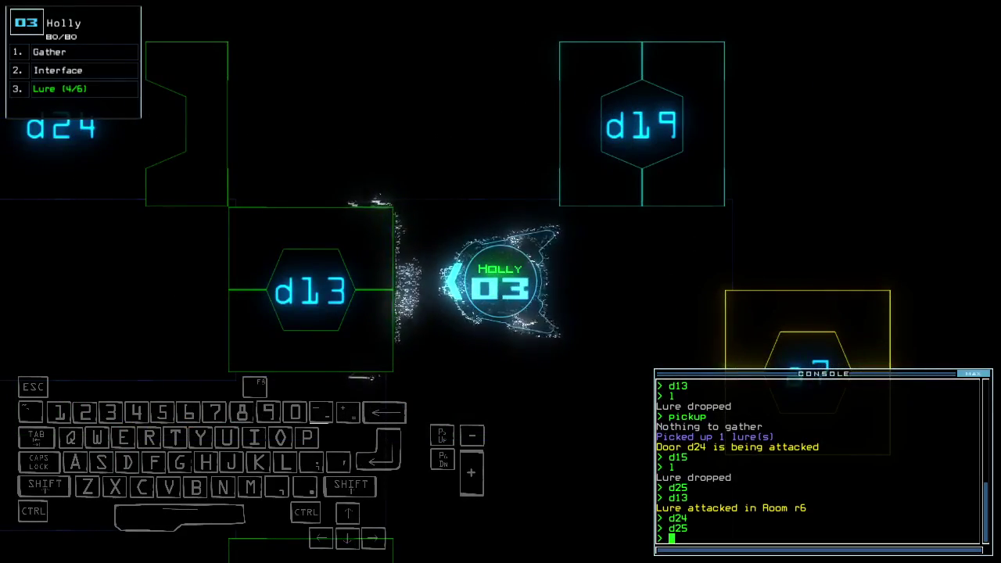
key(space)
text(f r6)
key(Return)
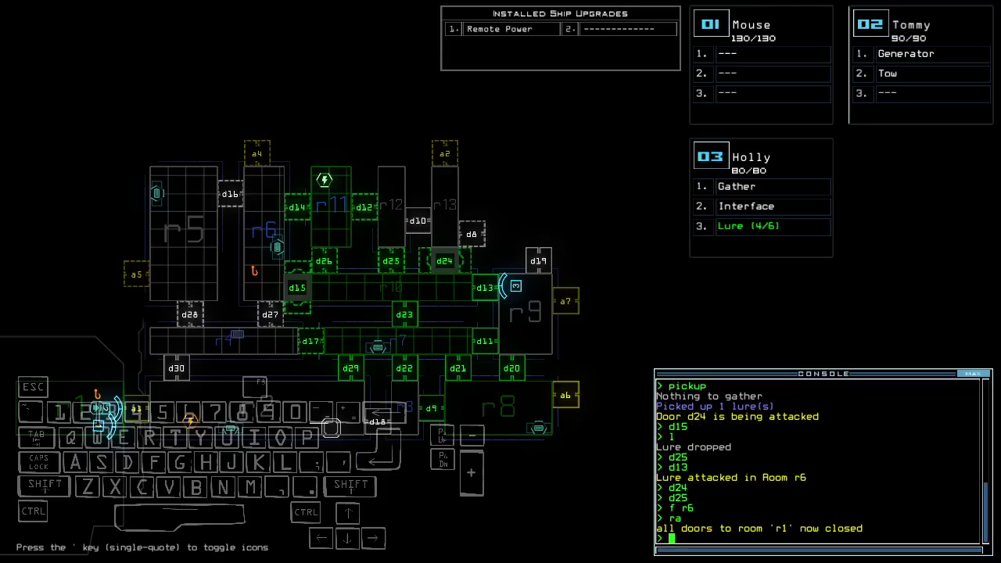
text(1)
Close the doors around Holly, drop a lure, toggle d13 and drop a second lure.
key(Return)
key(space)
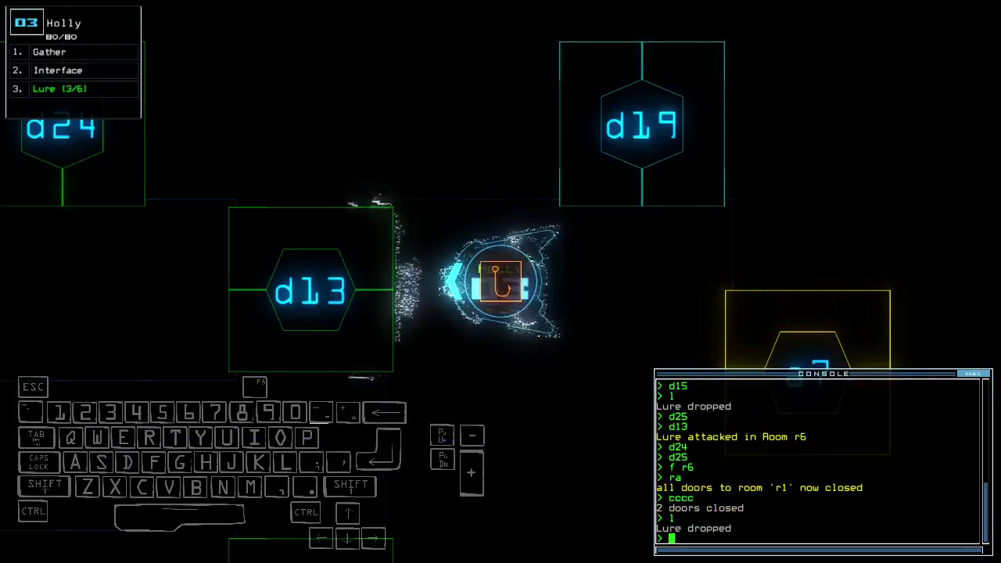
text(d13)
key(Return)
key(Up)
key(Left)
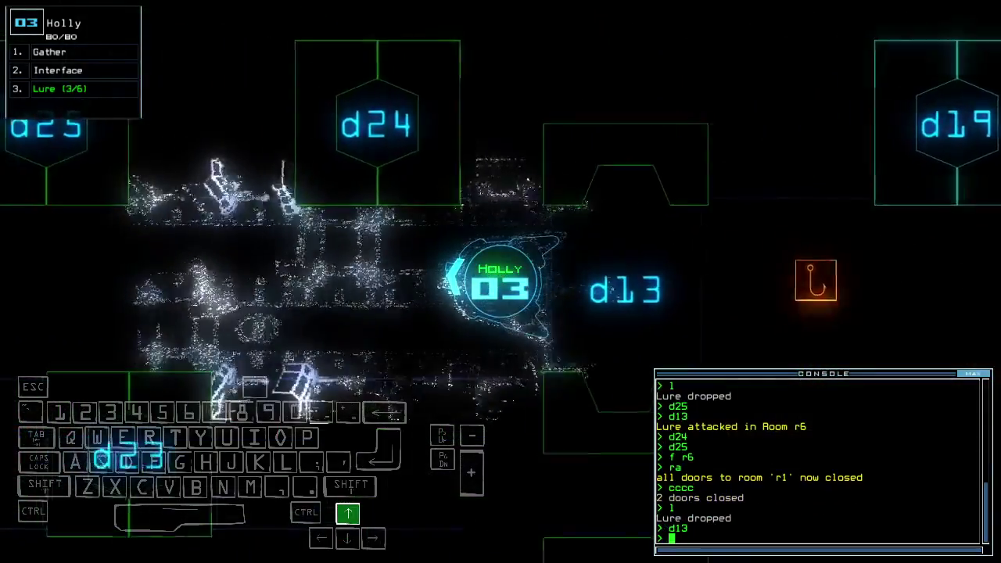
text(l)
key(Return)
text(d24)
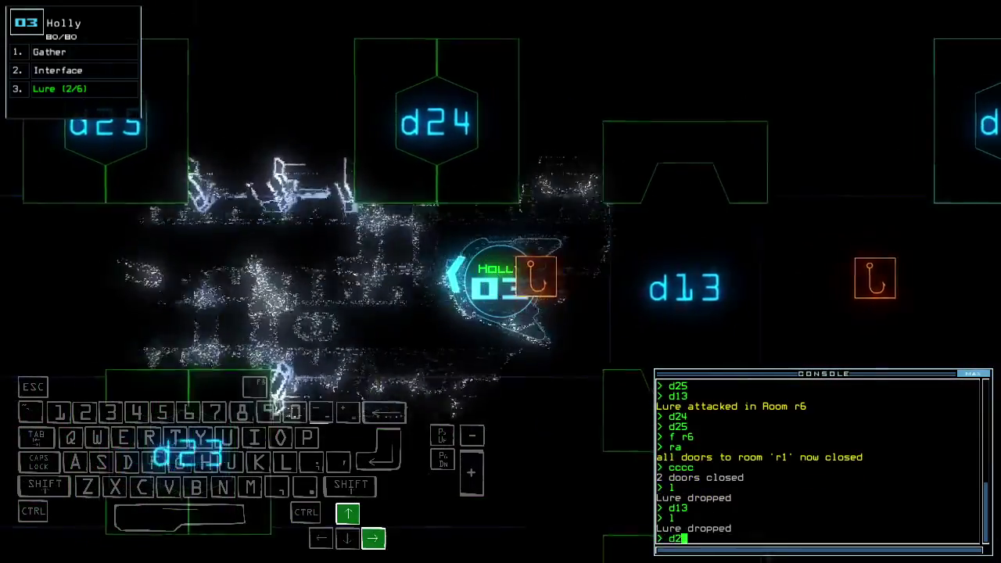
Toggle doors d24 and d25 while steering Holly and checking the mission time.
key(Return)
key(Up)
key(Up)
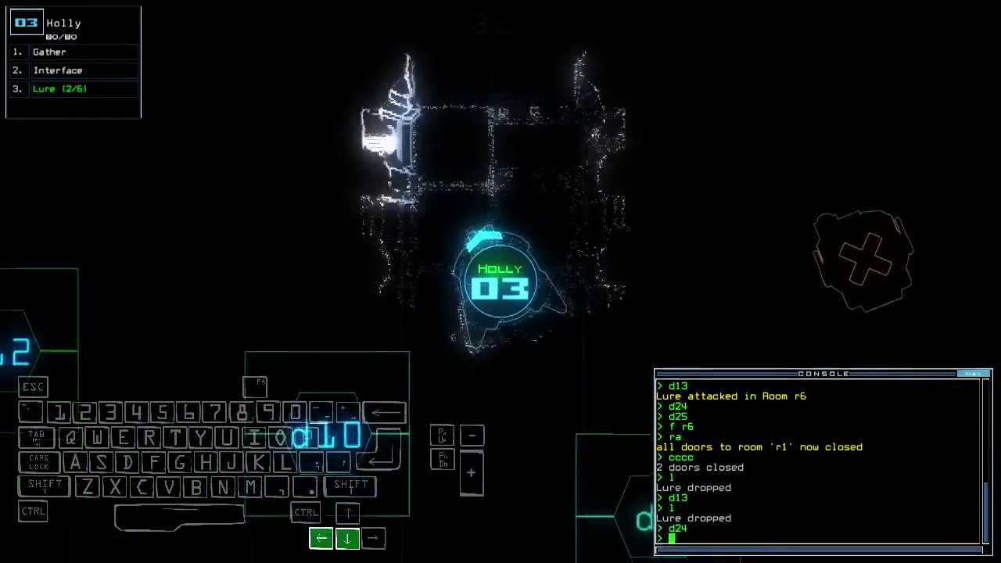
key(Up)
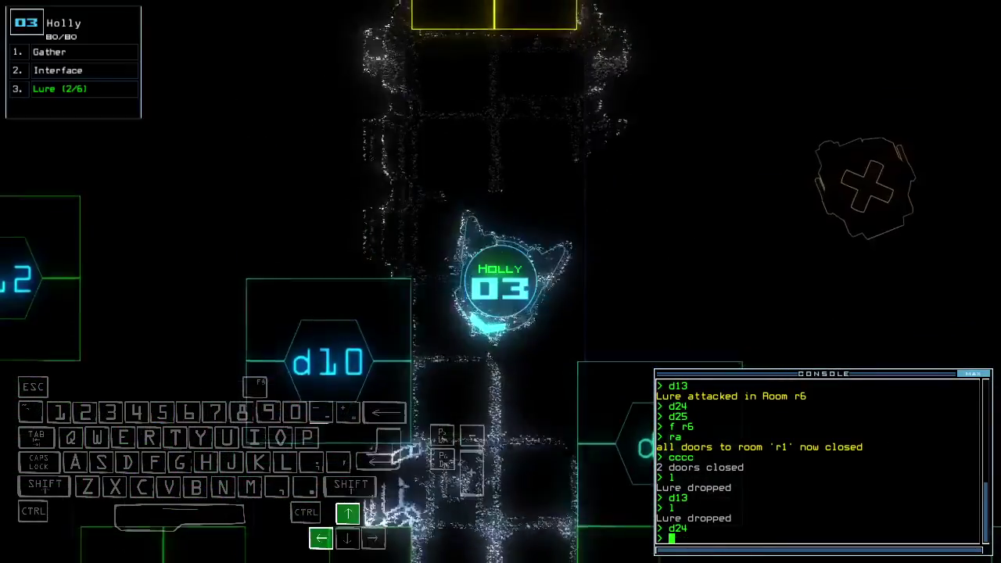
key(BackSpace)
key(BackSpace)
text(te)
key(Return)
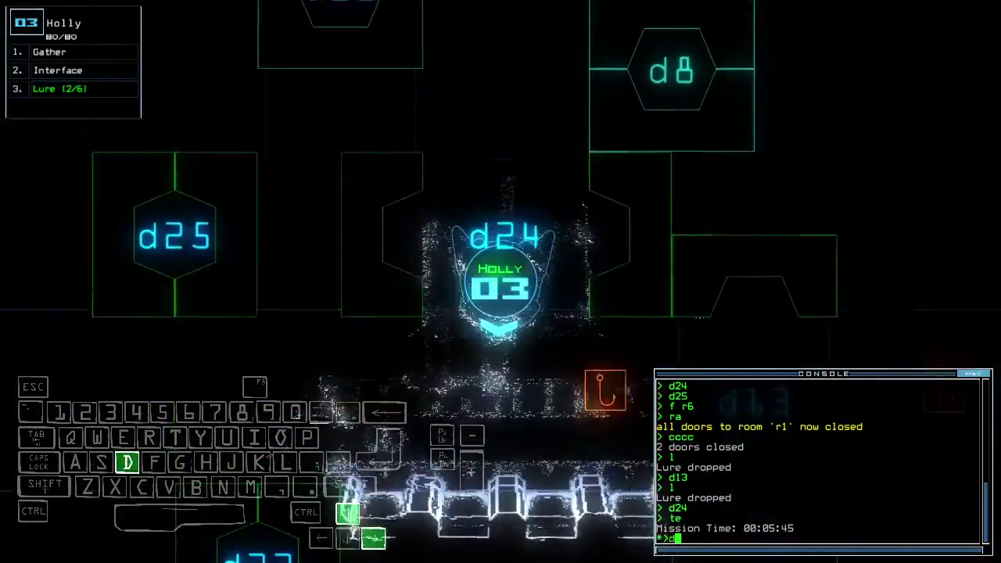
text(d25)
key(Return)
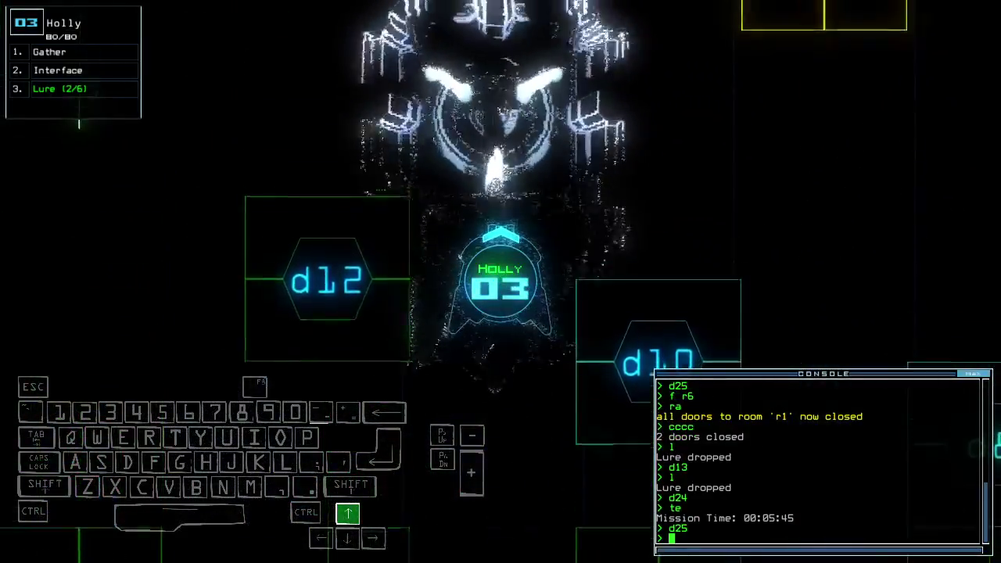
key(Down)
text(te)
key(Return)
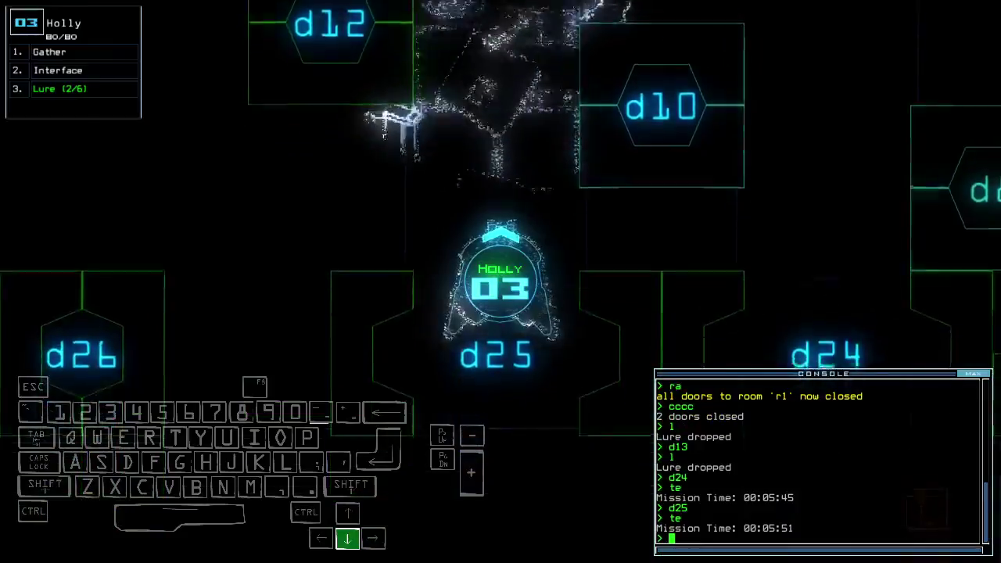
Pick up two lures (back to 4 of 6), close three doors and check the mission time.
key(Left)
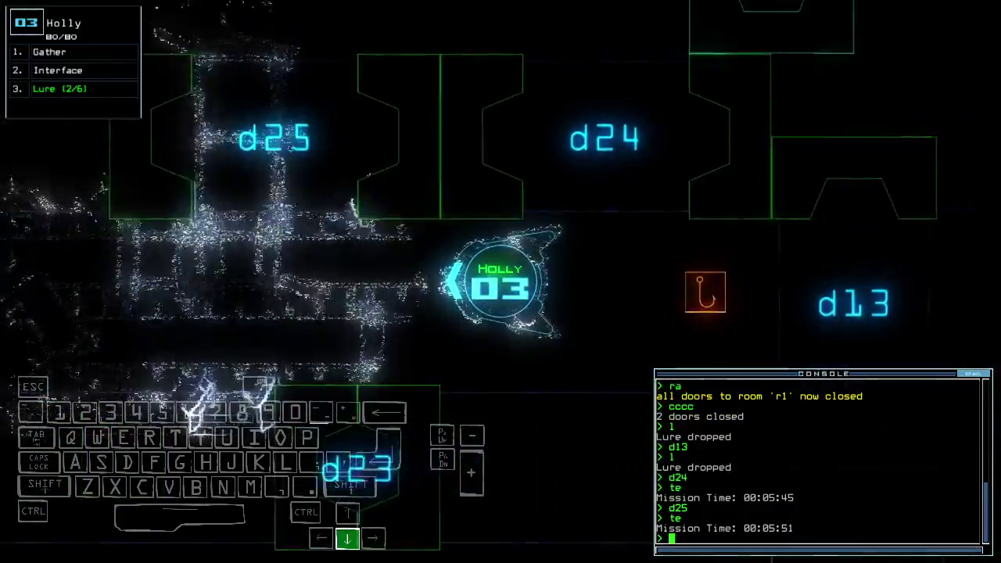
text(pickup)
key(Return)
text(pi)
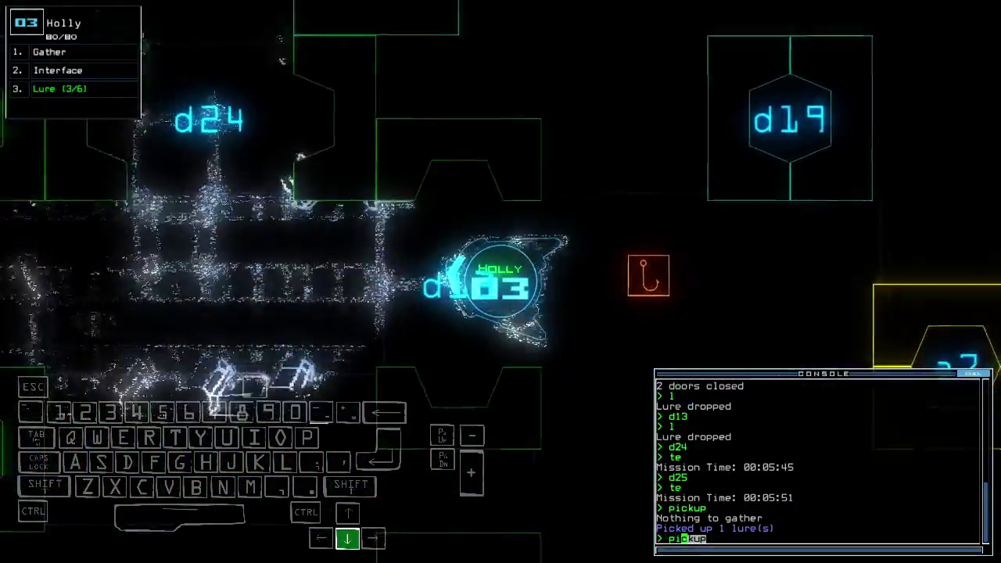
text(ckup)
key(Return)
text(cccc)
key(Return)
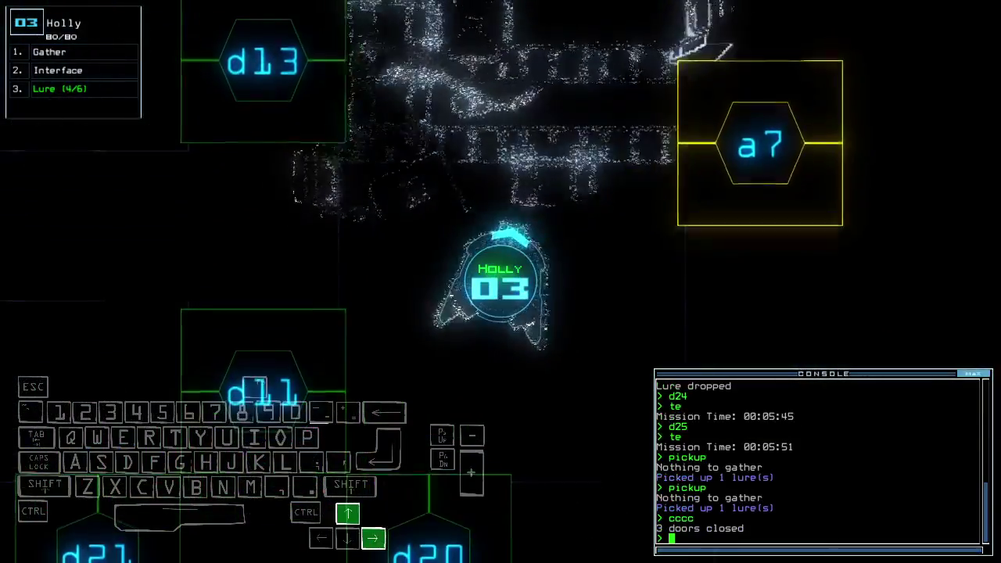
text(te)
key(Return)
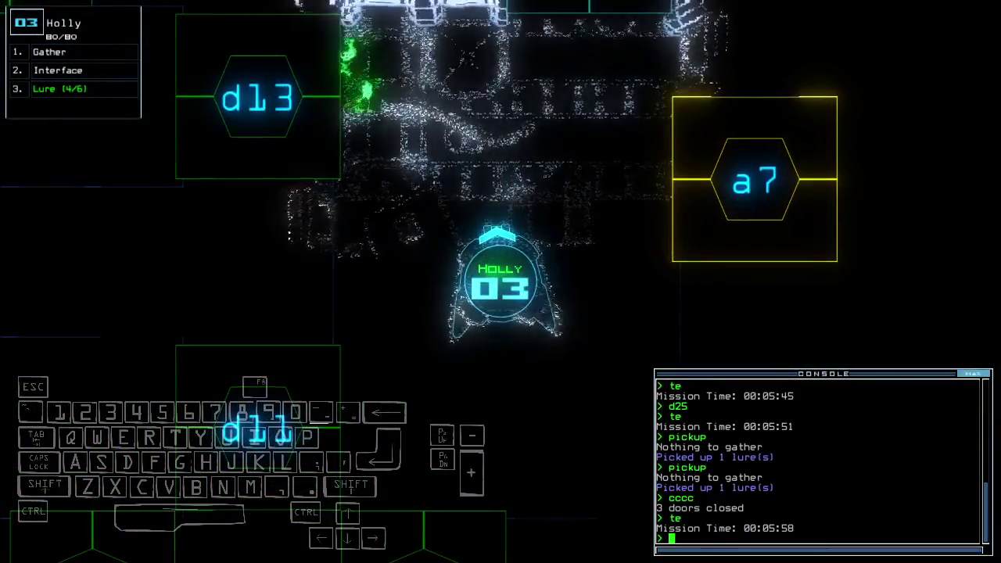
key(Tab)
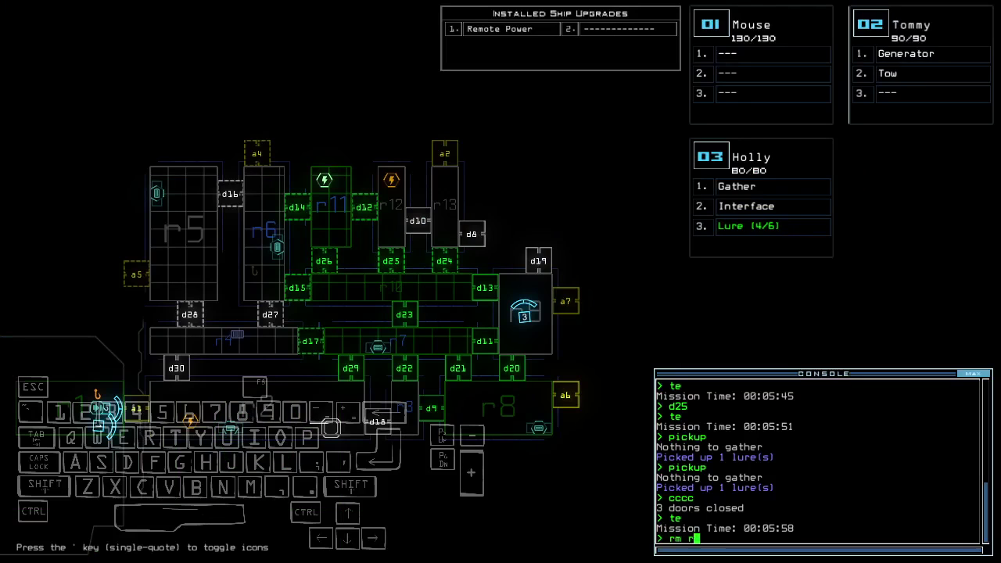
text(2)
Reroute power from r11 to r12, reopen the boarding room, restart Tommy's generator and redock at a7.
key(Return)
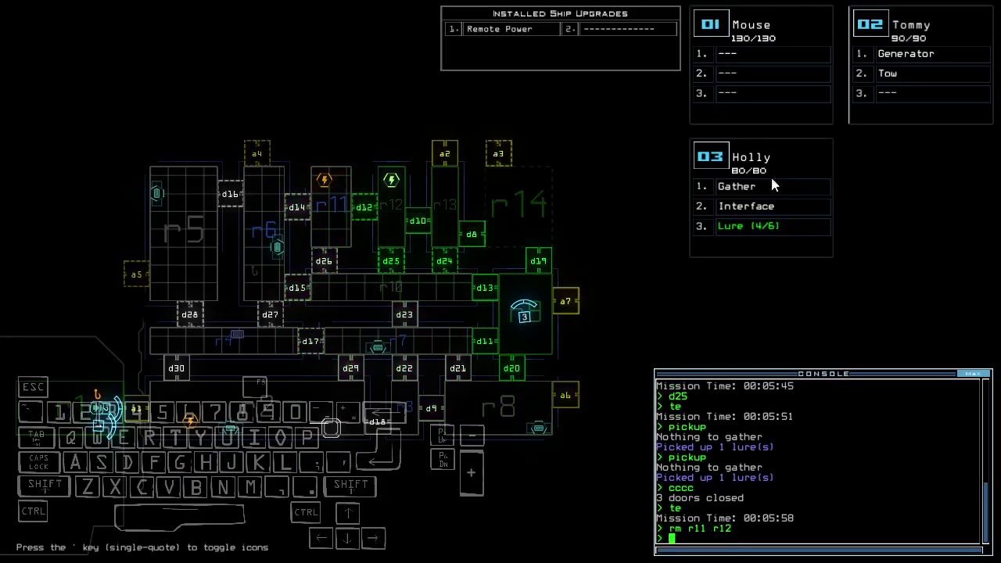
key(2)
key(Up)
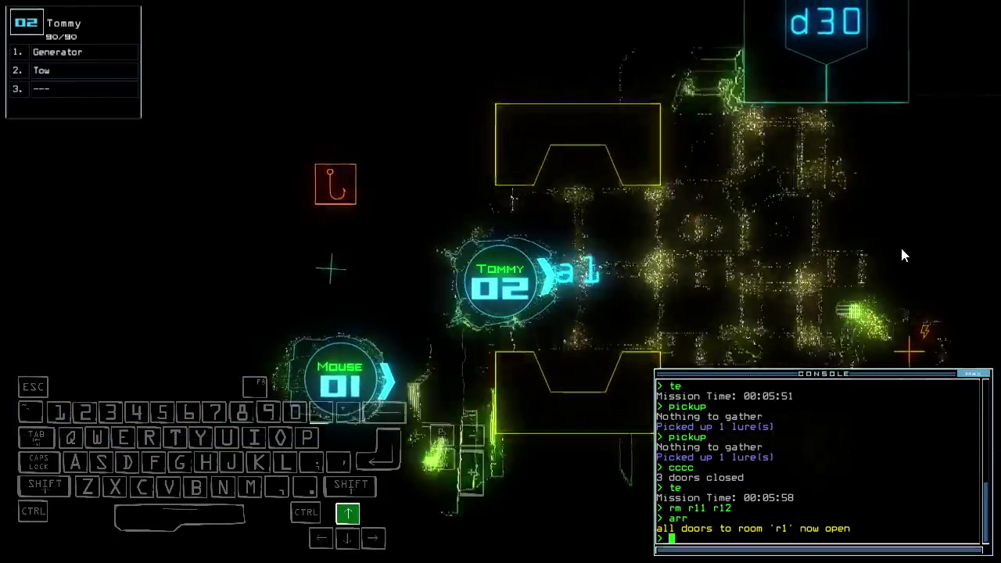
text(generator)
key(Return)
key(Tab)
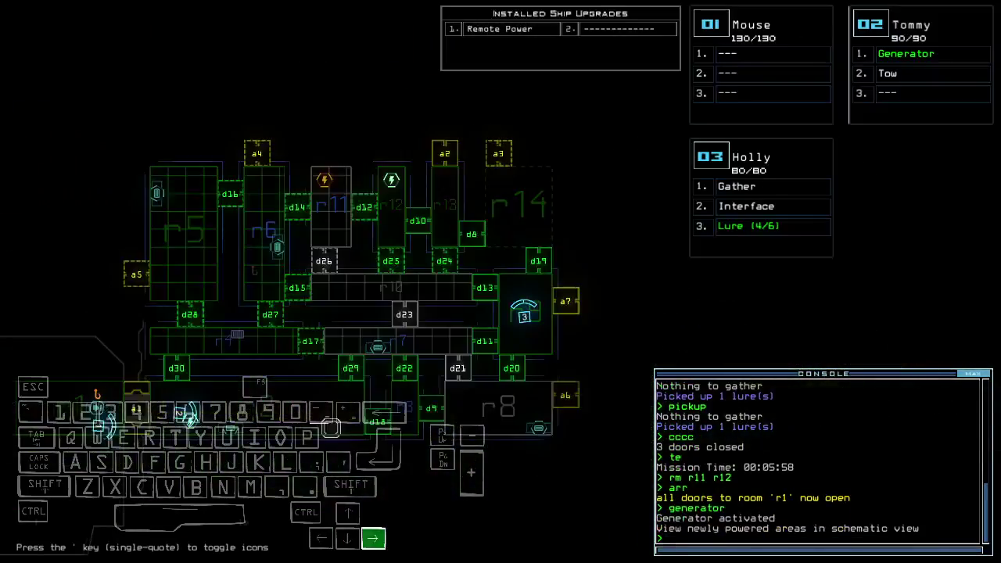
text( dd a)
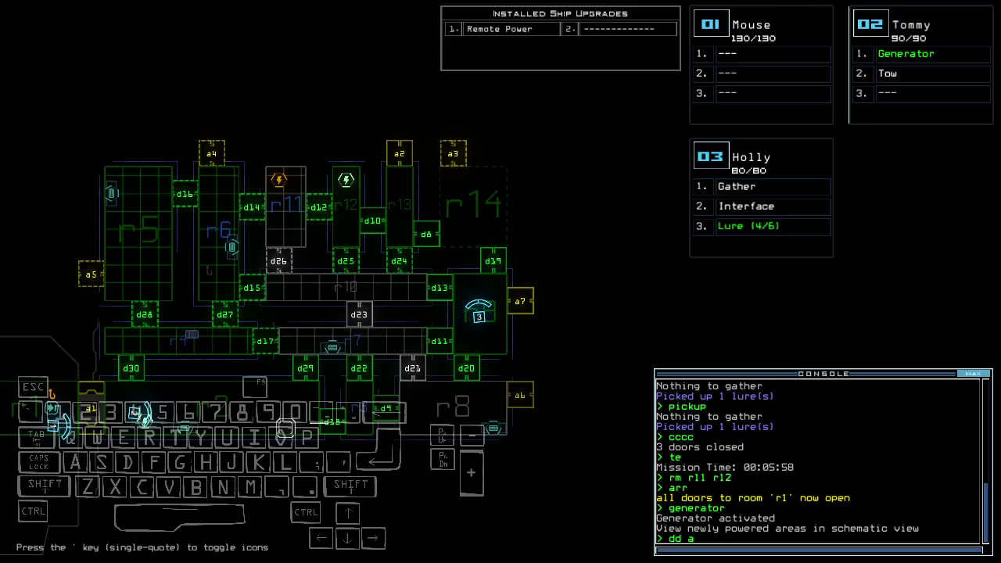
text(7)
key(Return)
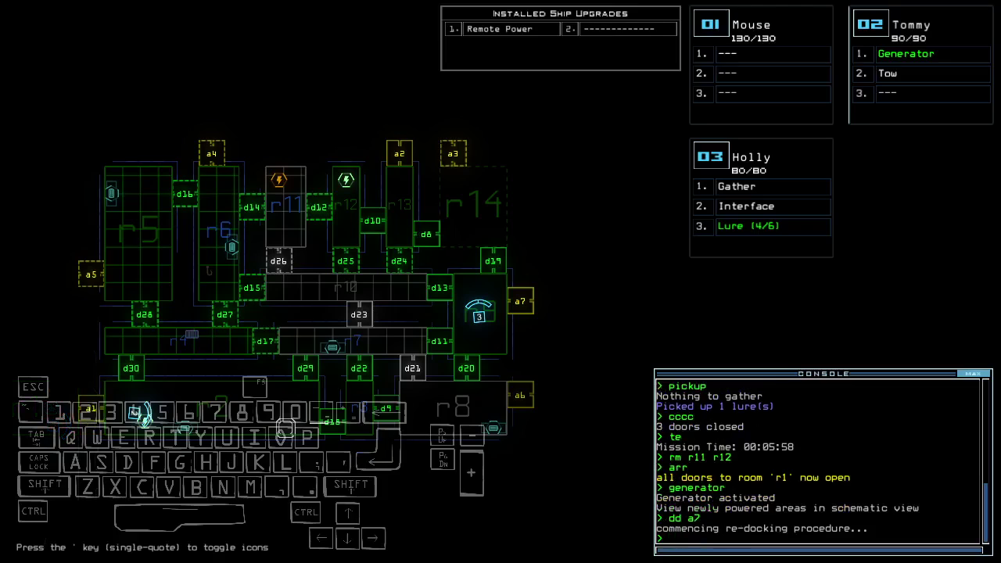
text(3l)
Have Holly drop a lure (3 of 6) and toggle door d19.
key(Return)
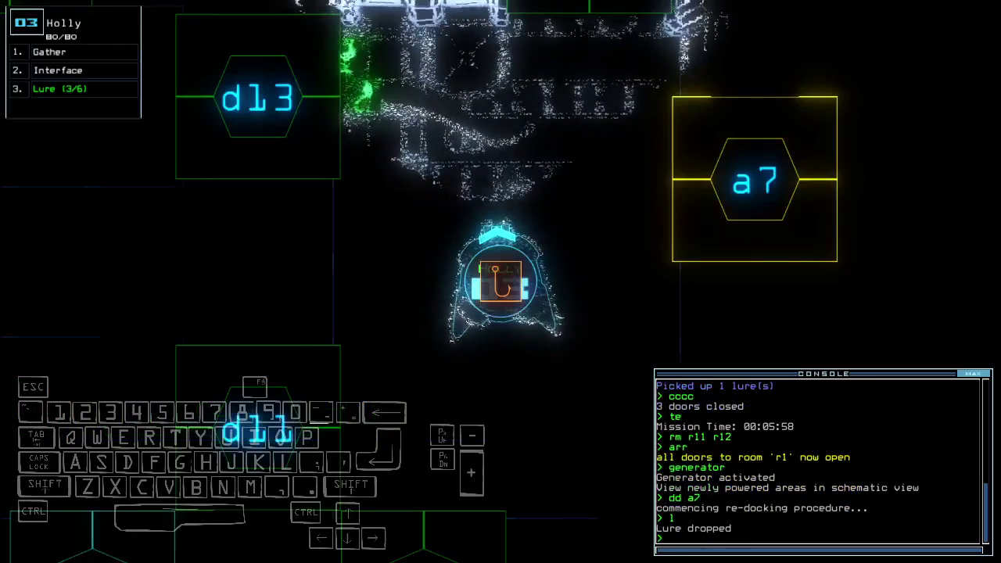
key(Up)
text(d19)
key(Return)
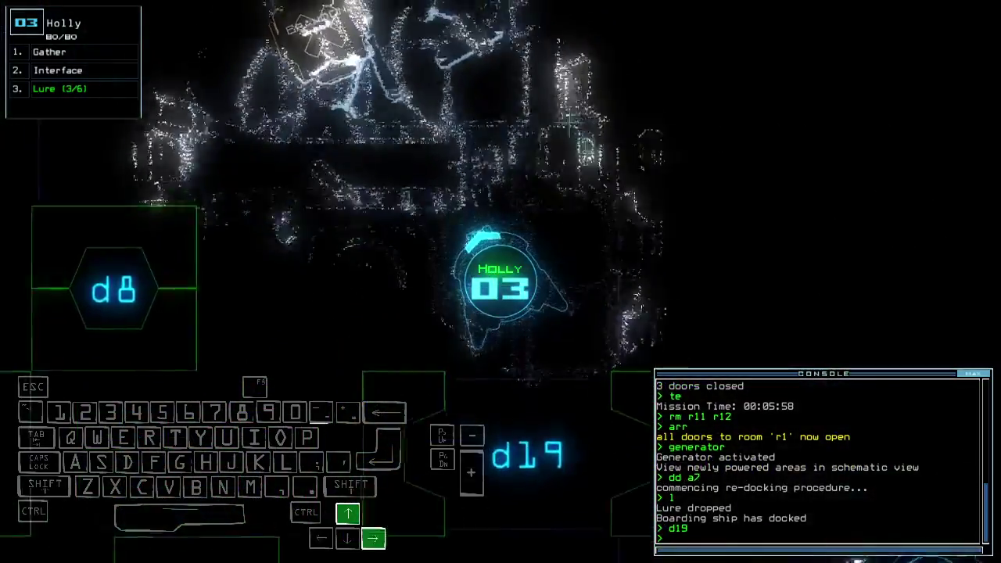
text(i)
Run the interface scan and have Holly pick up a lure near d13.
key(Return)
text(survey)
key(Return)
key(Tab)
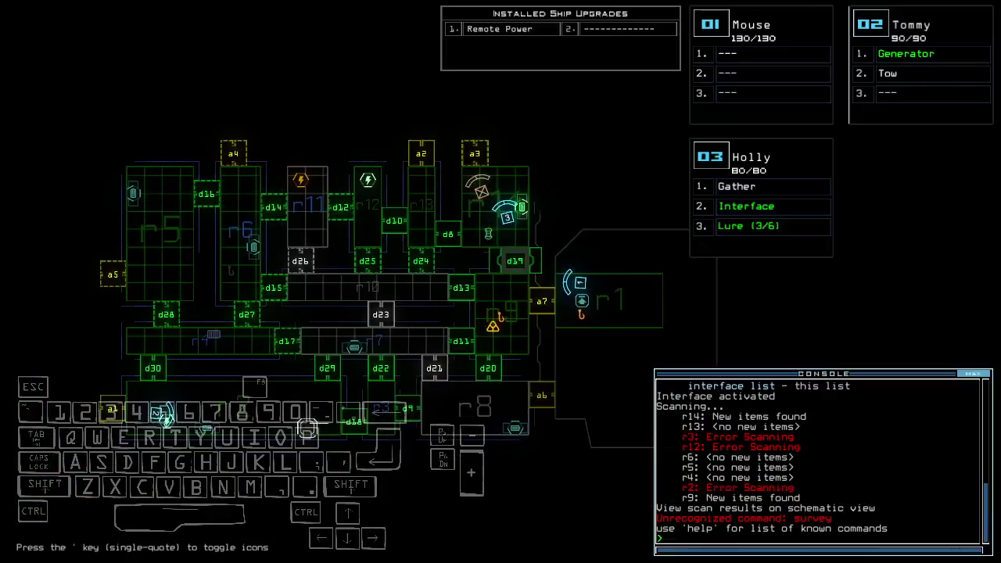
key(Tab)
key(Down)
text(pi)
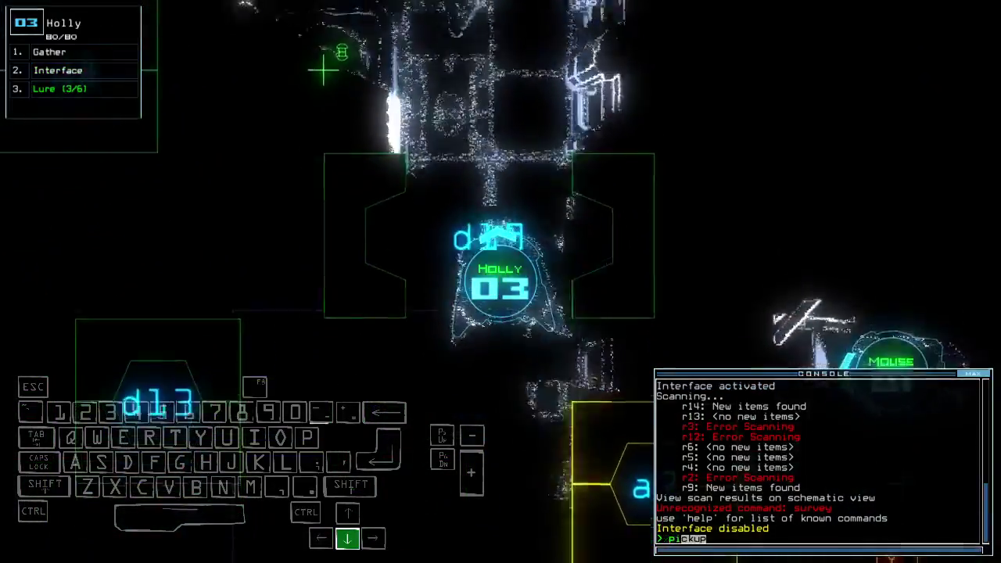
text(ckup)
key(Return)
text(g)
Gather scrap, open the boarding room doors and pick up a second lure (5 of 6).
key(Return)
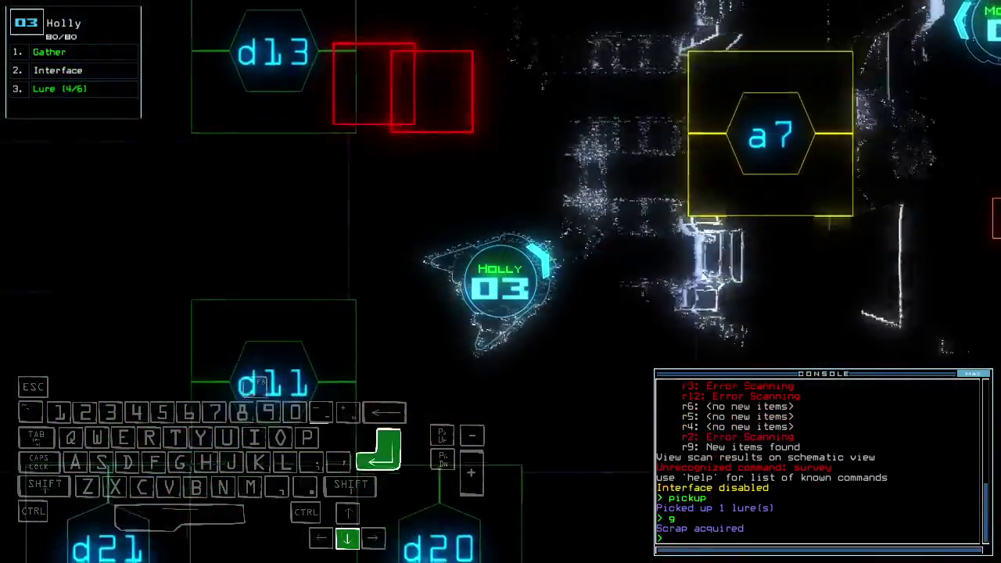
text(arr)
key(Return)
key(Up)
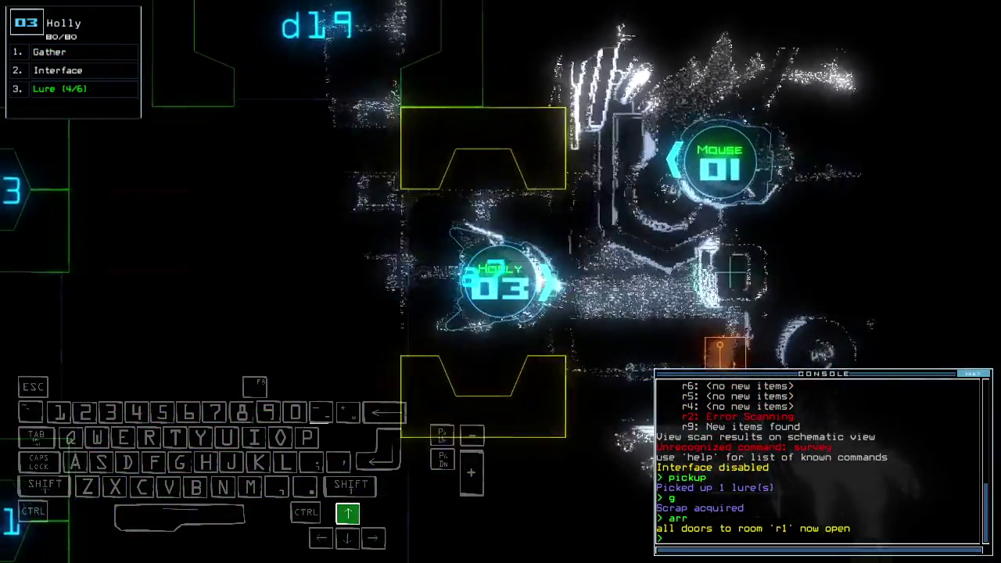
text(pickup)
key(Return)
key(Tab)
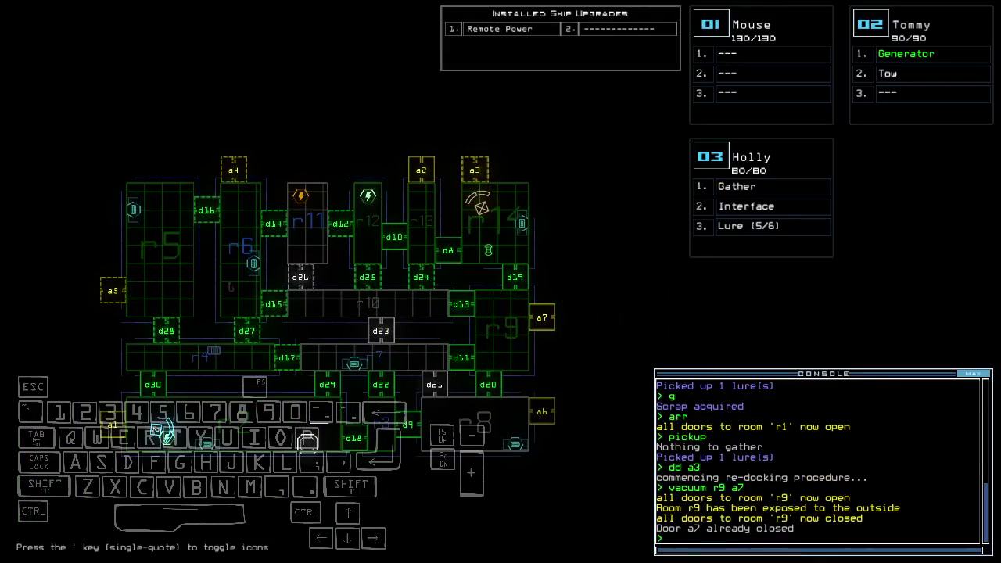
Open all doors to r1, drive Holly forward, and view the module swap screen.
key(Tab)
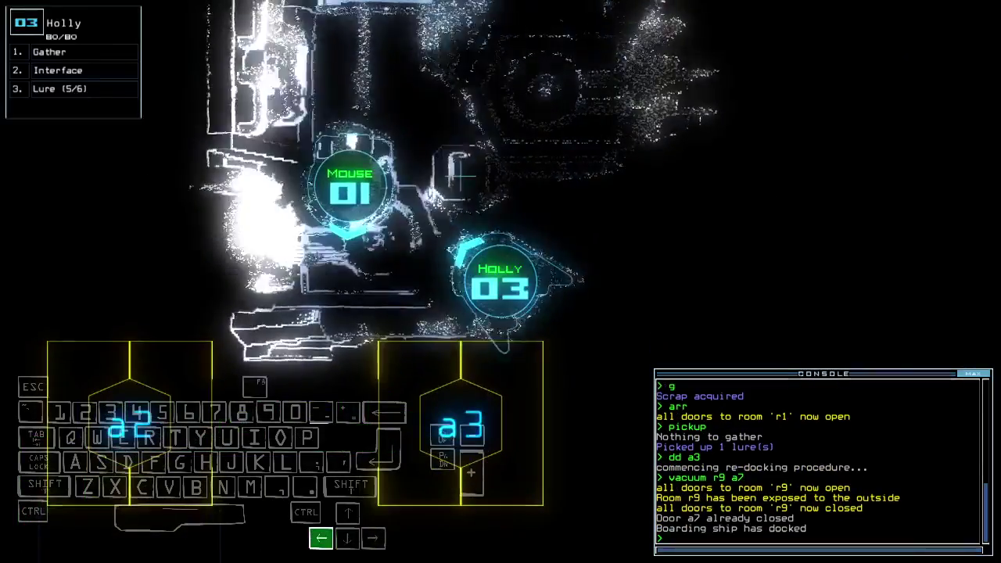
text(arr)
key(Return)
key(Up)
key(Right)
text(swap)
key(Return)
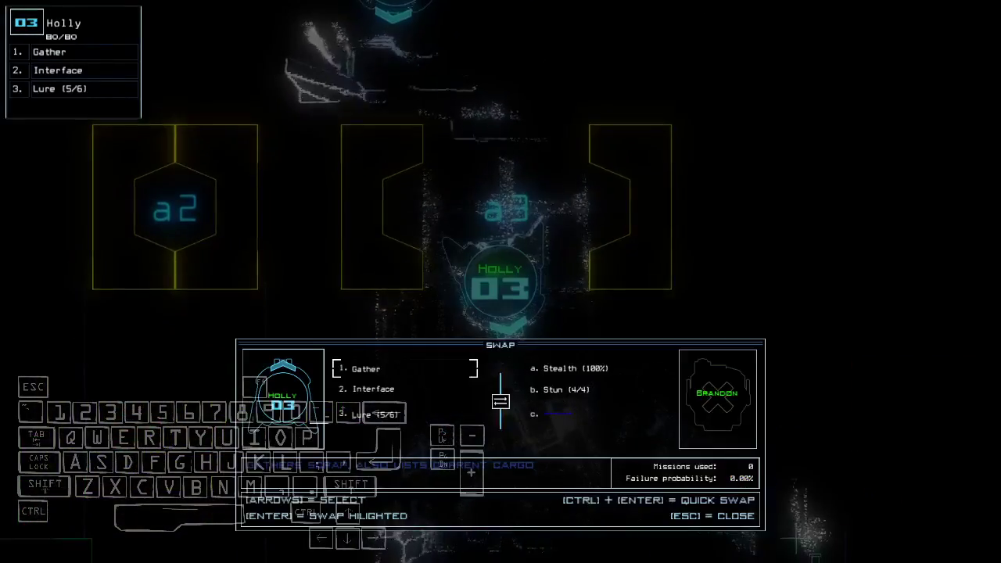
key(Escape)
key(Down)
Move the Stealth and Stun modules onto drone Mouse.
key(1)
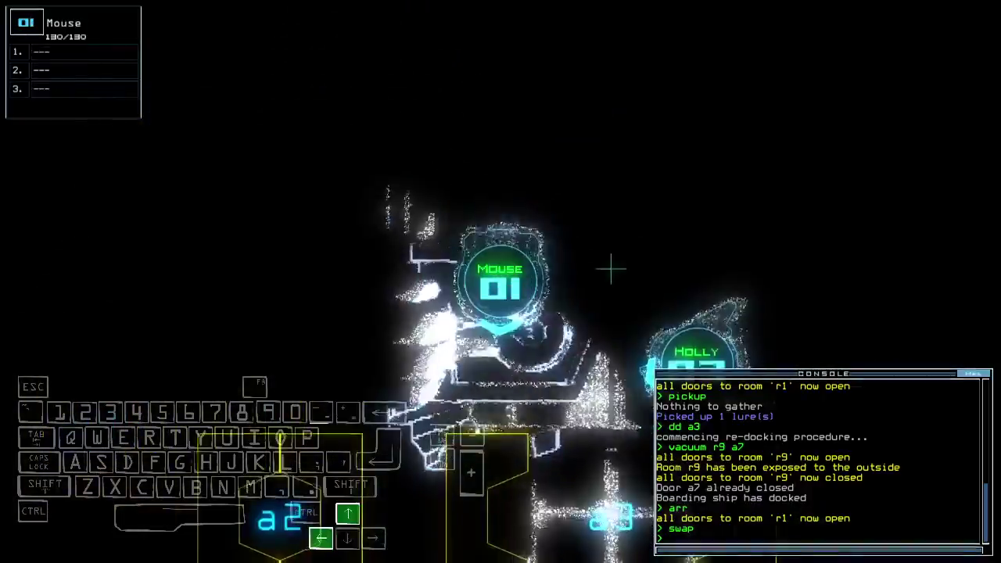
key(Up)
text(swap st)
key(Return)
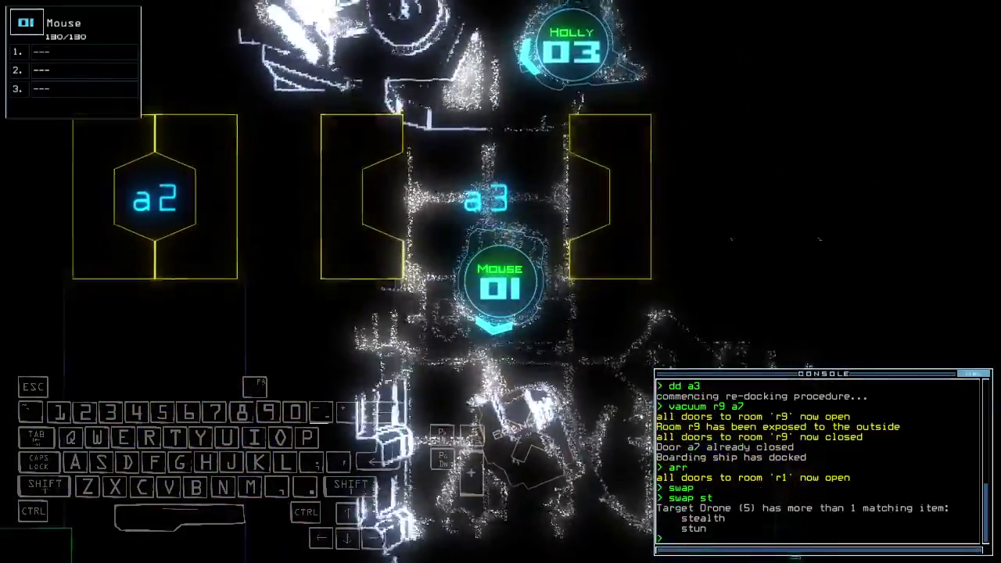
text(swap ste)
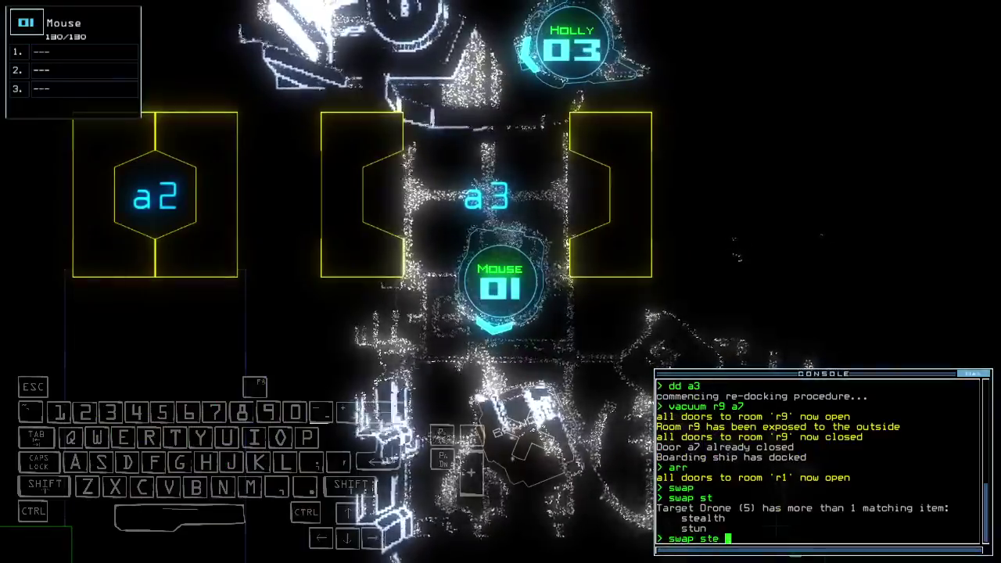
key(Return)
text(s)
text(tu)
key(Return)
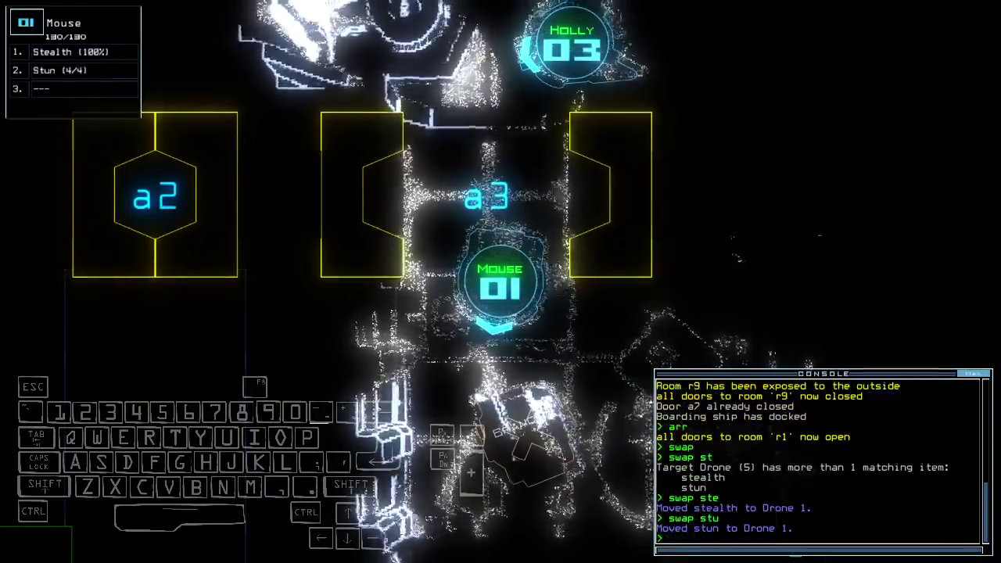
key(Down)
Steer Holly forward and left and try gathering fuel, which finds none.
key(3)
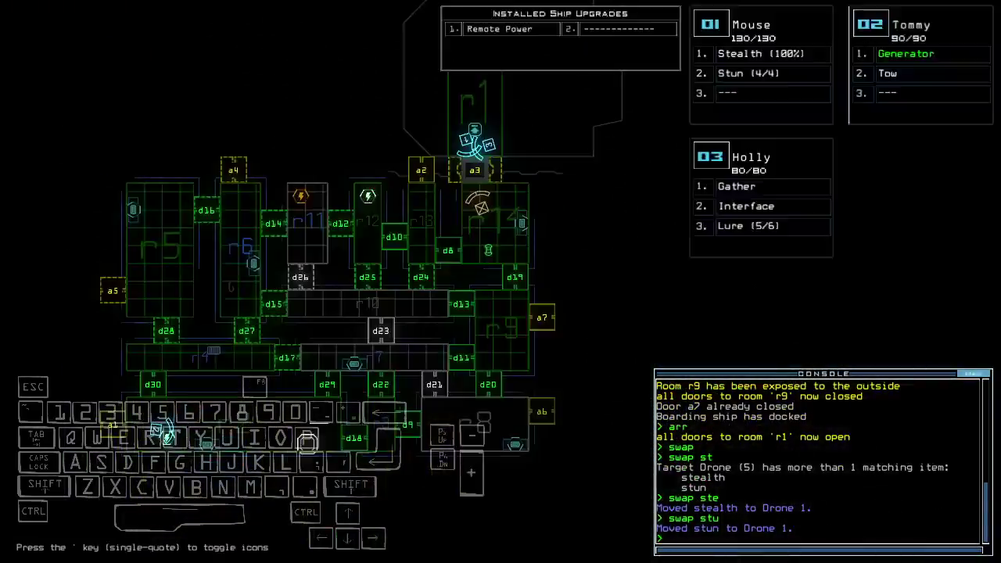
key(Up)
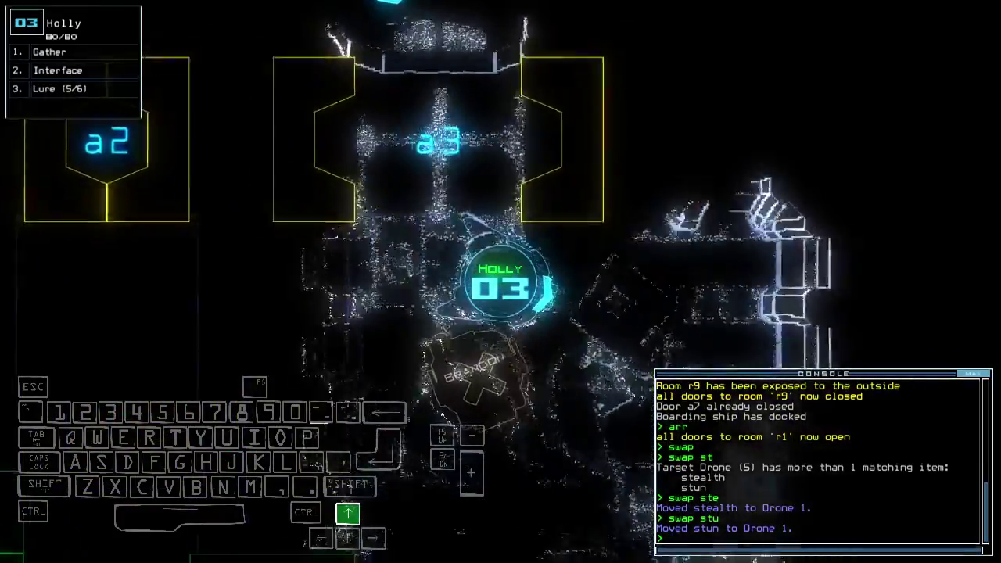
key(Left)
text(g)
key(Return)
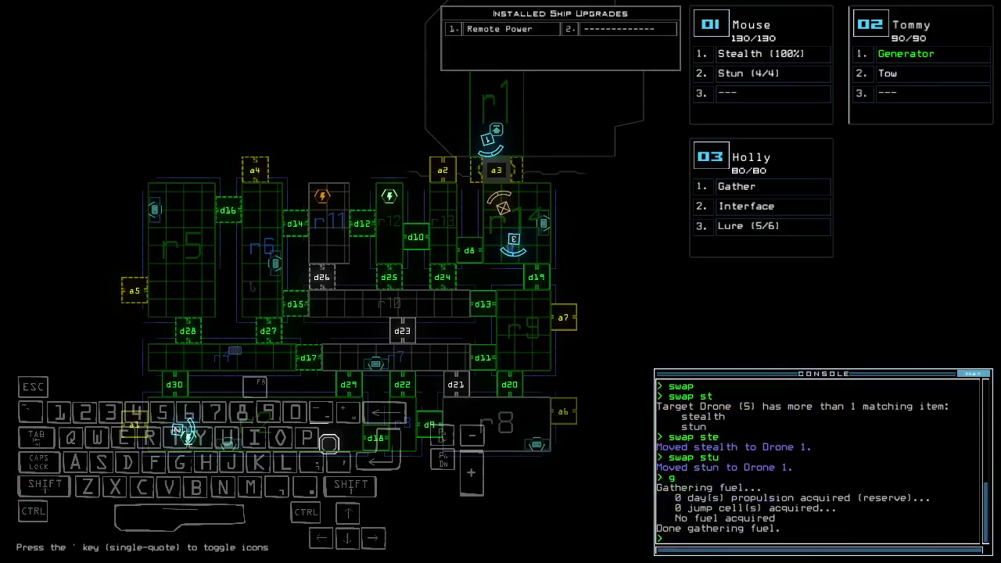
key(3)
key(Down)
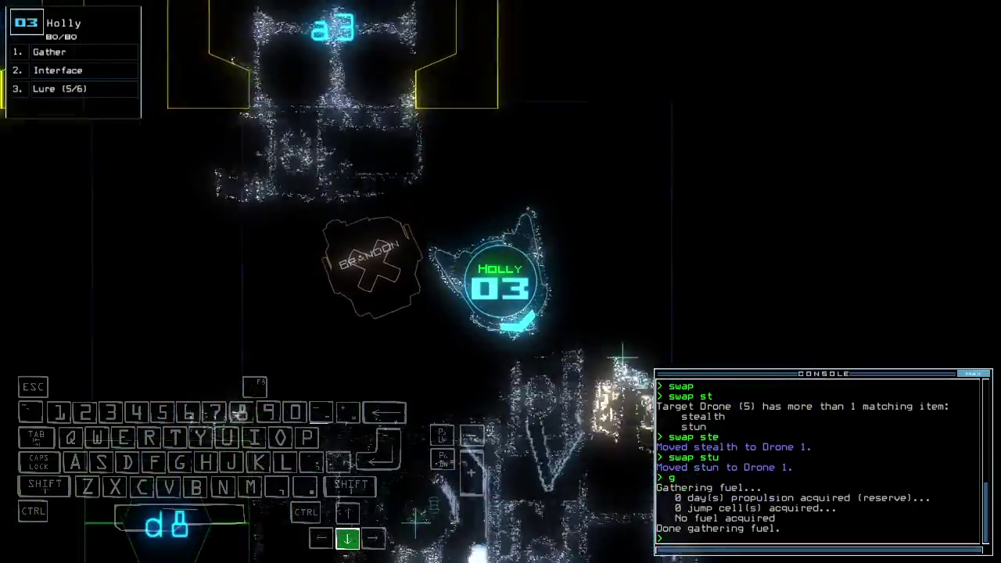
text(dd a1)
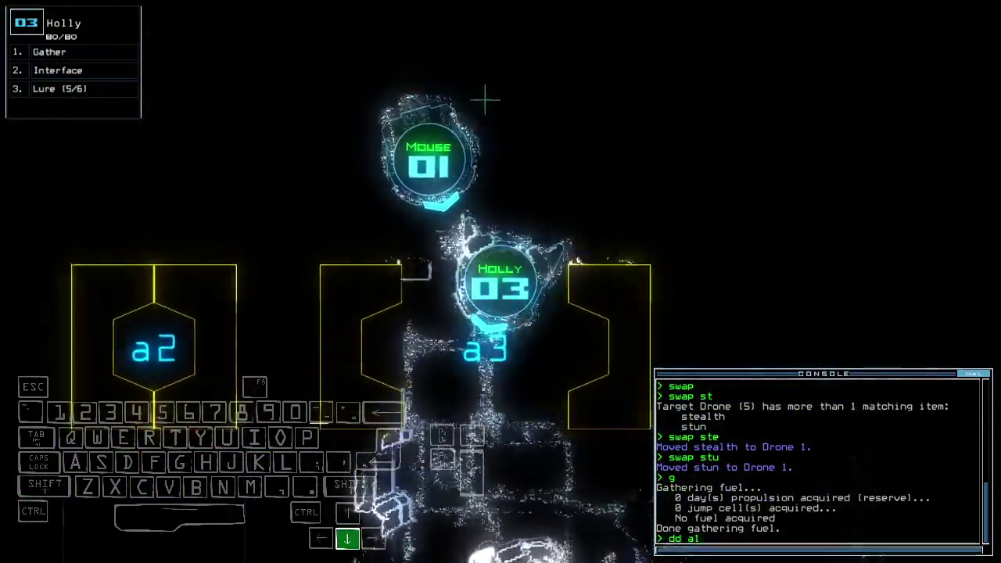
Redock at a1, vent r6 through airlock a4, toggle d14, then close all doors.
key(Right)
key(Return)
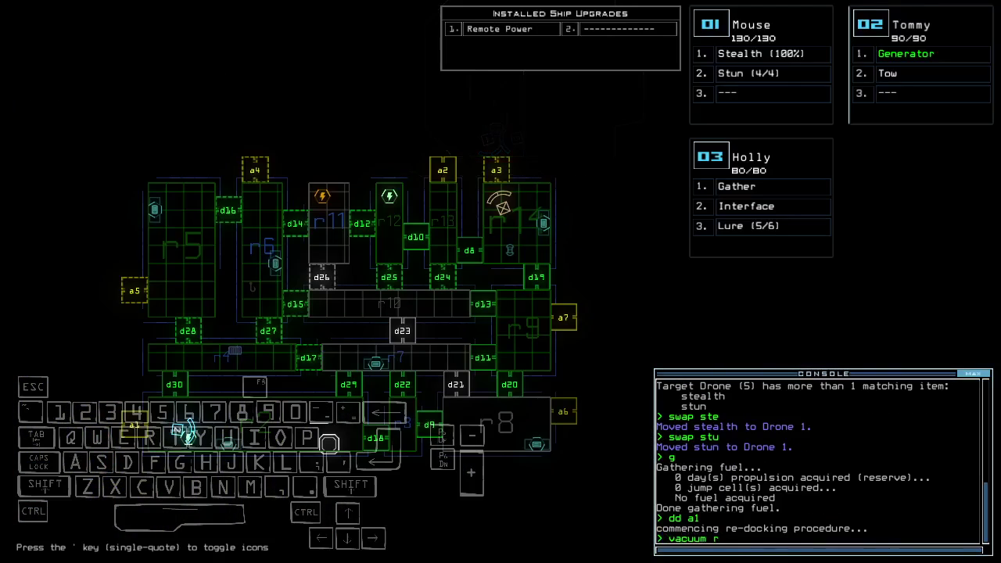
key(Return)
text(14)
key(Return)
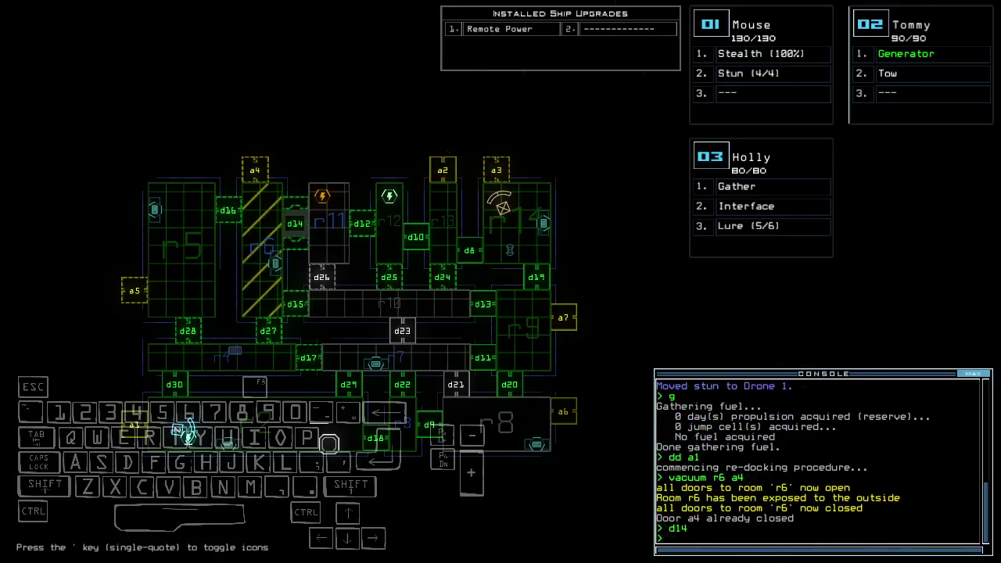
text(4)
key(Return)
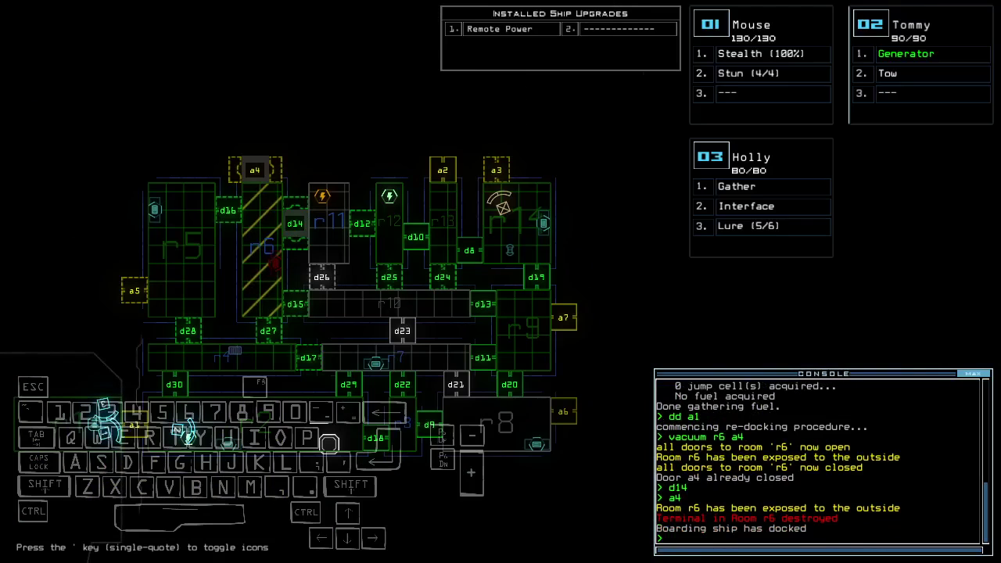
text(v)
key(Return)
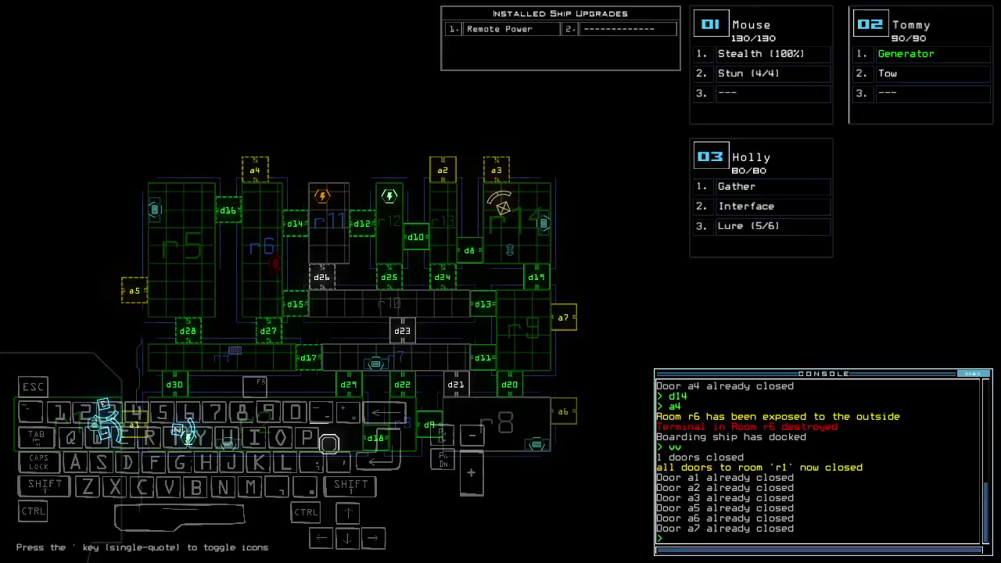
text(2arr)
Redock at airlock a7, target rooms r5 and r6, then open and close r1's doors.
key(Return)
key(Down)
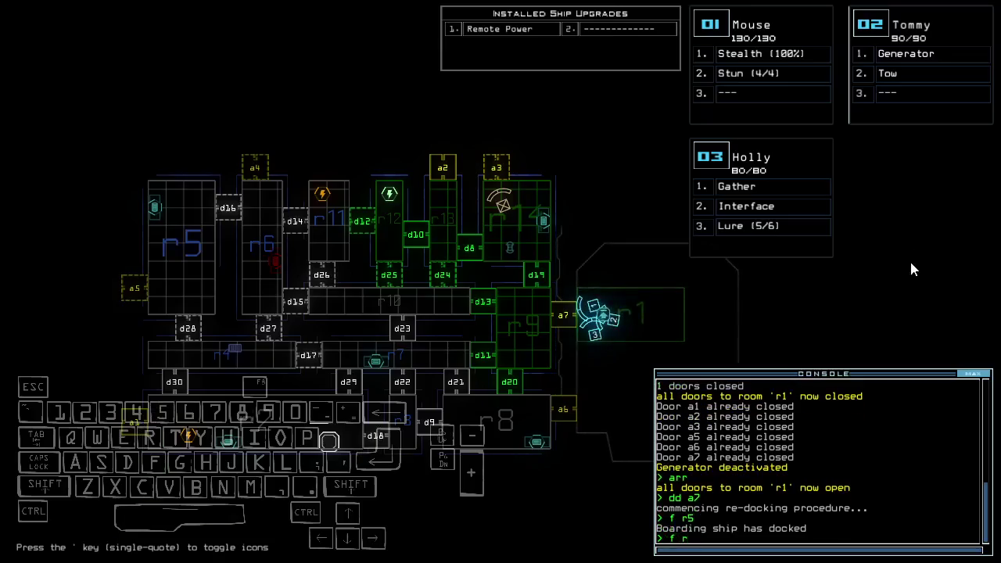
text(6)
key(Return)
text(arr)
key(Return)
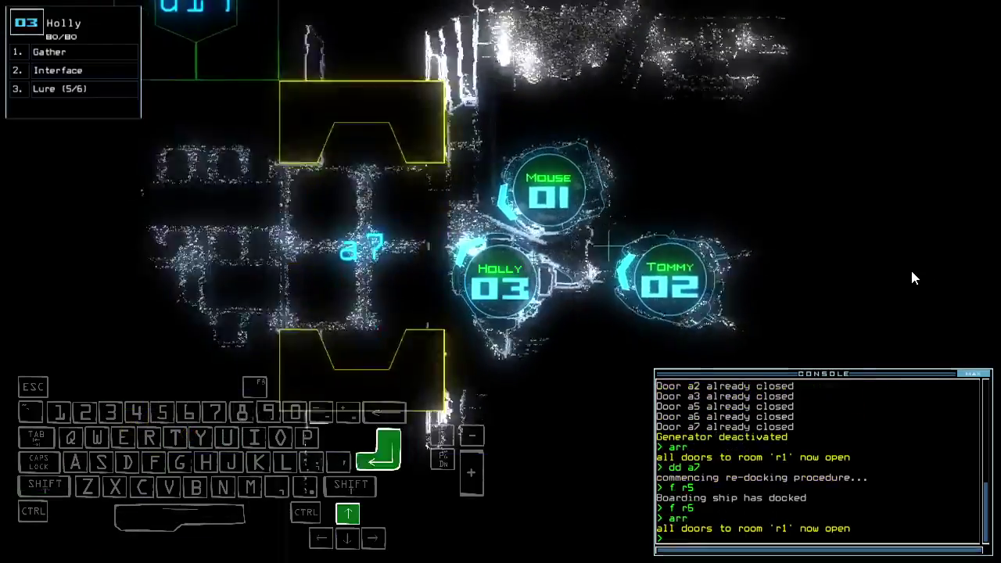
text(ra)
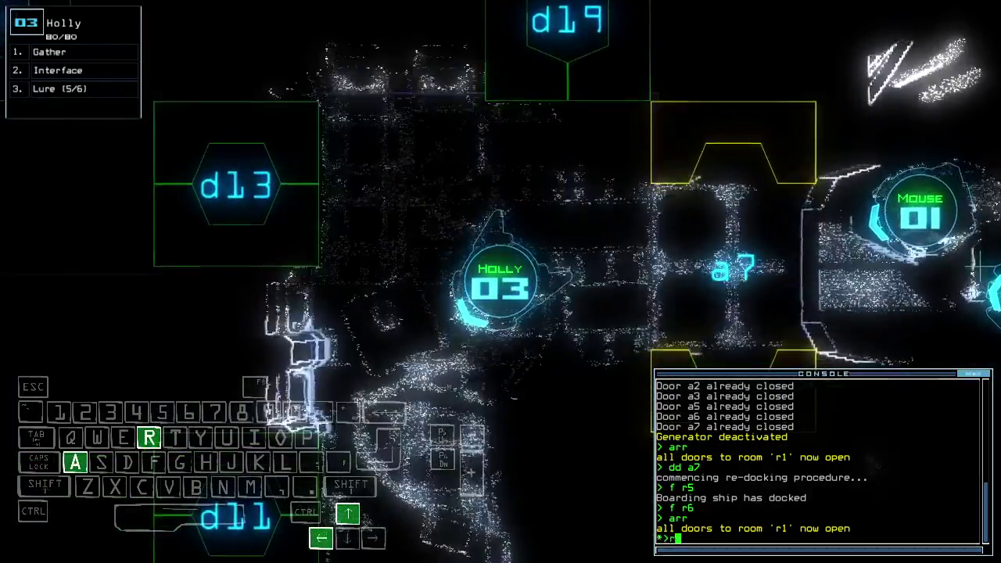
key(Return)
Reroute power from r12 to r2 and open door d9.
key(Down)
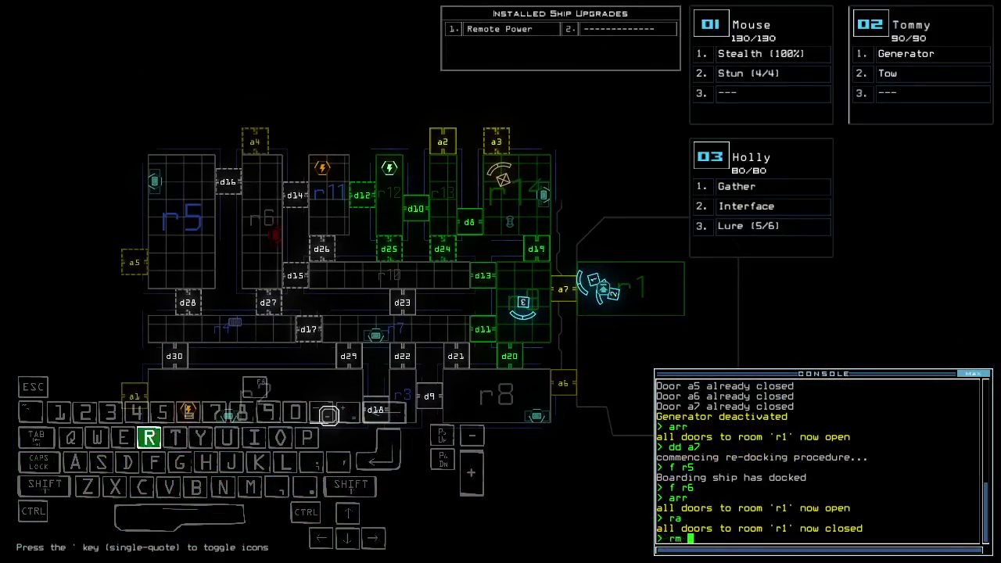
text(r12 r2)
key(Return)
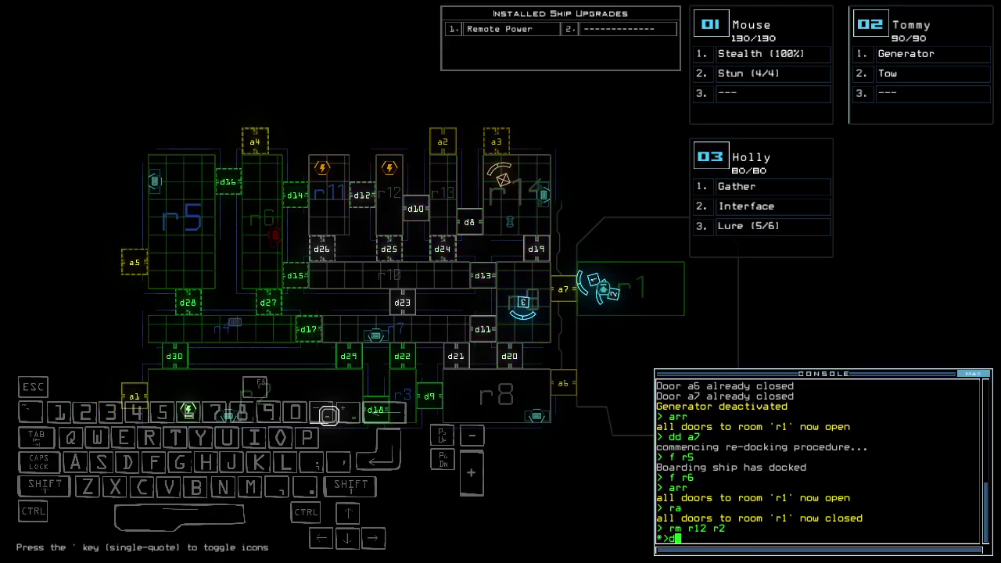
text(9)
key(Return)
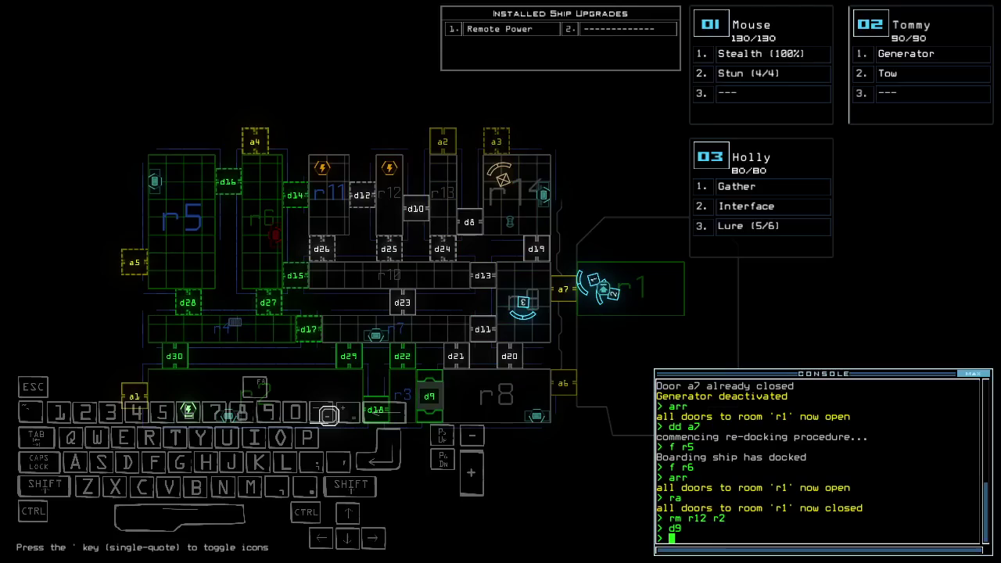
Switch between Holly's camera view and the ship map twice.
key(Tab)
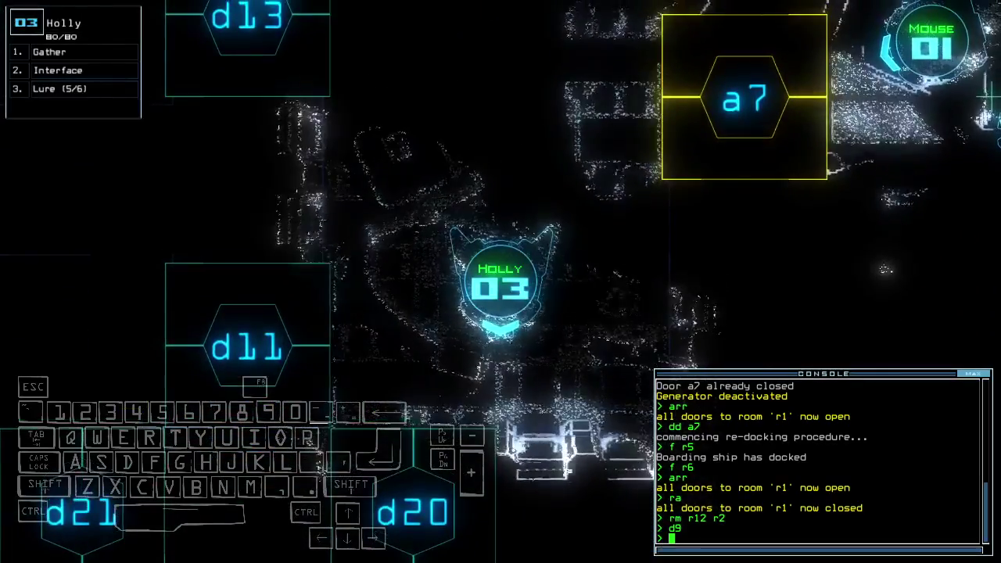
key(space)
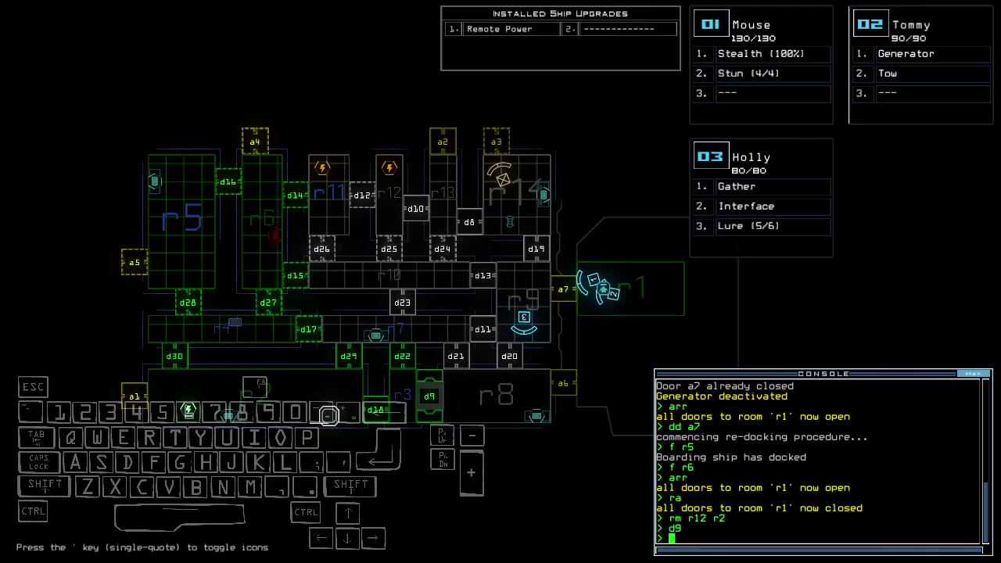
key(Tab)
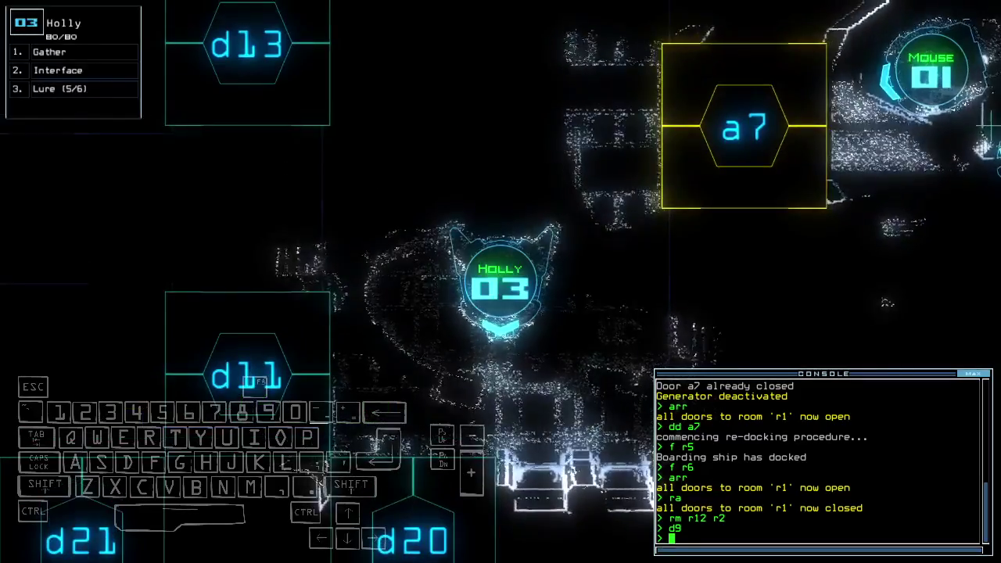
key(space)
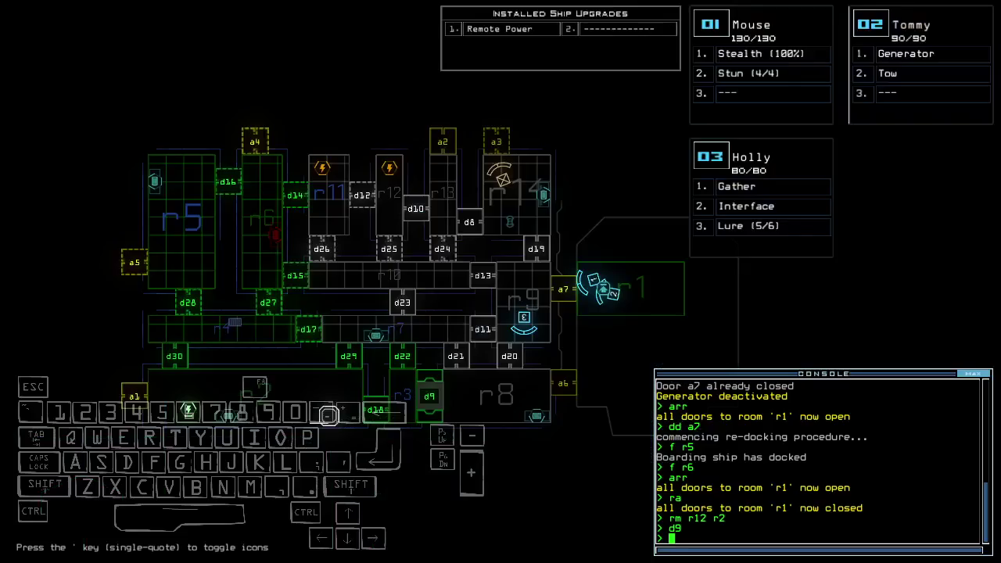
Redock at airlock a6, shift power from r2 to r12, and vent r9 through a7.
key(Tab)
key(Up)
key(Left)
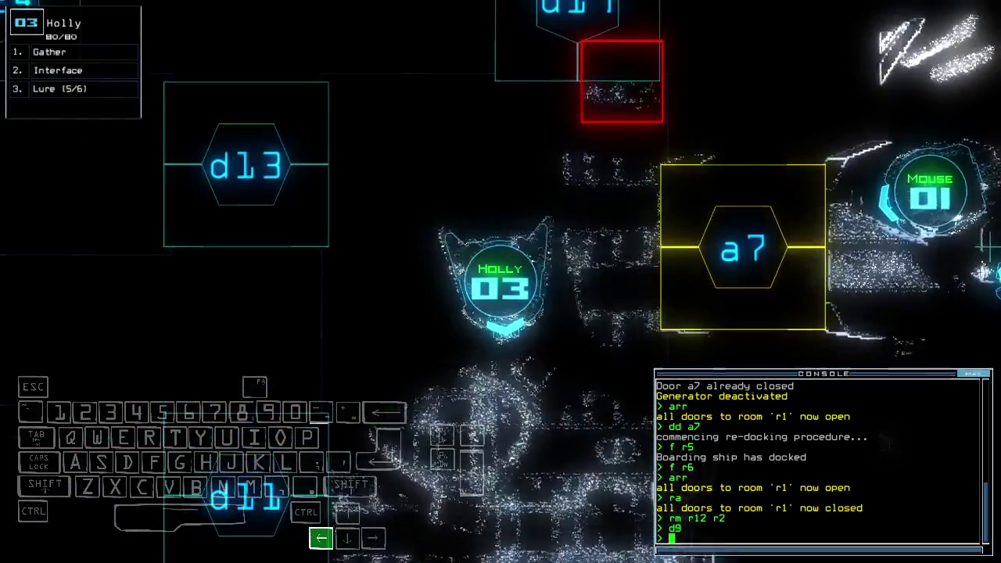
text(arr)
key(Return)
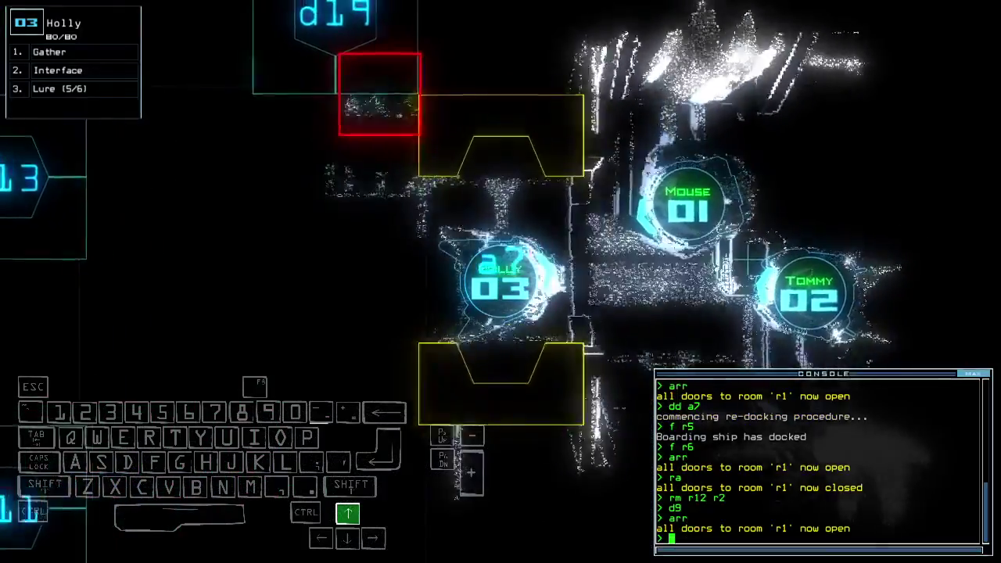
text(dd a)
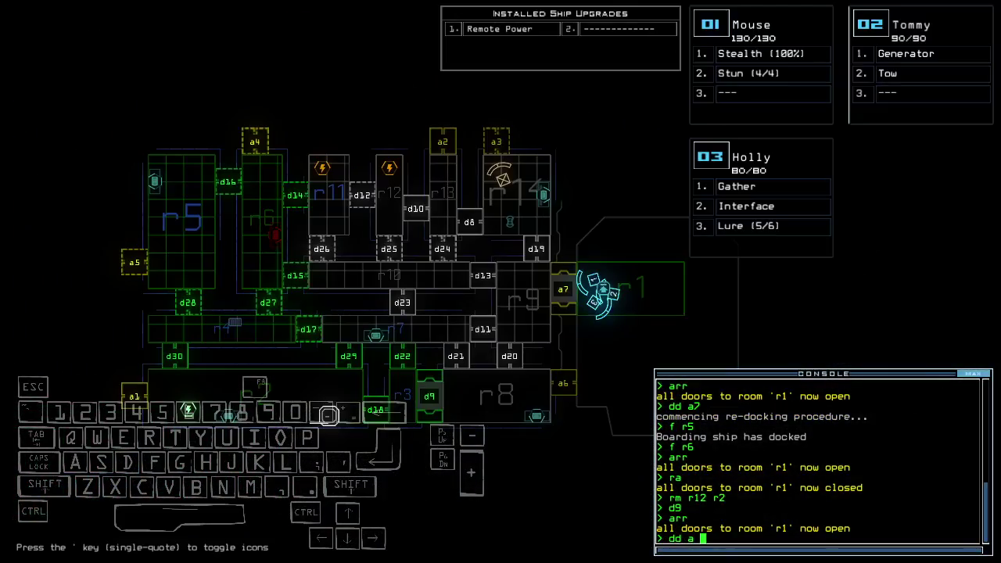
text(6)
key(Return)
text(rm r2 r12)
key(Return)
text(vacuum r9 a7)
key(Return)
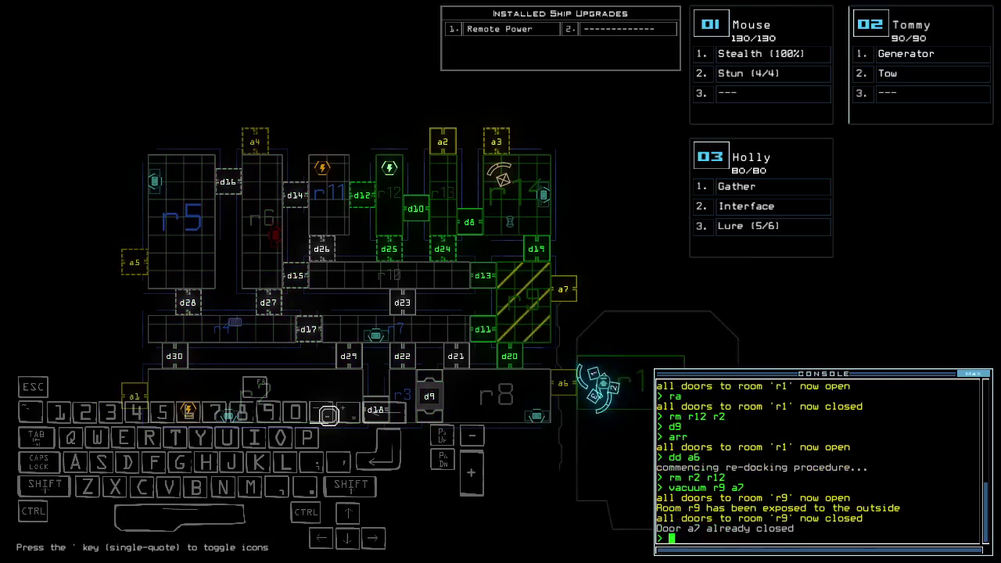
Return power to r2, close the open door, power r11, and start redocking at a1.
key(Down)
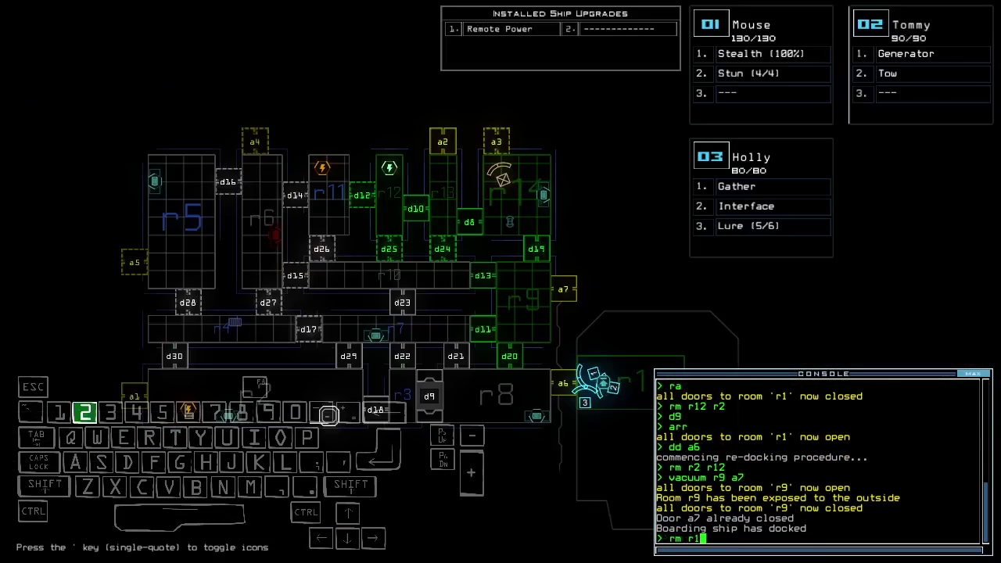
text(r2)
key(Return)
text(cccc)
key(Return)
text(rm r2 r1)
key(Return)
text(dd a1)
key(Return)
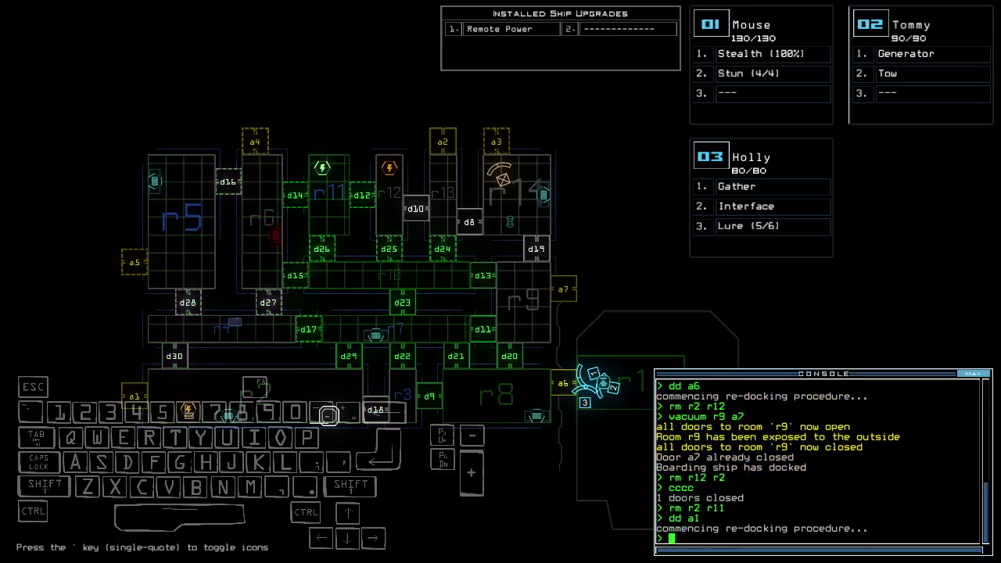
text(vacuum r8 a6)
key(Return)
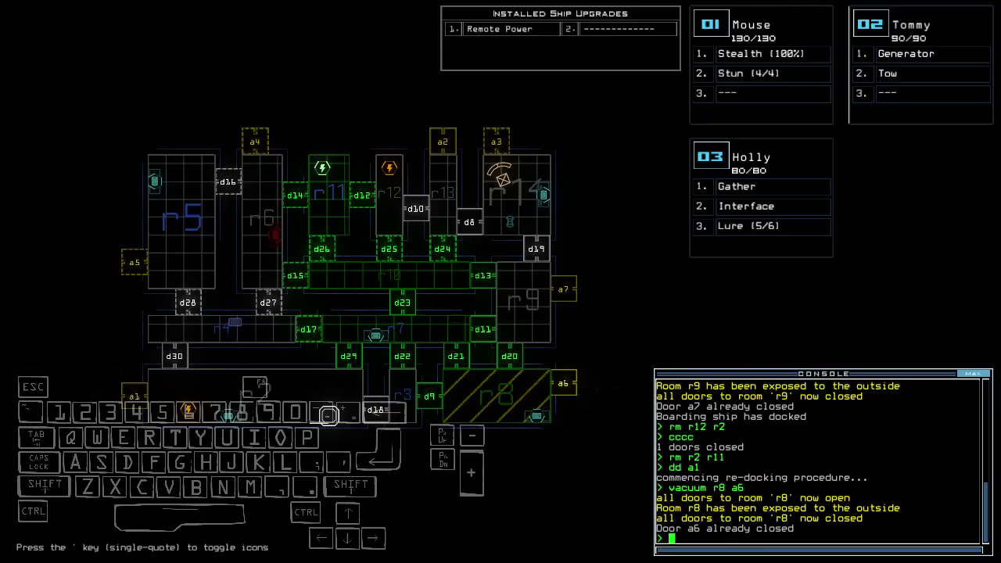
text(arr)
Open r1's doors and attempt to swap Holly's lure for a stealth module.
key(Return)
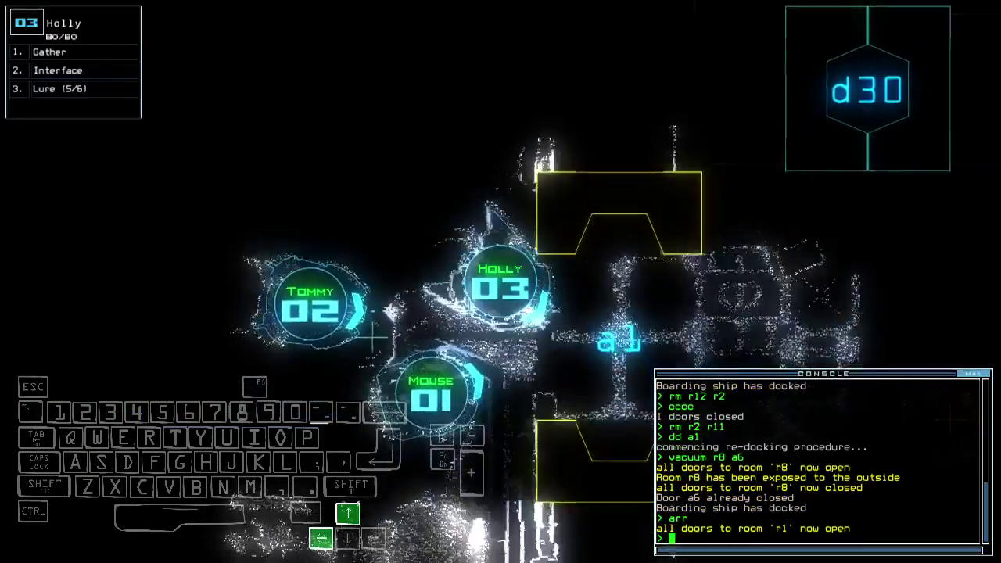
text(swap lu st)
key(Return)
key(Right)
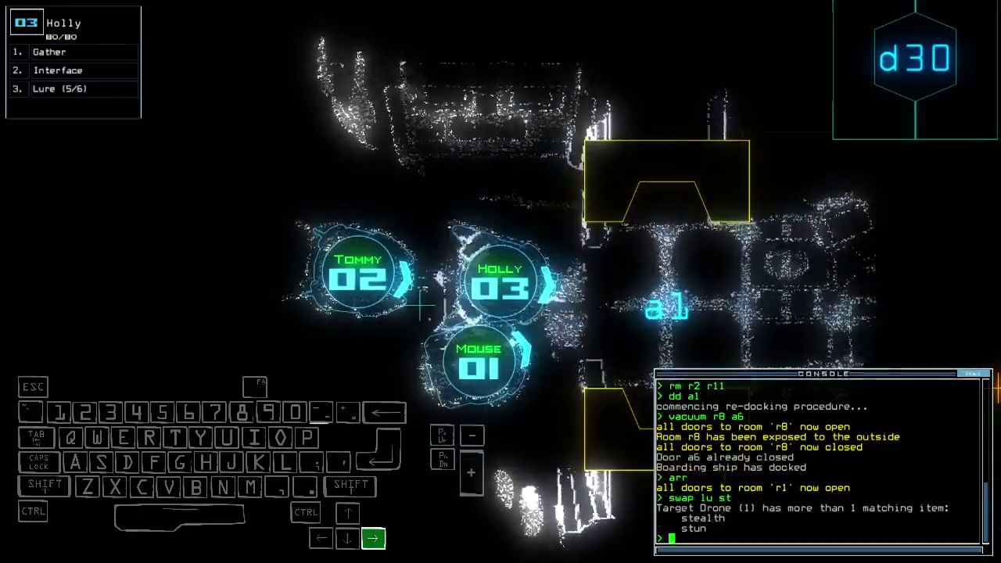
key(Up)
text(e)
key(Return)
text(st)
Complete the stealth swap, briefly run the field, then turn stealth off.
key(Return)
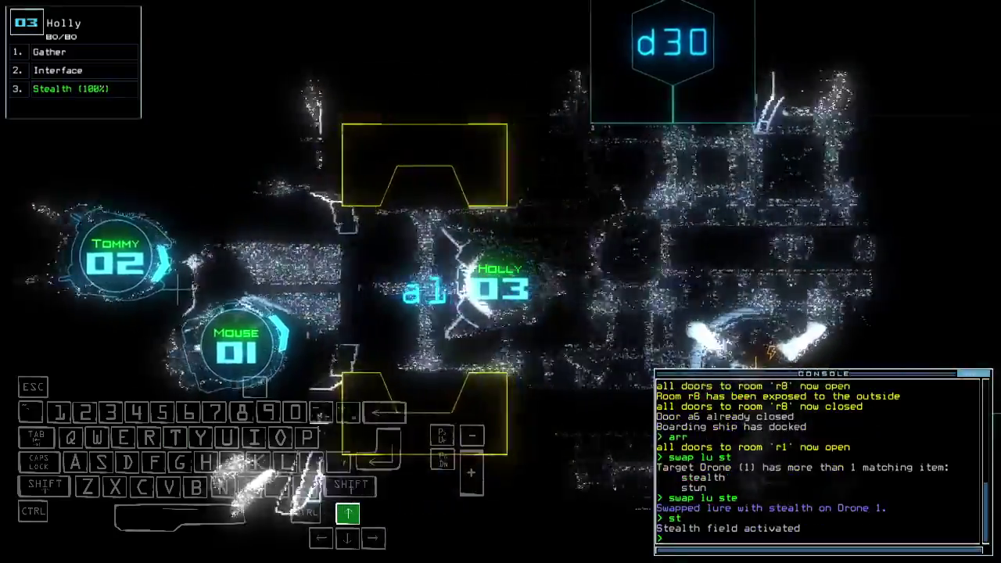
text(ra)
key(Return)
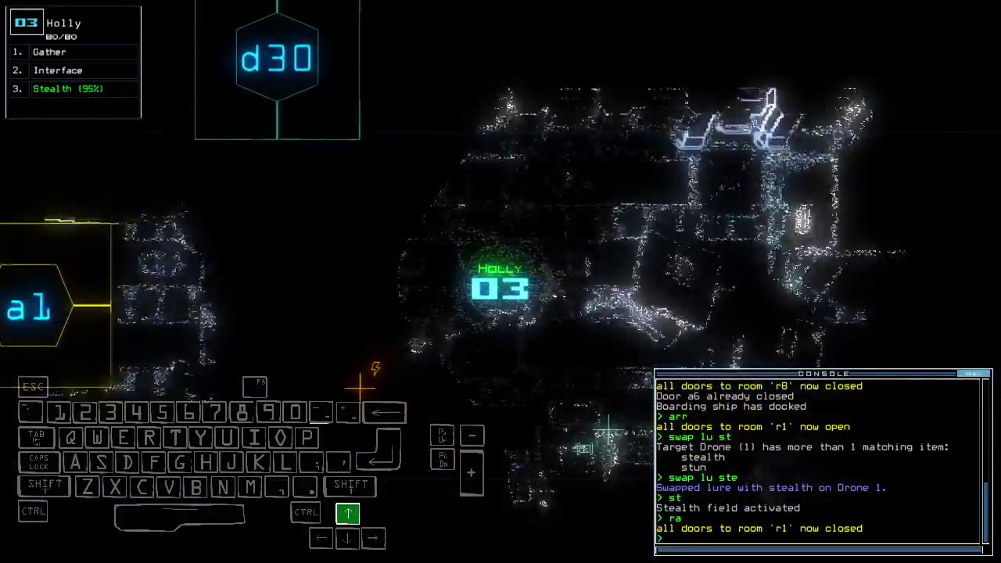
text(st)
key(Return)
text(rm r11 r)
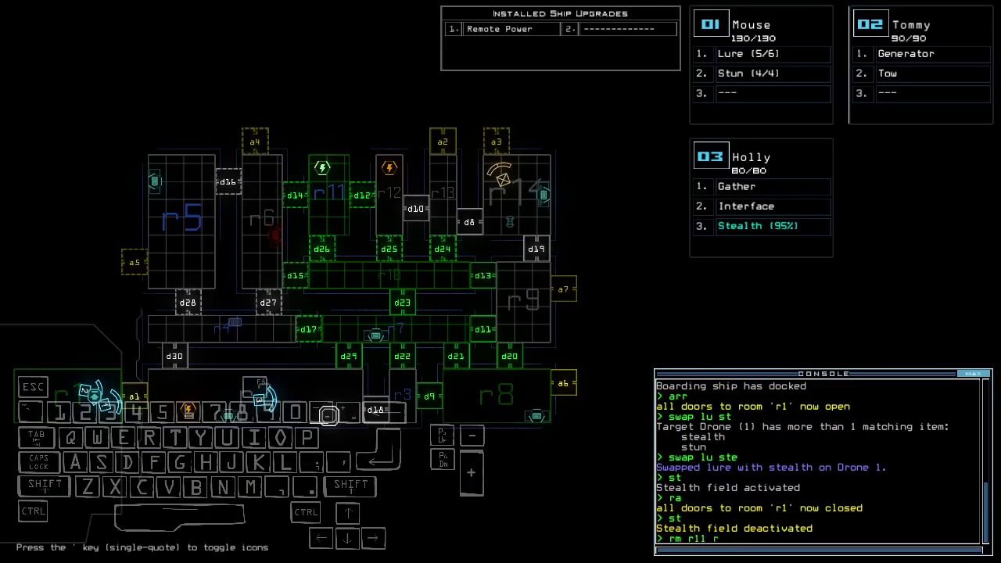
text(2)
Power r2 from r11 and move Holly through d16 and d15 to d18 under stealth.
key(Return)
text(d16 d)
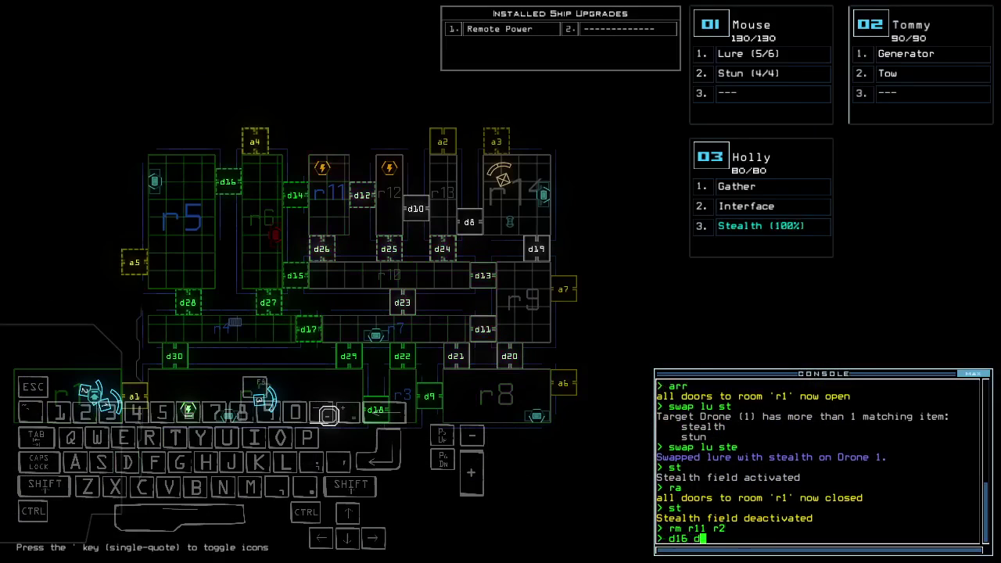
text(15)
key(Return)
key(3)
key(Up)
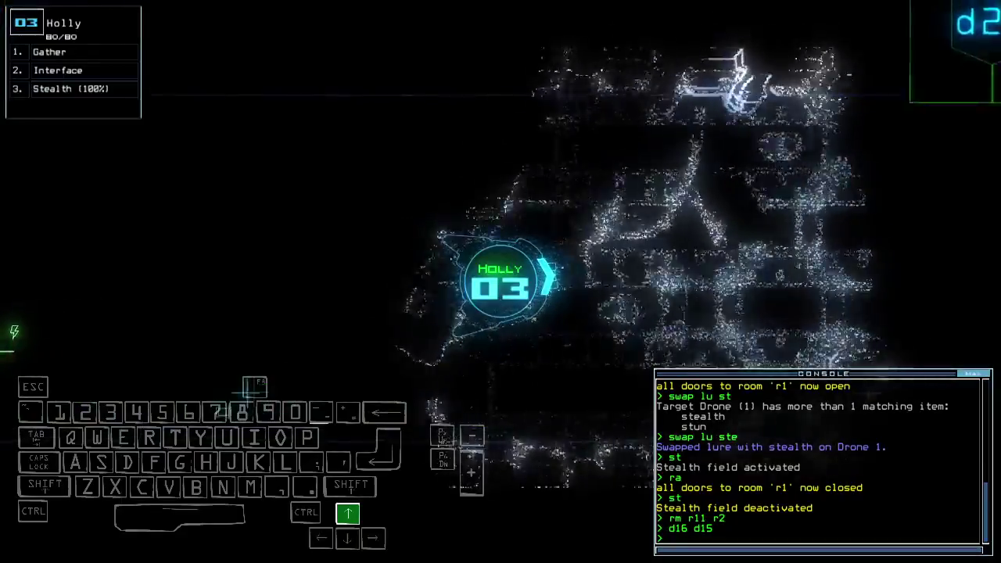
text(st;d18)
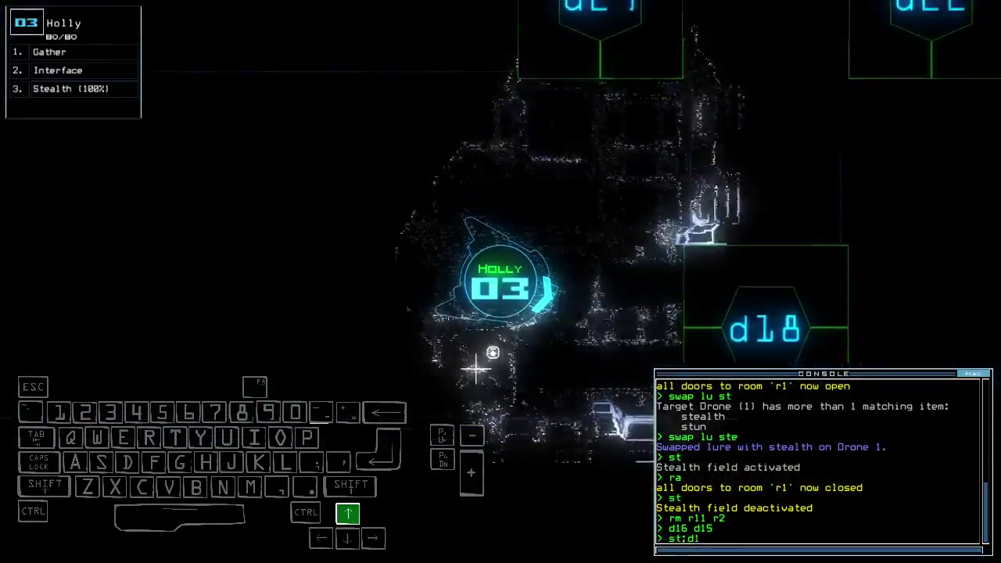
key(Return)
key(Left)
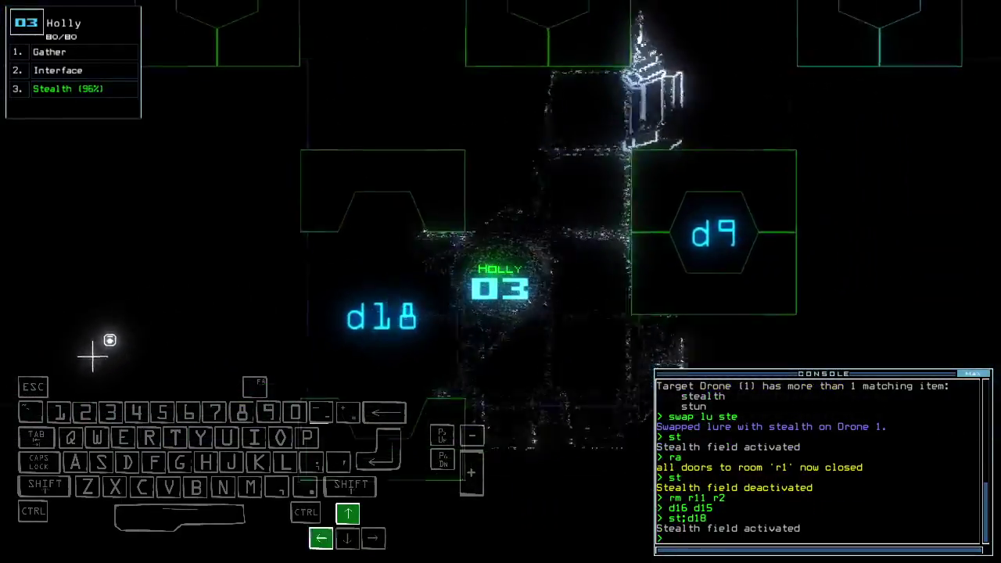
text(d22)
Send Holly to d22, drop stealth, close nearby doors, and power r11 from r2.
key(Return)
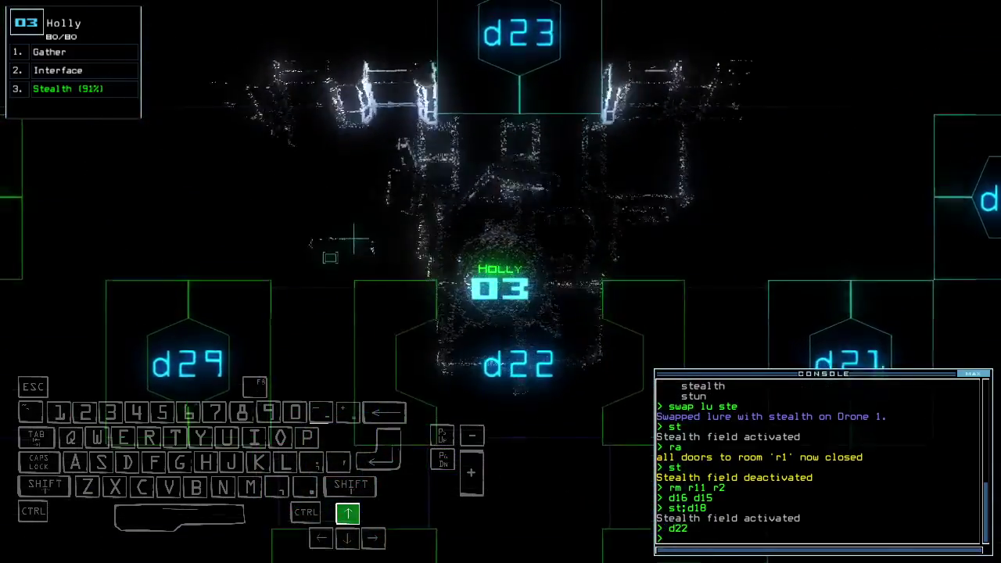
key(3)
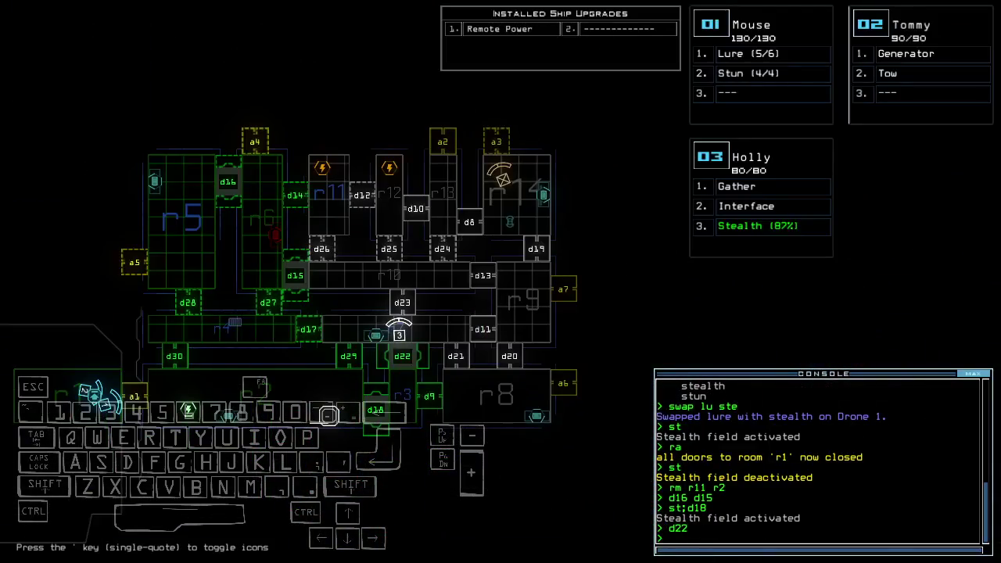
text(st)
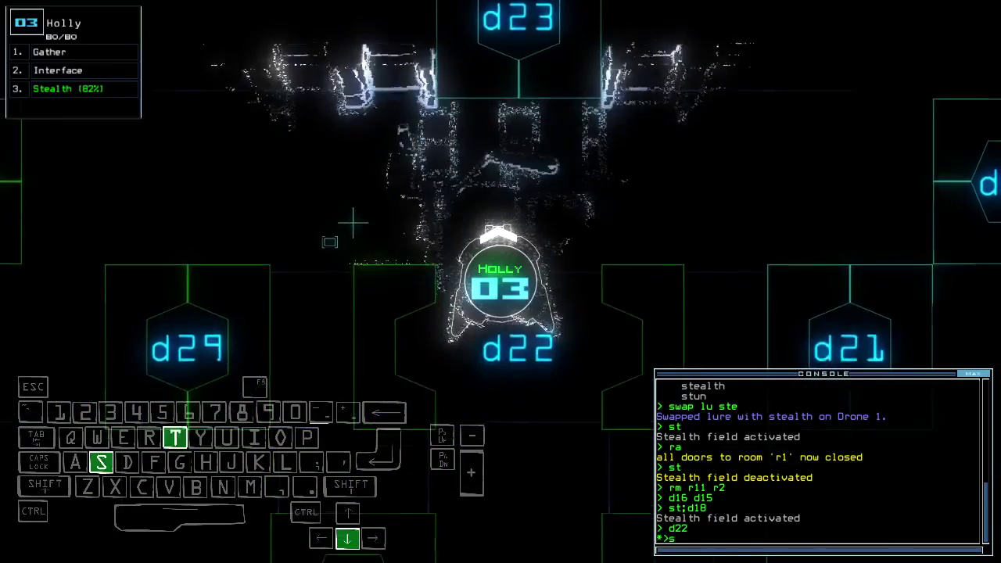
key(Return)
text(cccc)
key(Return)
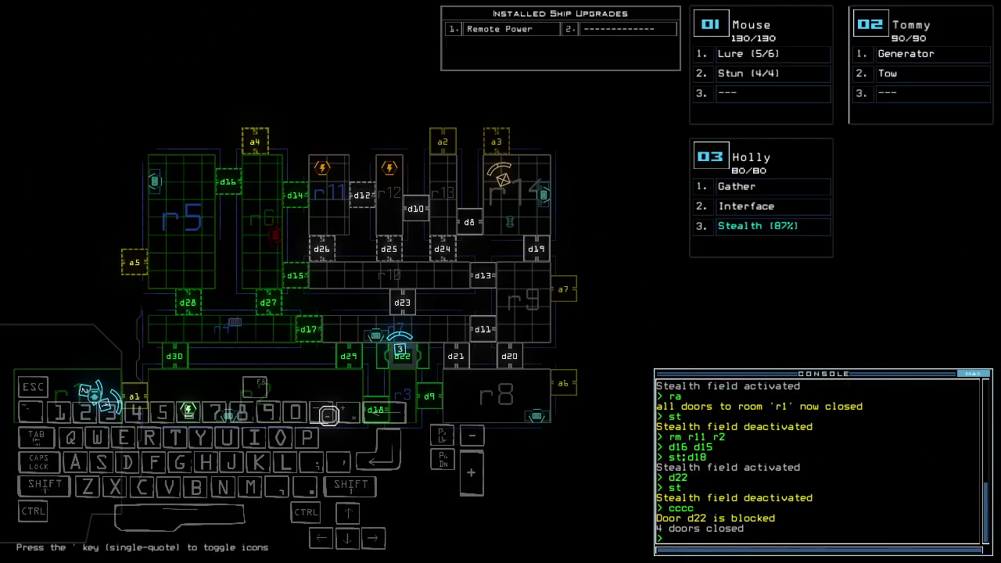
text(rm r2 r)
text(11)
key(Return)
text(st;d23)
Under stealth, drive Holly through d23 toward d15 and close the doors around her.
key(Return)
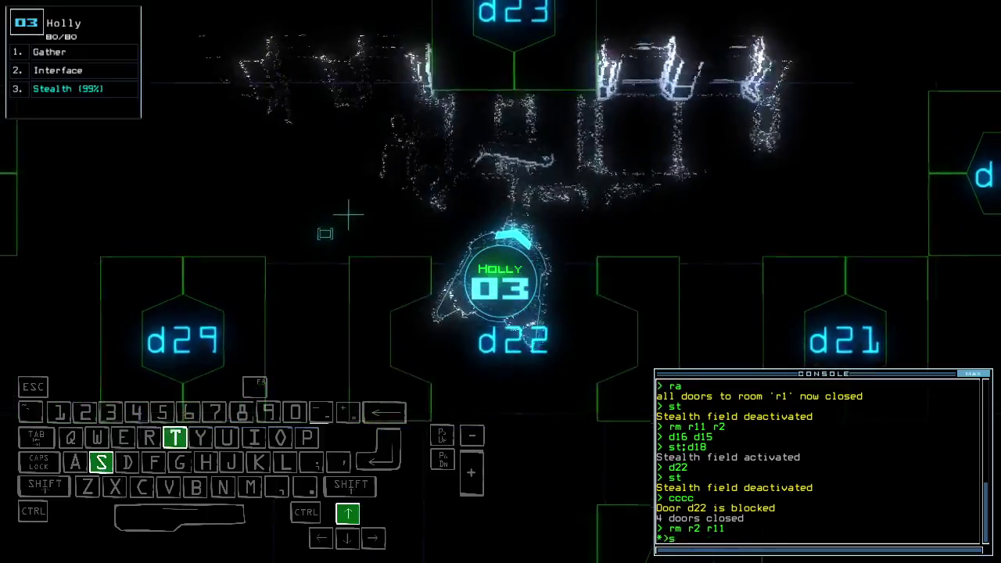
key(Up)
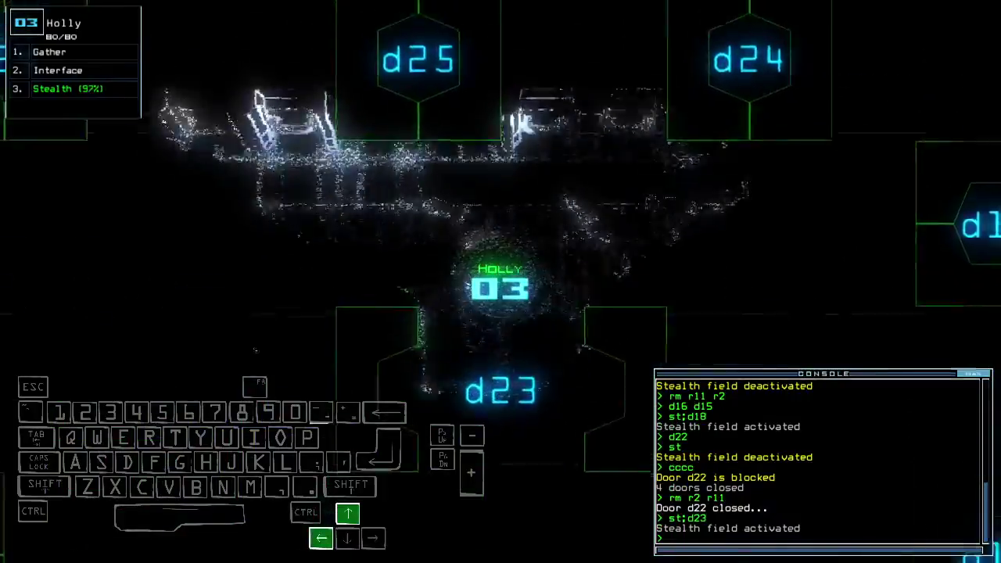
text(d15)
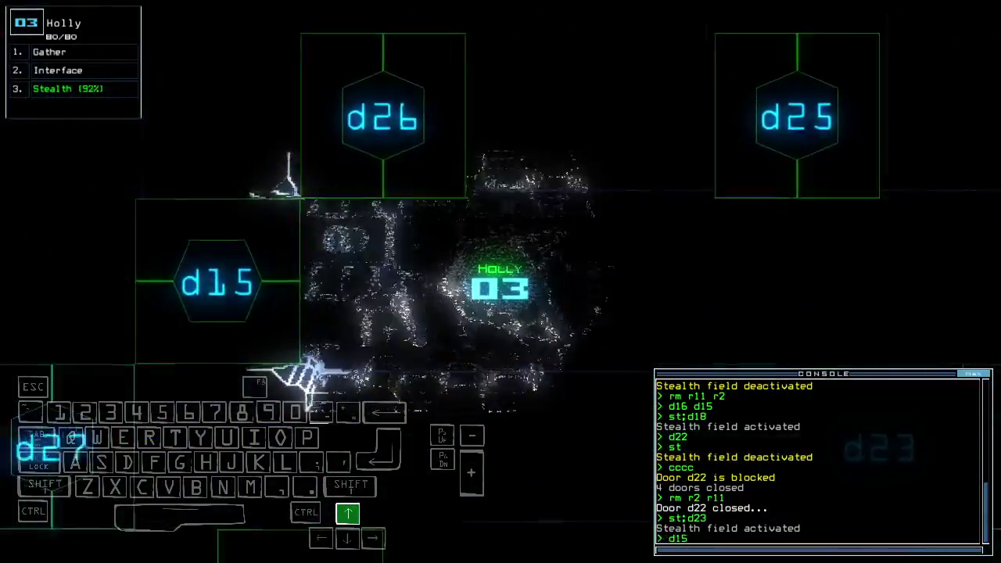
key(Return)
key(Right)
key(Right)
key(Down)
key(Left)
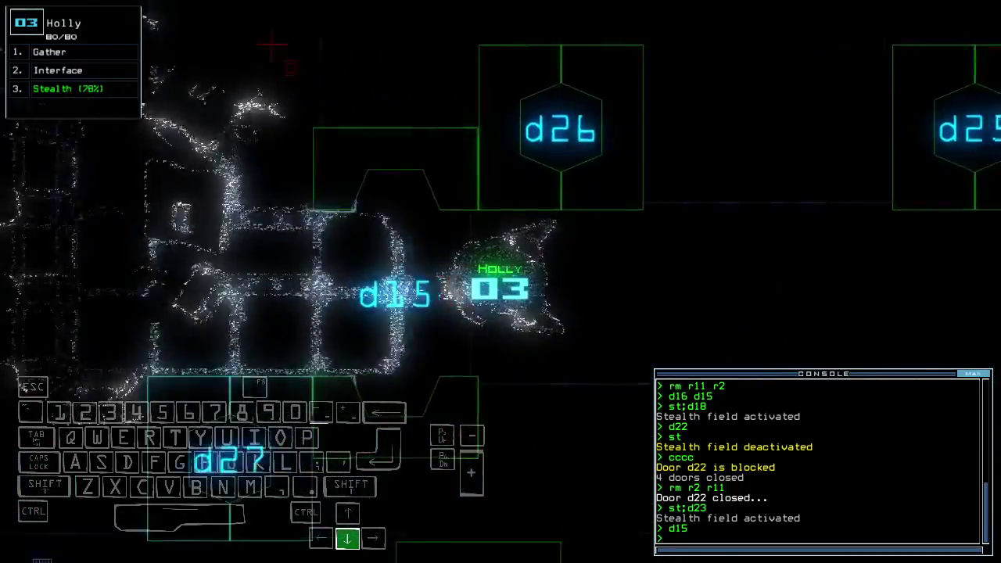
text(cccc)
key(Return)
text(d23)
Return Holly to d23, drop stealth, close the door, and reroute power from r11 to r12.
key(Return)
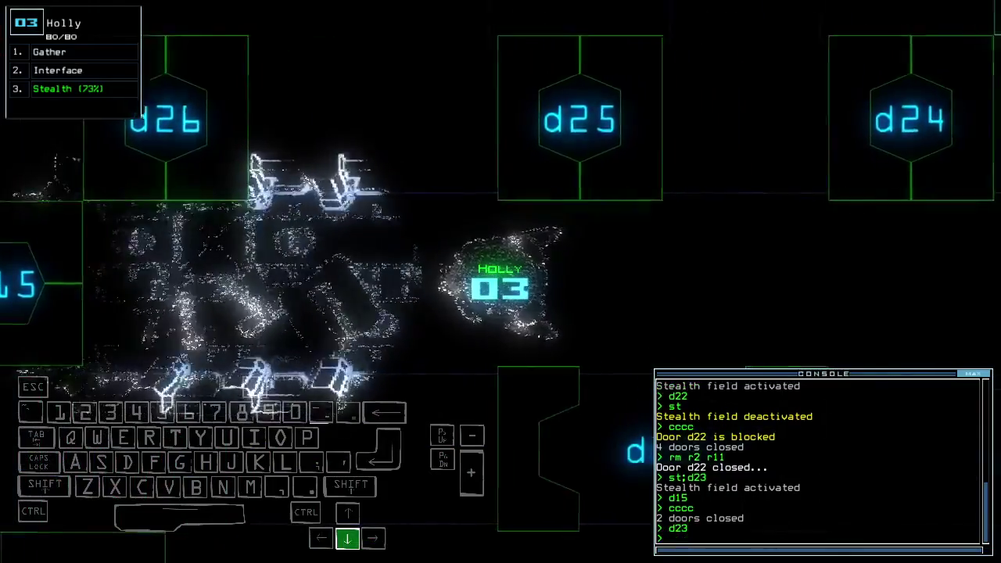
text(st)
key(Return)
scroll(501, 281, down, 5)
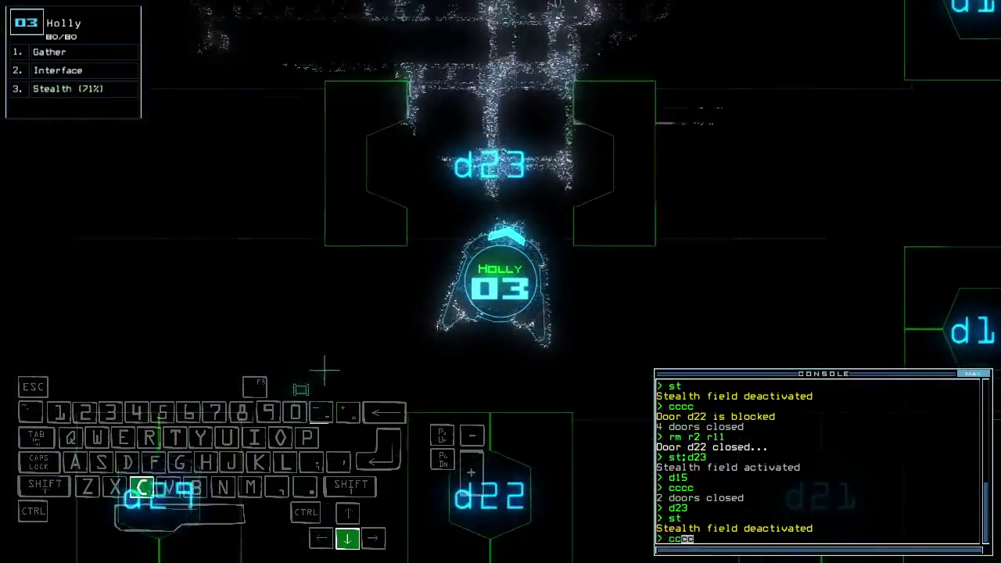
text(cccc)
key(Return)
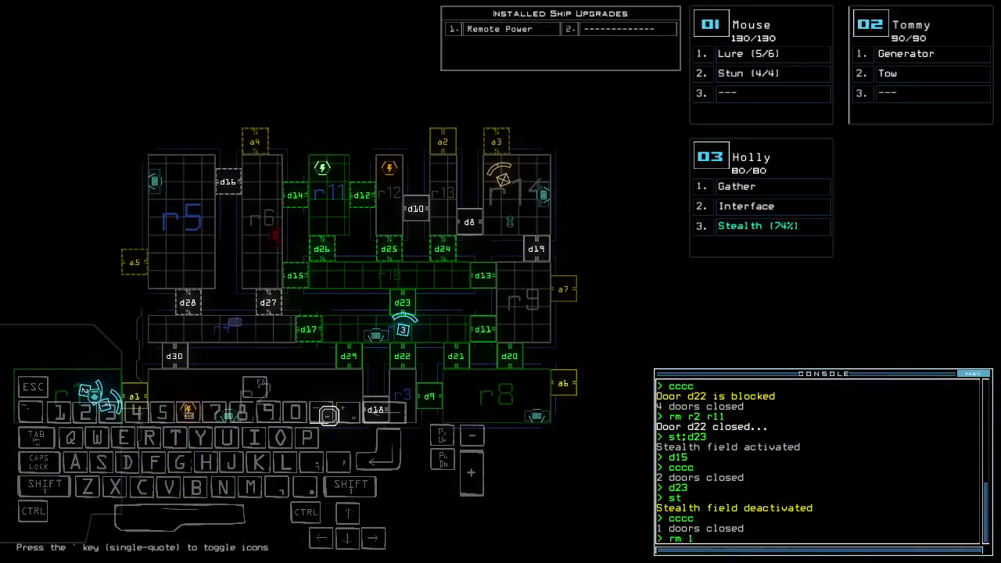
text(r11 r12)
key(Return)
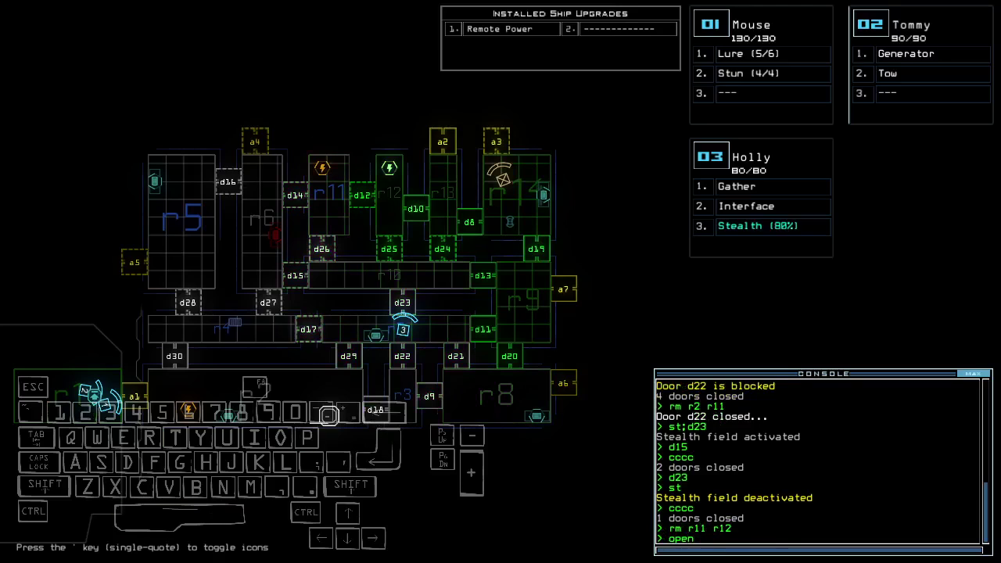
key(Escape)
text(i)
text(r9 a)
text(2)
Shift power from r12 to r2, move Holly across d22, close it, and restore r12's power.
key(Return)
text(d22)
key(Return)
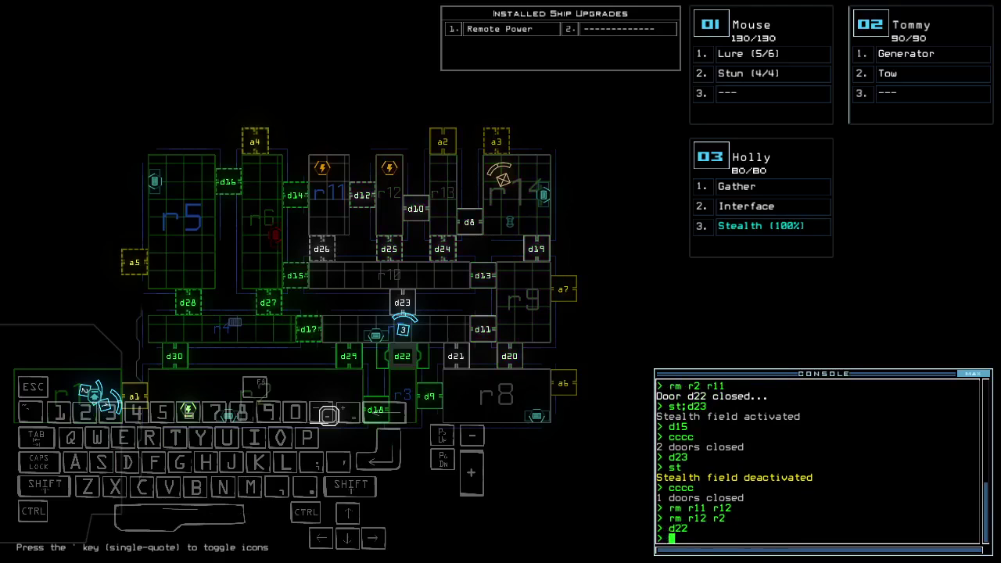
key(Down)
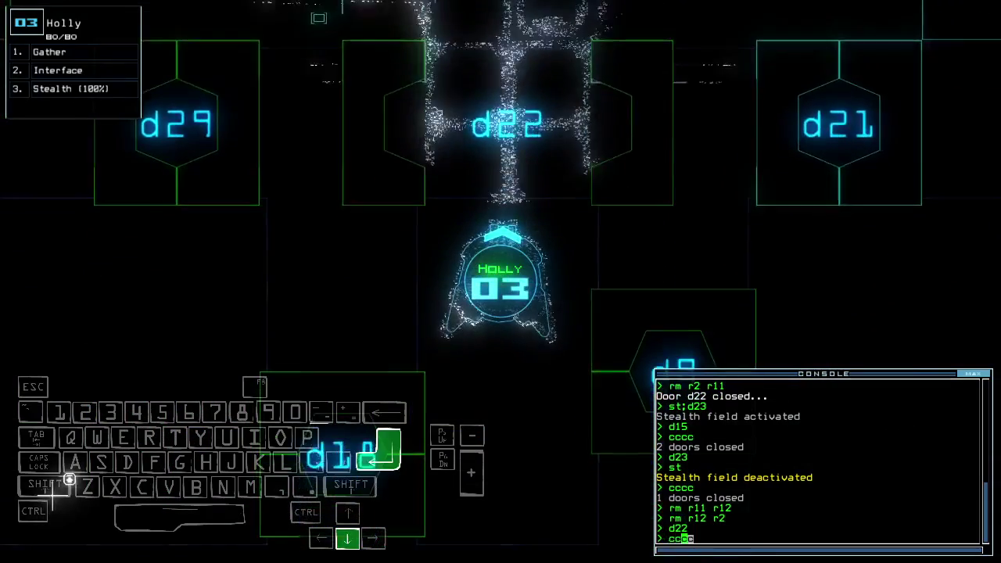
text(cccc)
key(Return)
text(rm r2 r12)
key(Return)
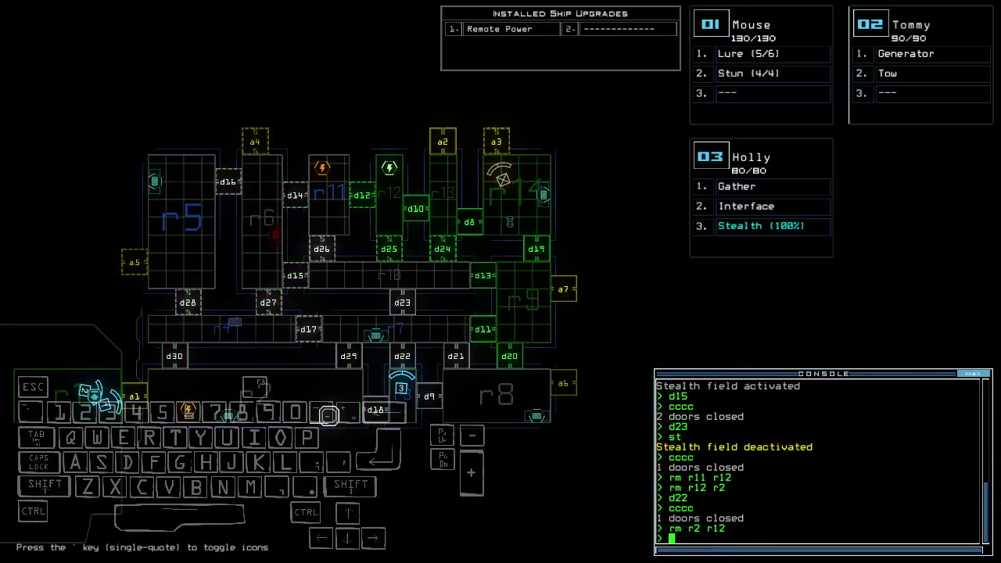
text(irradiate r9 a)
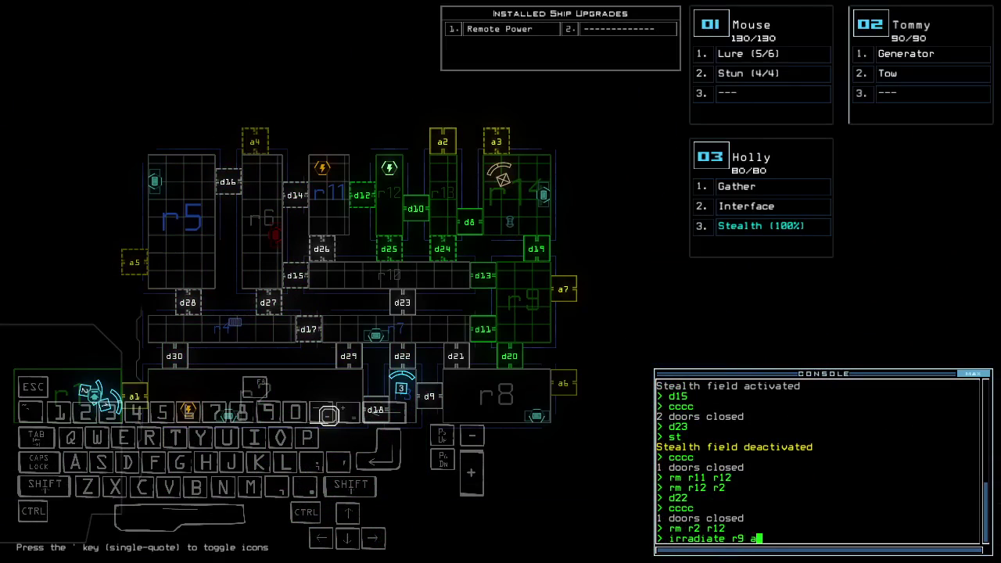
text(7)
Vent r9 to space, close doors a7 and d13, show the 10:00 mission time, toggle d13.
key(Return)
text(a7 d13)
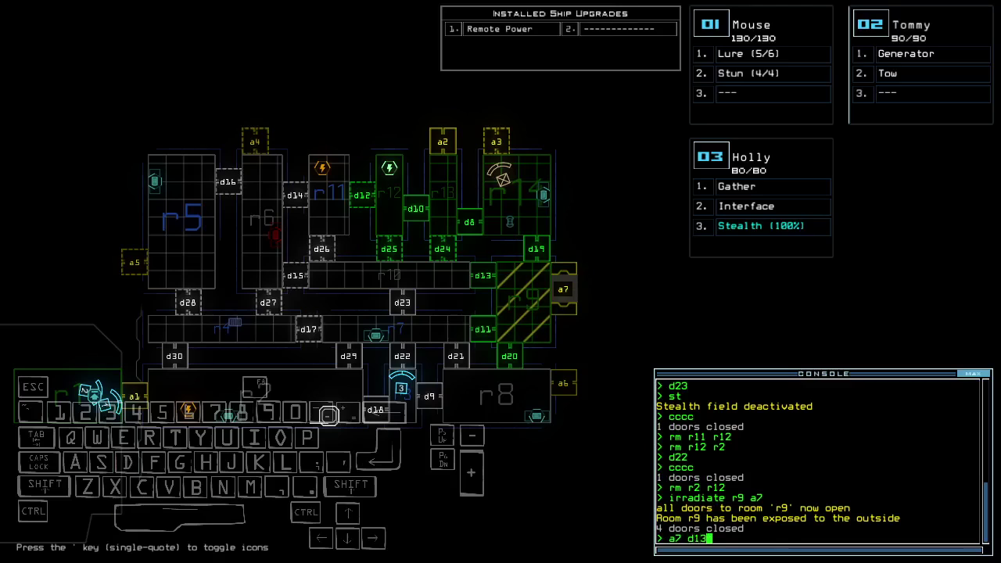
key(Return)
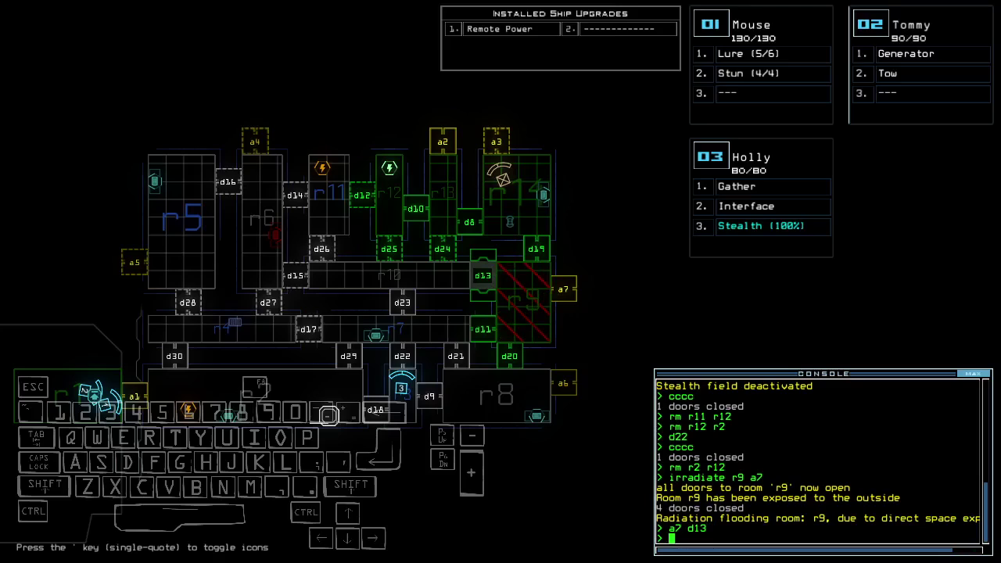
text(f r3 r)
text(7)
key(Return)
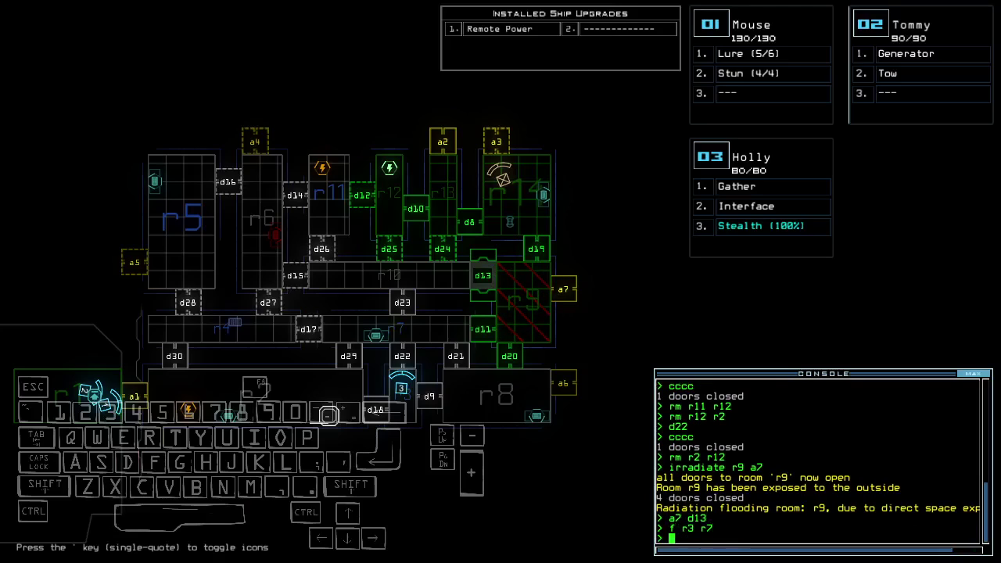
text(cccc)
key(Return)
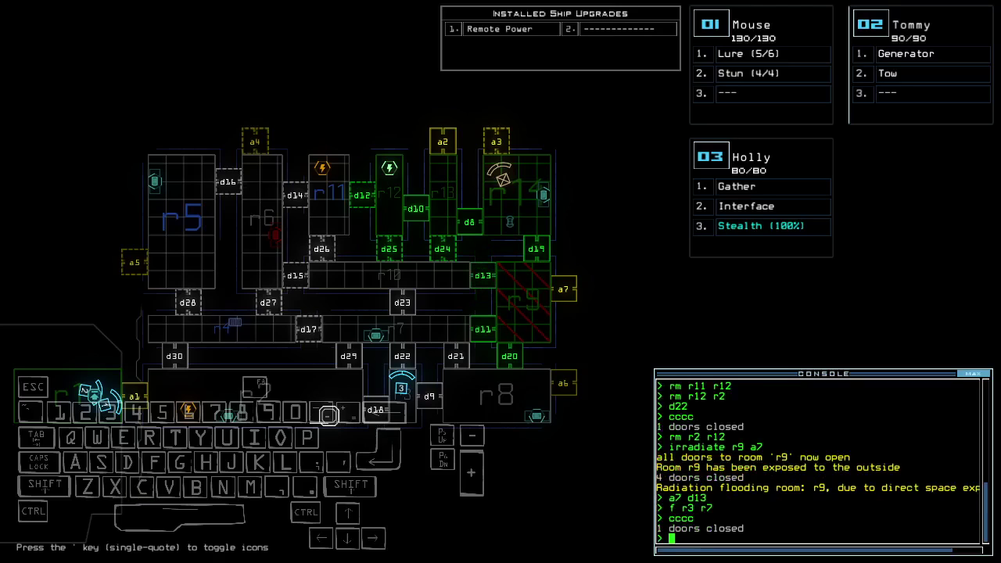
text(te)
key(Return)
text(d13)
key(Return)
text(d)
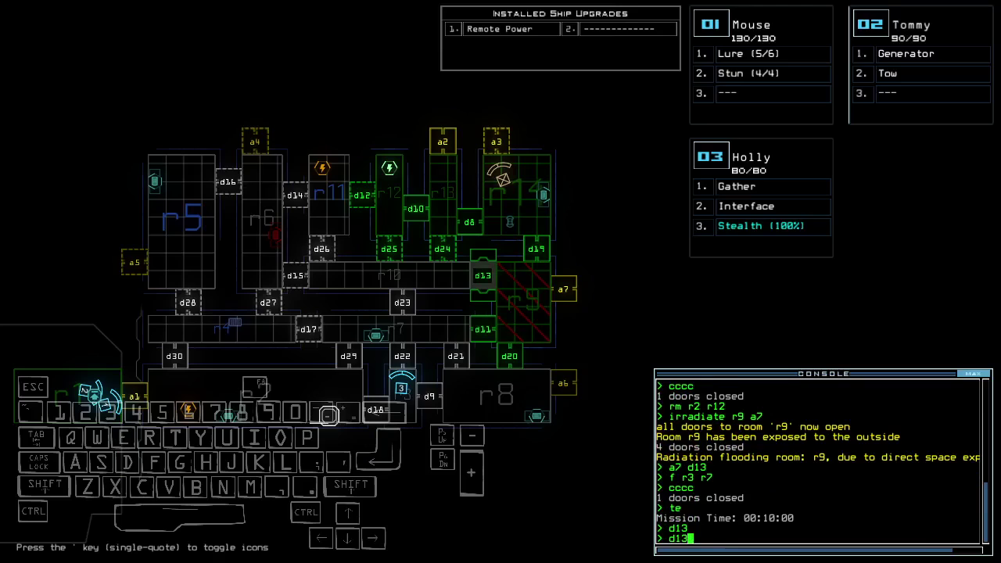
Open d13, reroute power from r12 to r11, open d22, and check Holly's camera.
key(Return)
text(12 r11)
key(Return)
text(d223)
key(Up)
text(d15 d23)
key(Return)
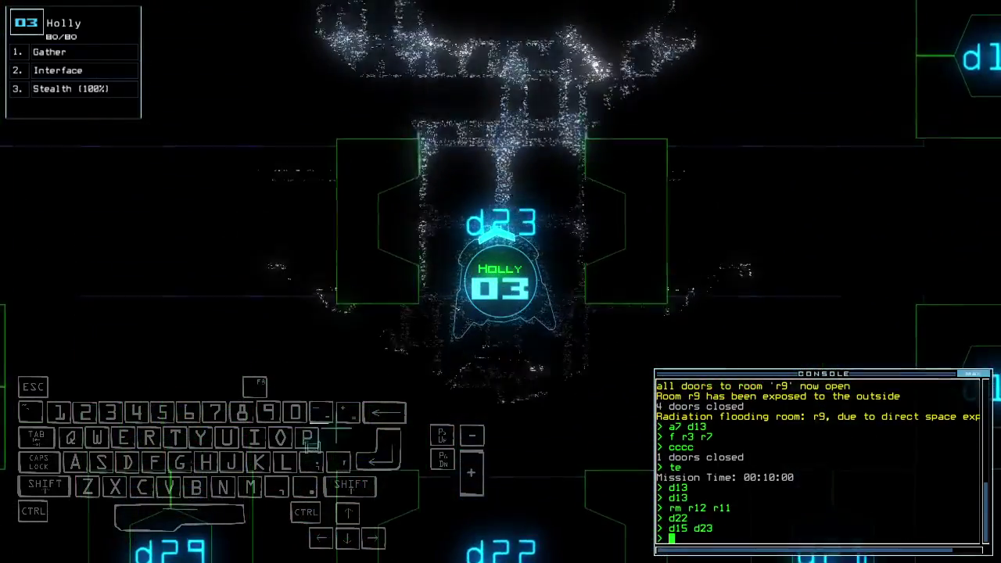
key(Tab)
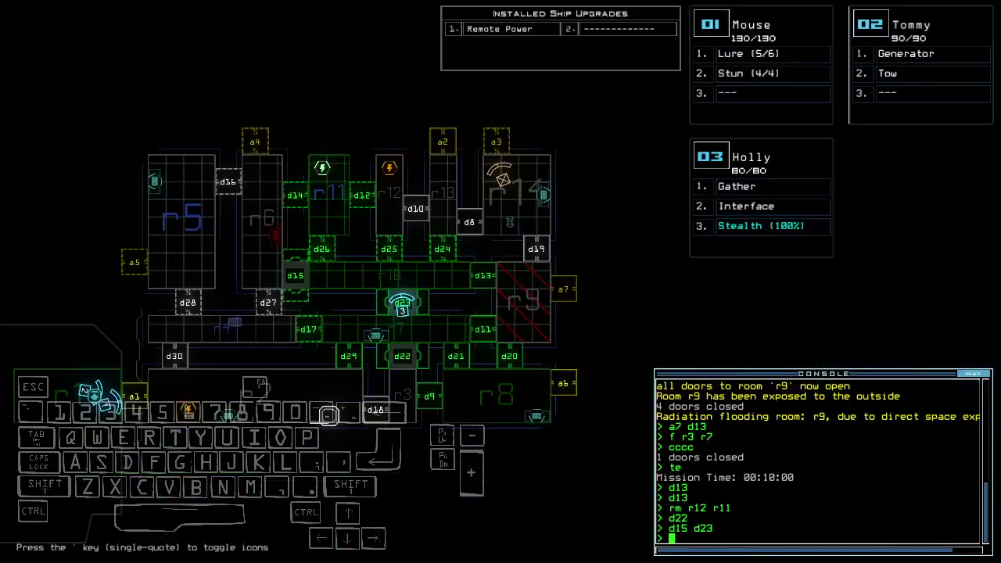
key(Tab)
text(d13)
key(Up)
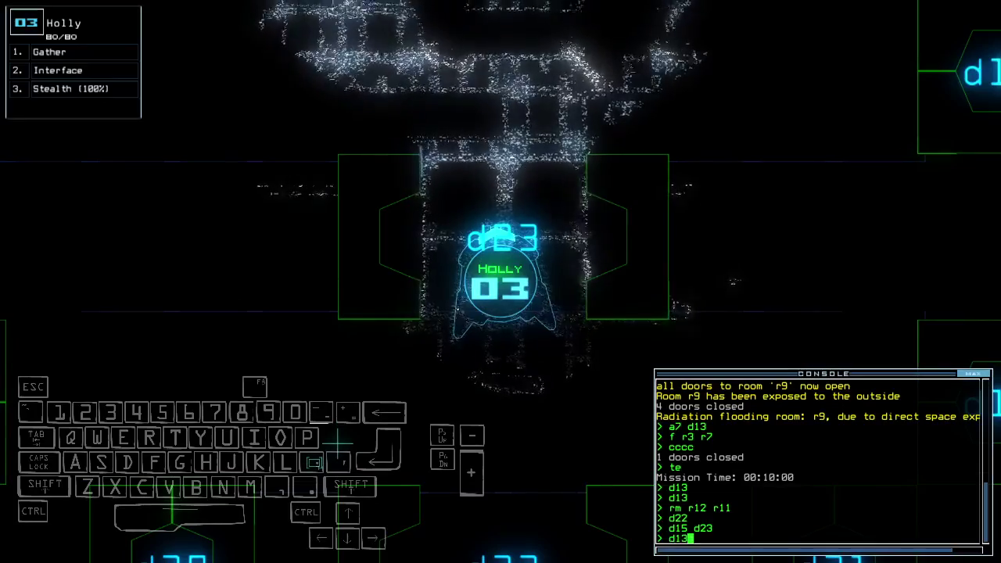
key(Return)
Close doors around the drones, toggle d23, drive Holly forward, and watch radiation reach r10.
key(Down)
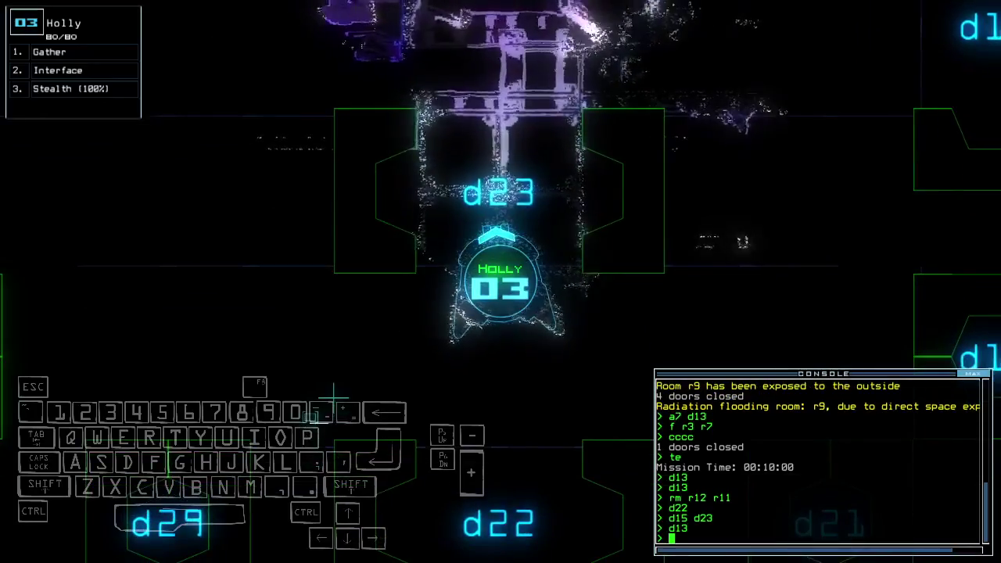
text(cccc)
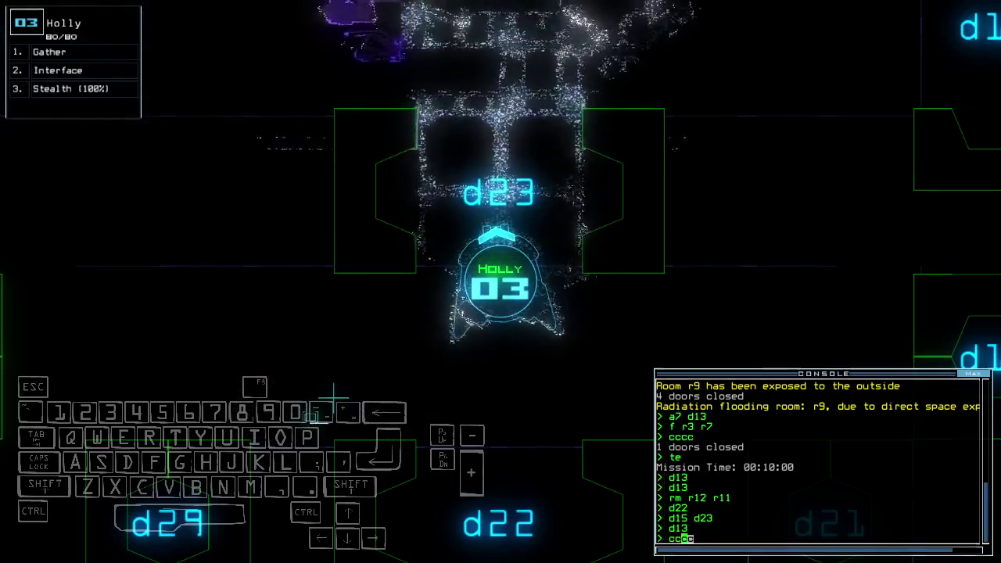
key(Return)
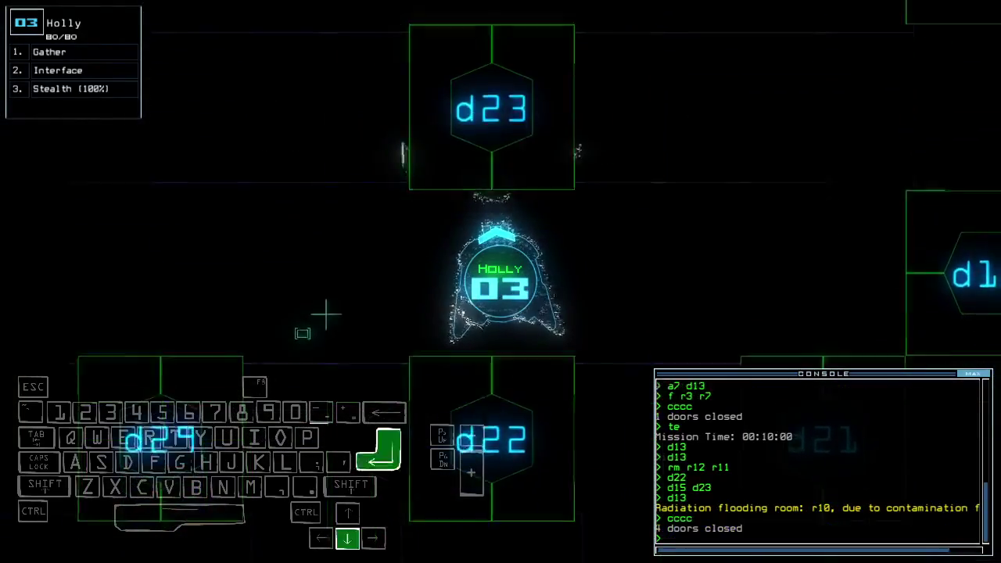
text(d23)
key(Return)
text(cc)
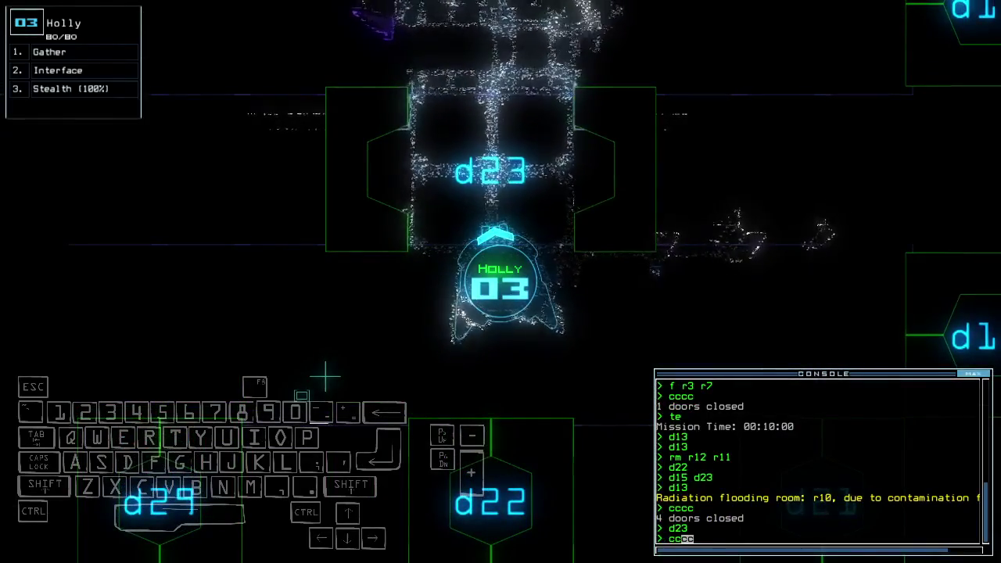
text(cc)
key(Return)
key(Down)
key(Up)
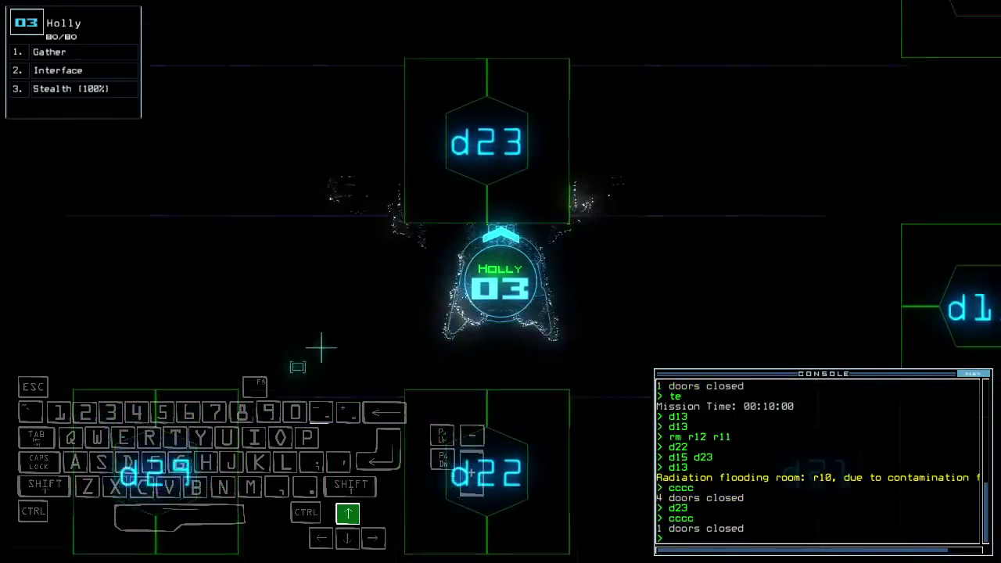
key(Tab)
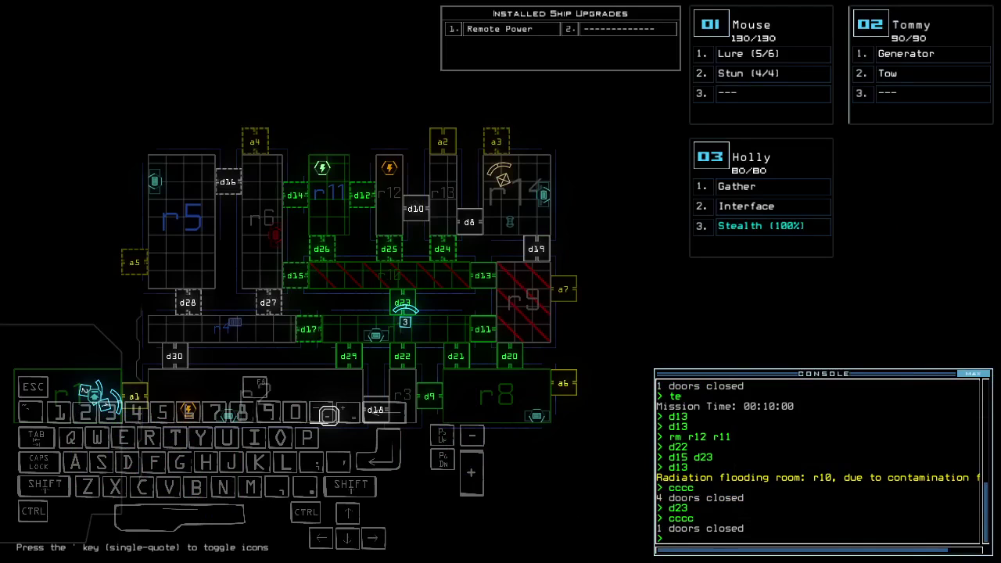
key(3)
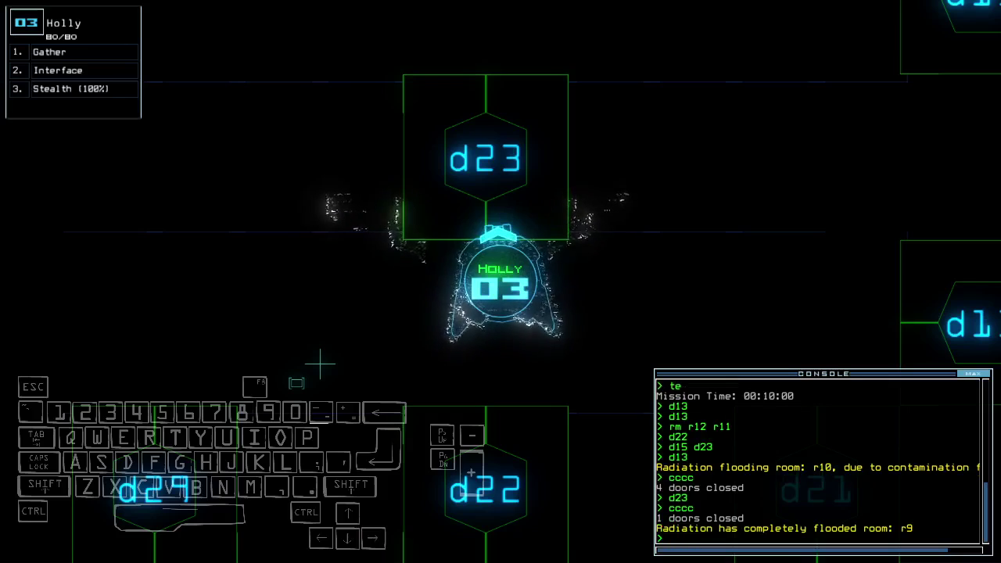
key(space)
key(space)
text(dd a)
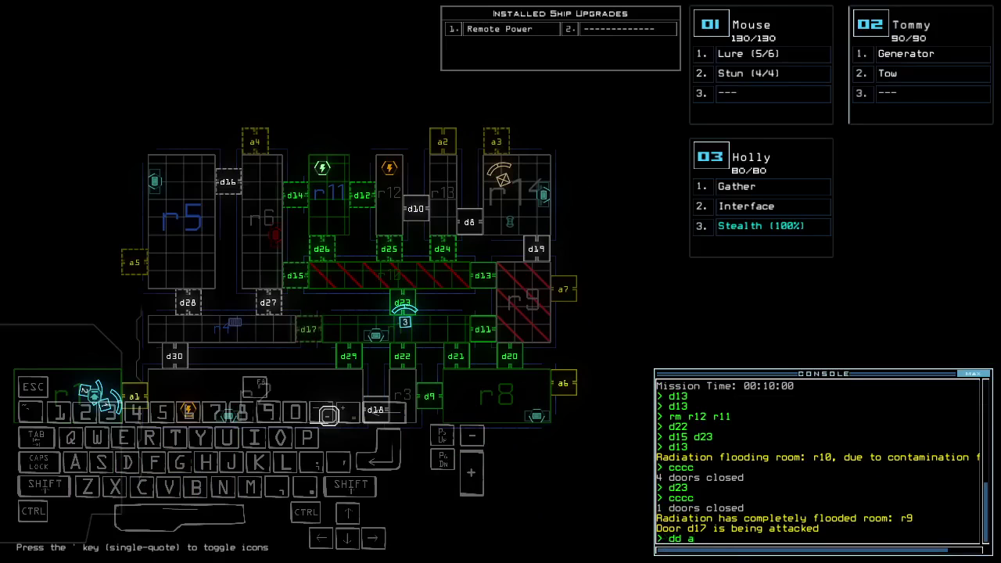
text(6)
Redock at a6, move power from r11 to r2, open d27, and vent r6 and r4 via a4.
key(Return)
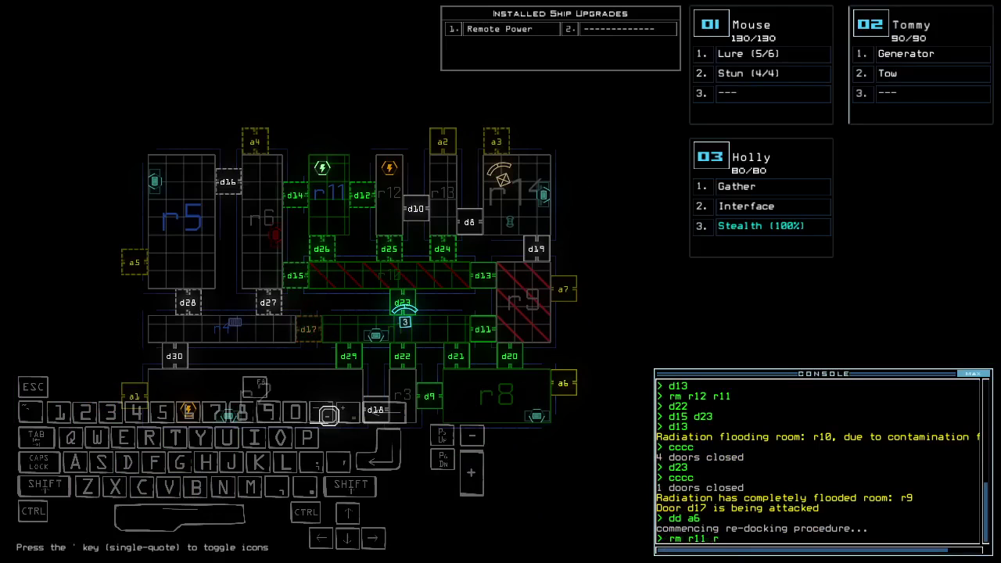
text(2)
key(Return)
text(d27)
key(Return)
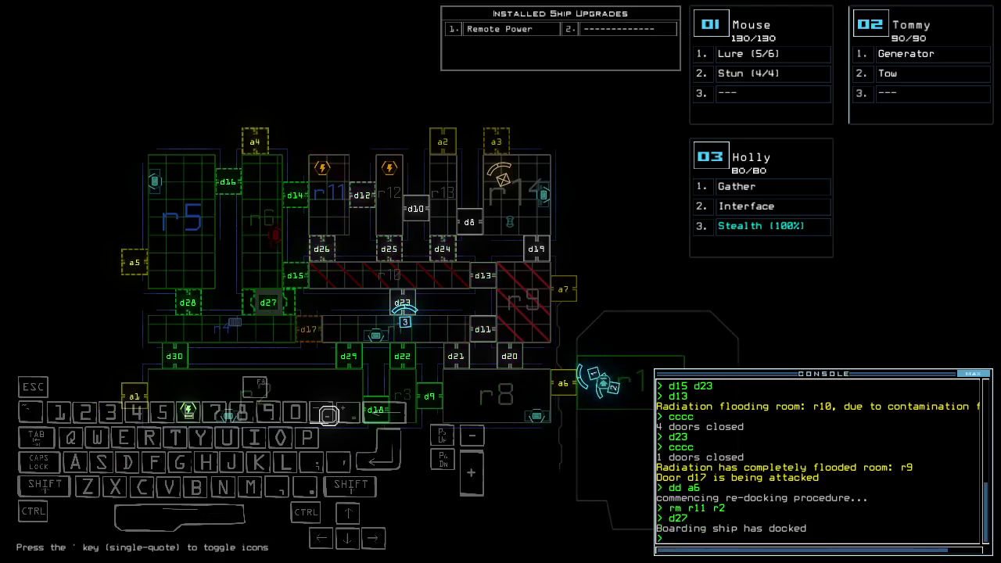
text(a4)
key(Return)
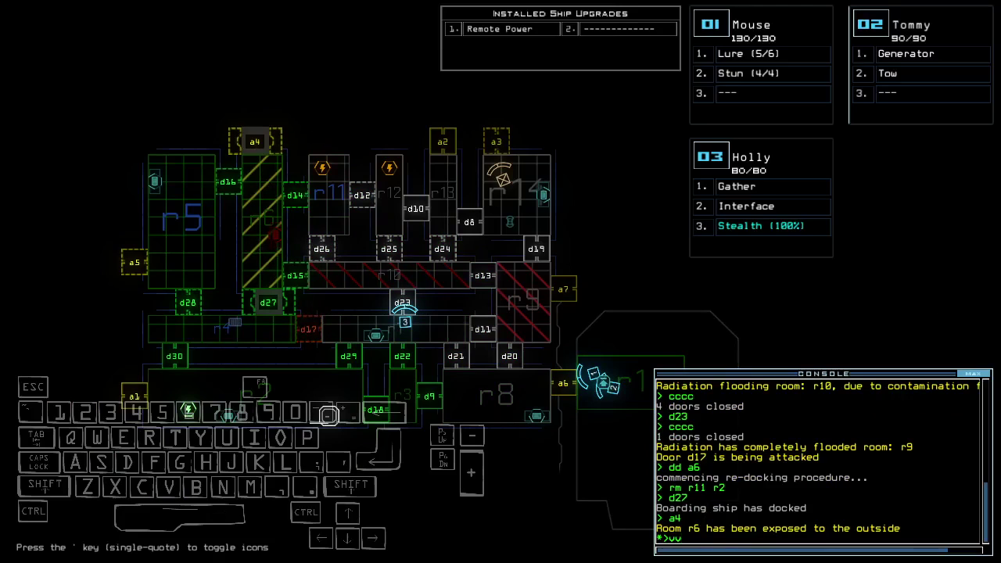
Seal the boarding ship's doors, return power to r11, open d23, and close doors near the drones.
key(Return)
text(rm r2 r11)
key(Return)
text(3d23)
key(Return)
text(cccc)
key(Return)
text(d)
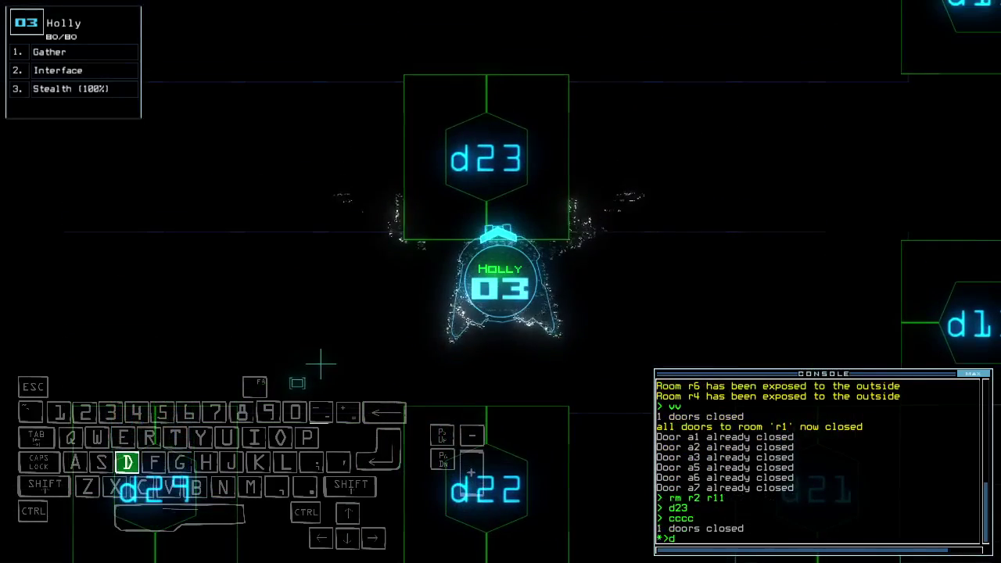
text(23)
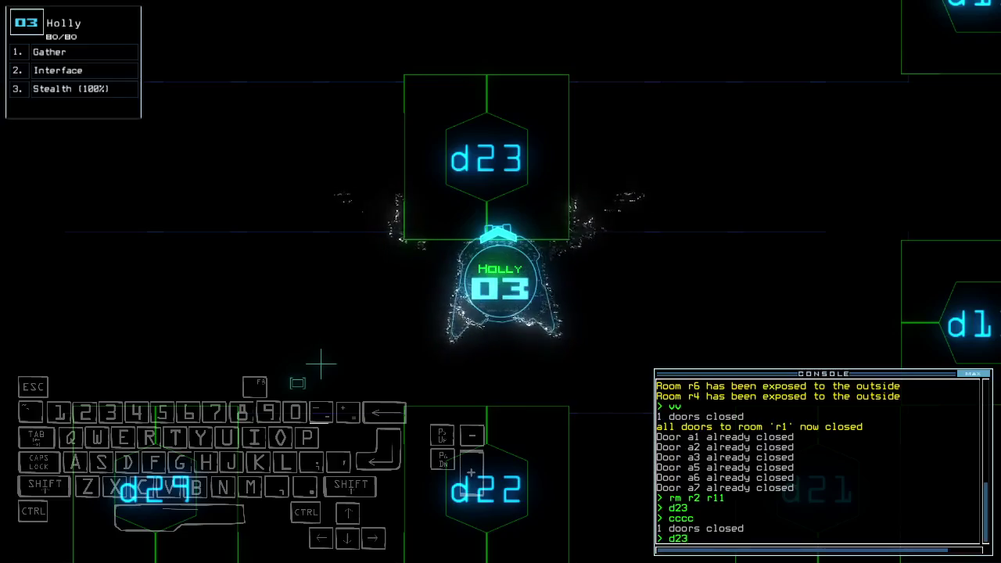
Open d23, gather scrap, open d22, and degauss the drone camera.
key(Return)
text(g)
key(Return)
key(Down)
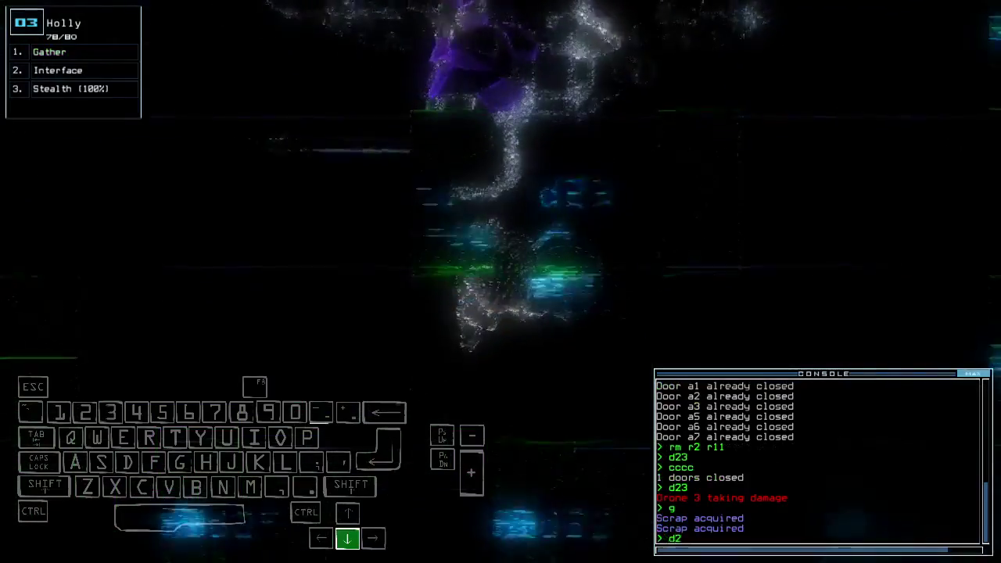
text(3)
key(Return)
text(d22)
key(Return)
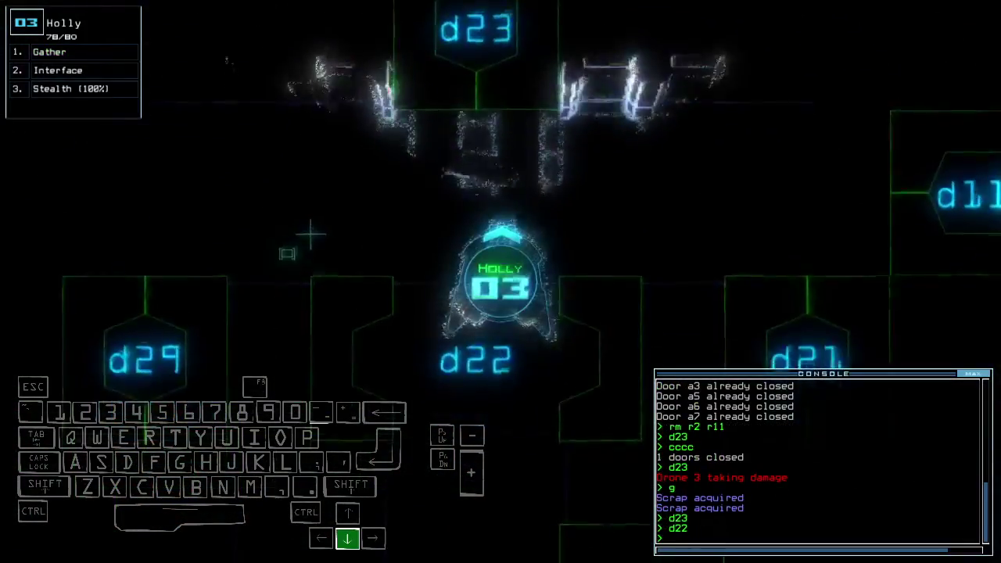
text(def)
key(Return)
text(degauss)
key(Return)
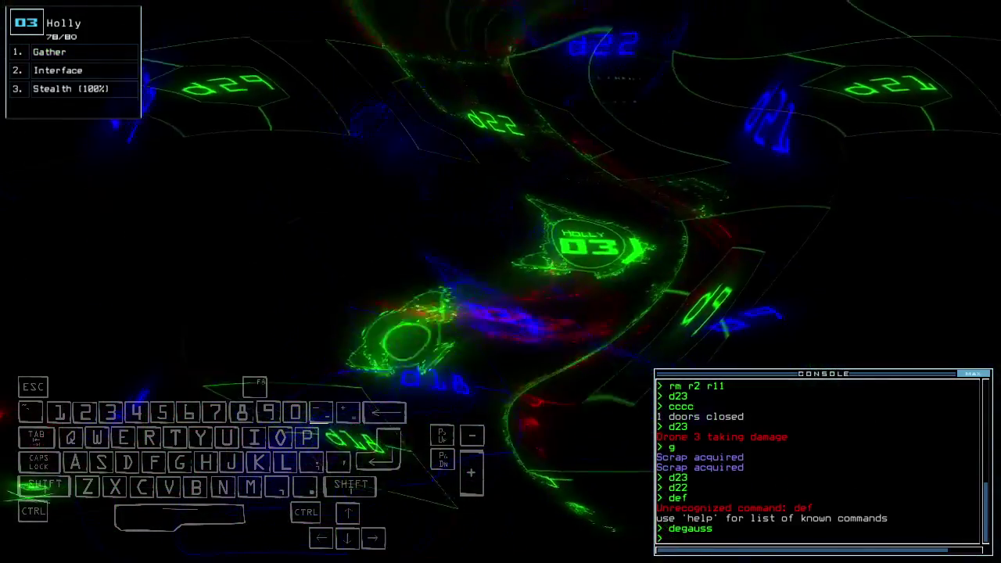
text(st;)
Bring Holly through d9 under stealth, close doors behind her, then drop stealth and reseal r1.
key(Up)
text(;d9)
key(Return)
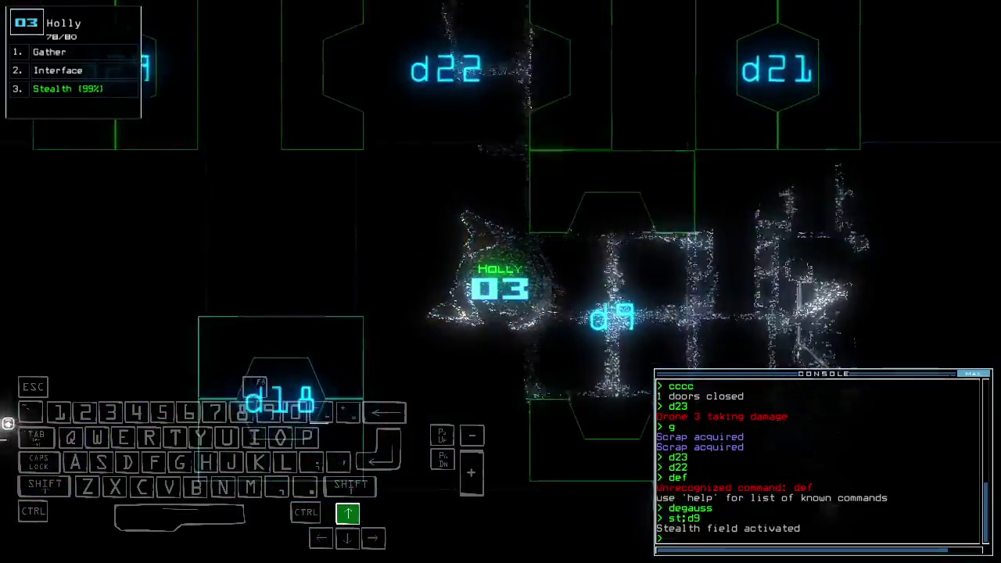
text(cccc)
key(Return)
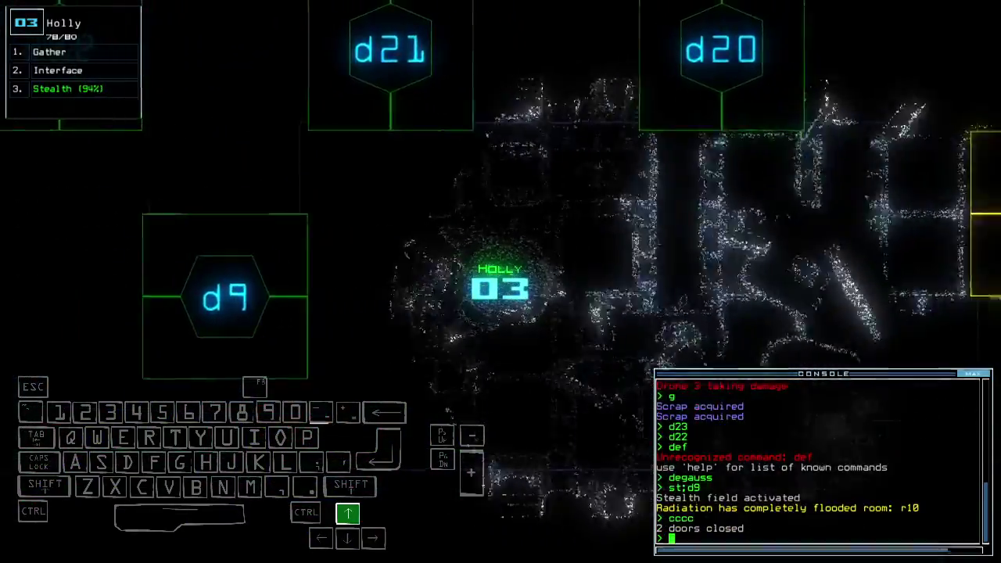
text(arr)
key(Return)
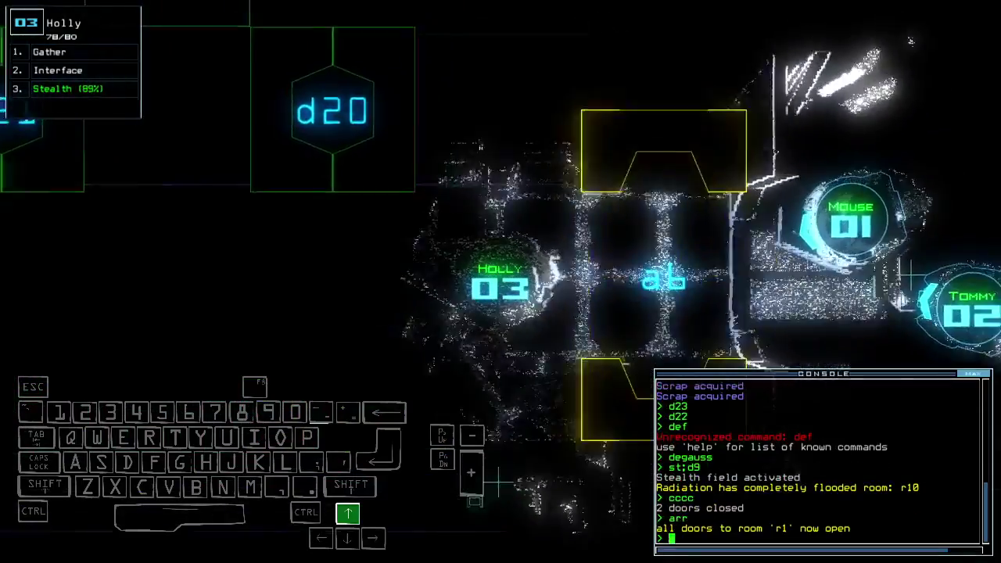
text(st)
key(Return)
text(ra)
key(Return)
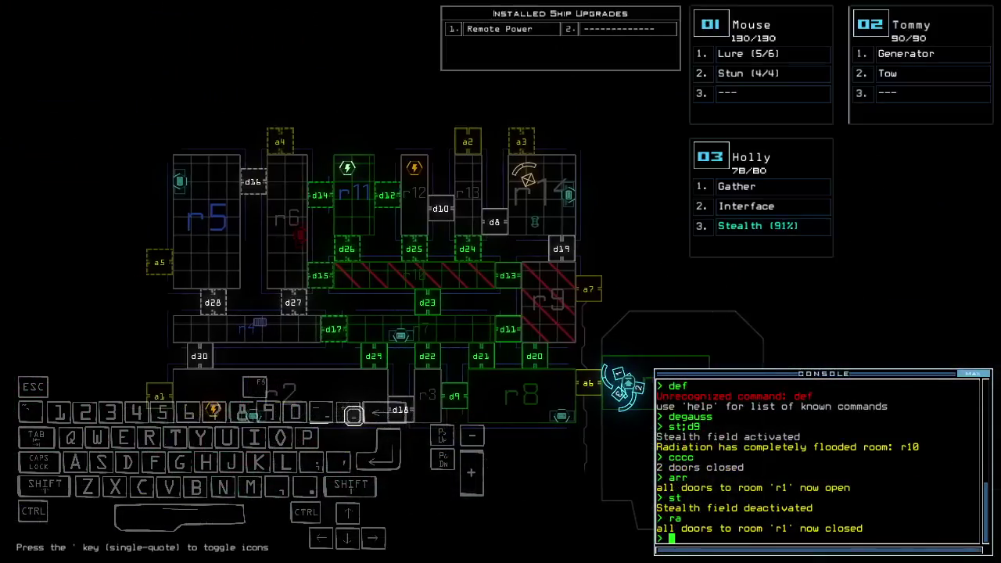
text(t)
Exit the derelict with 'out' and accept the 828 Daily Challenge score to view the leaderboard.
key(Return)
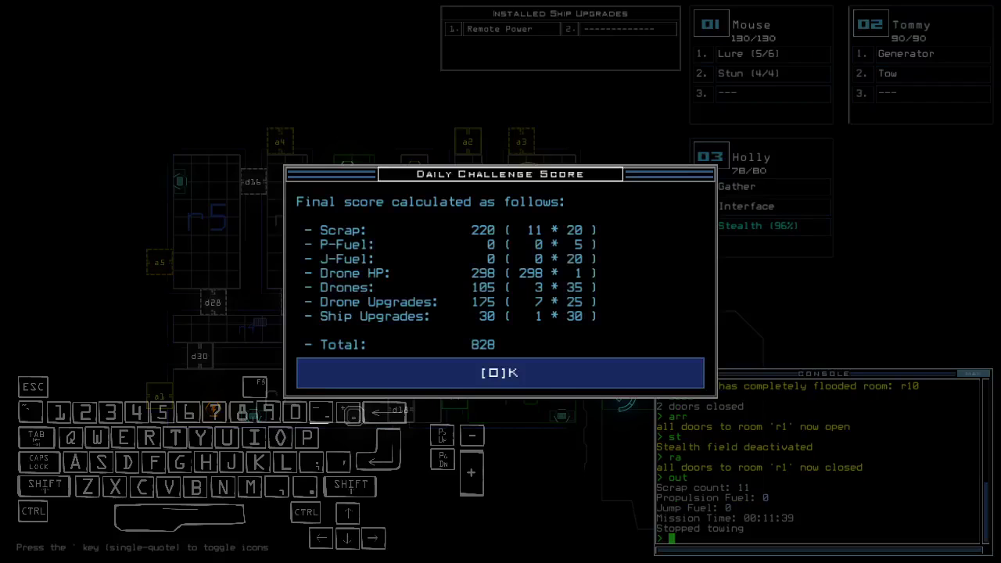
key(o)
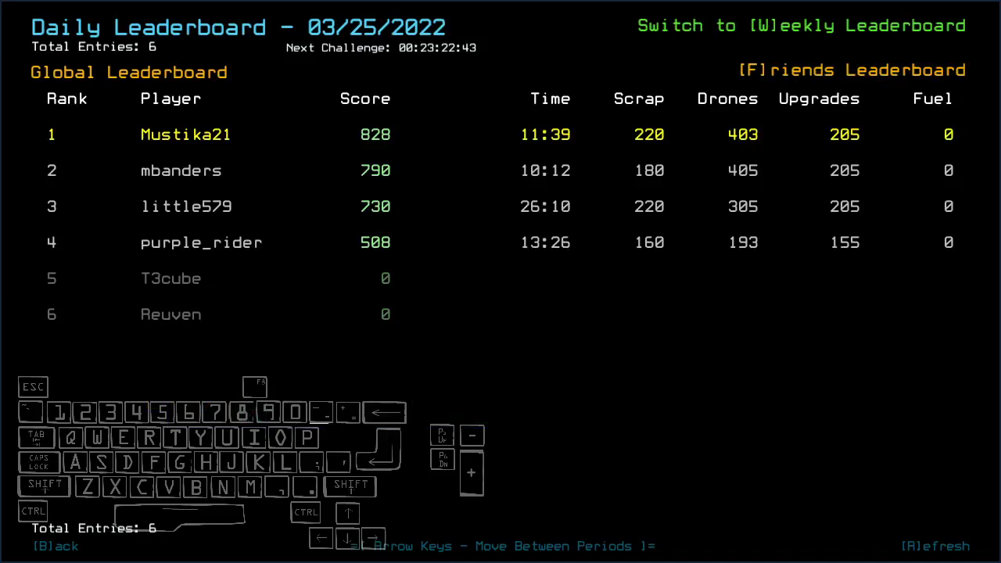